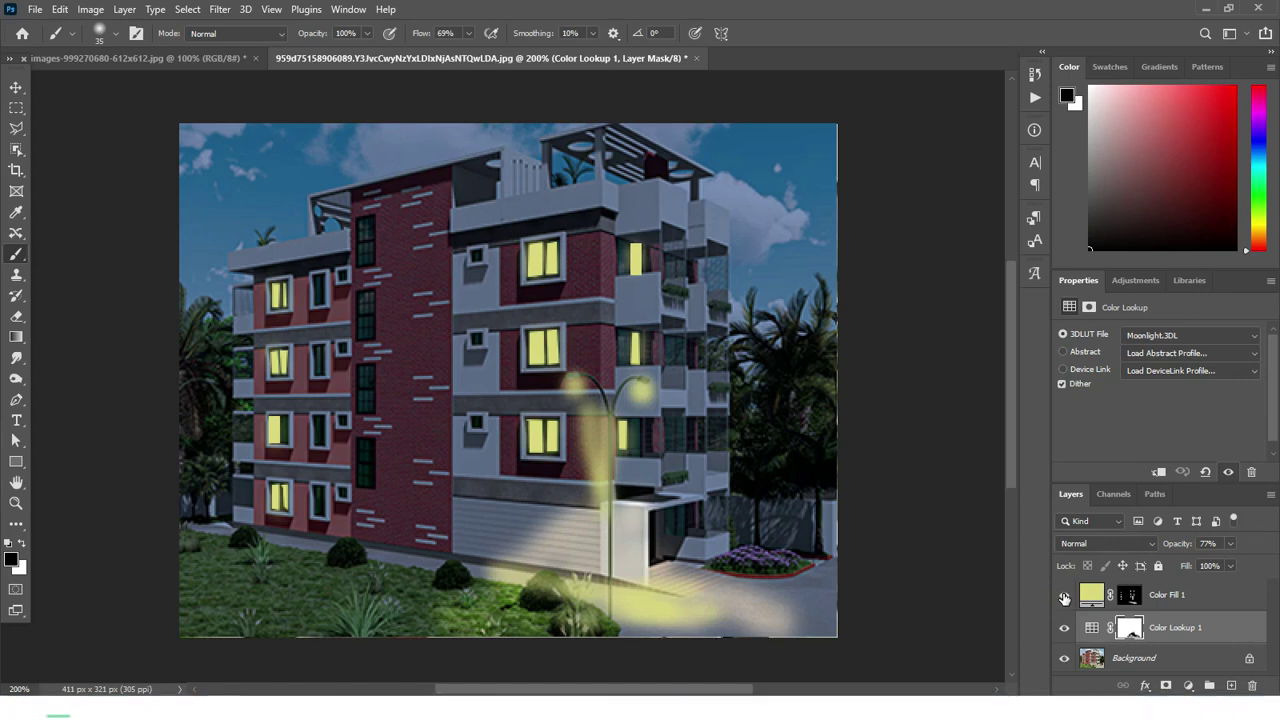
# Hide and re-show the Color Fill 1 layer to compare the yellow window glow.
pyautogui.click(1064, 597)
pyautogui.click(1064, 597)
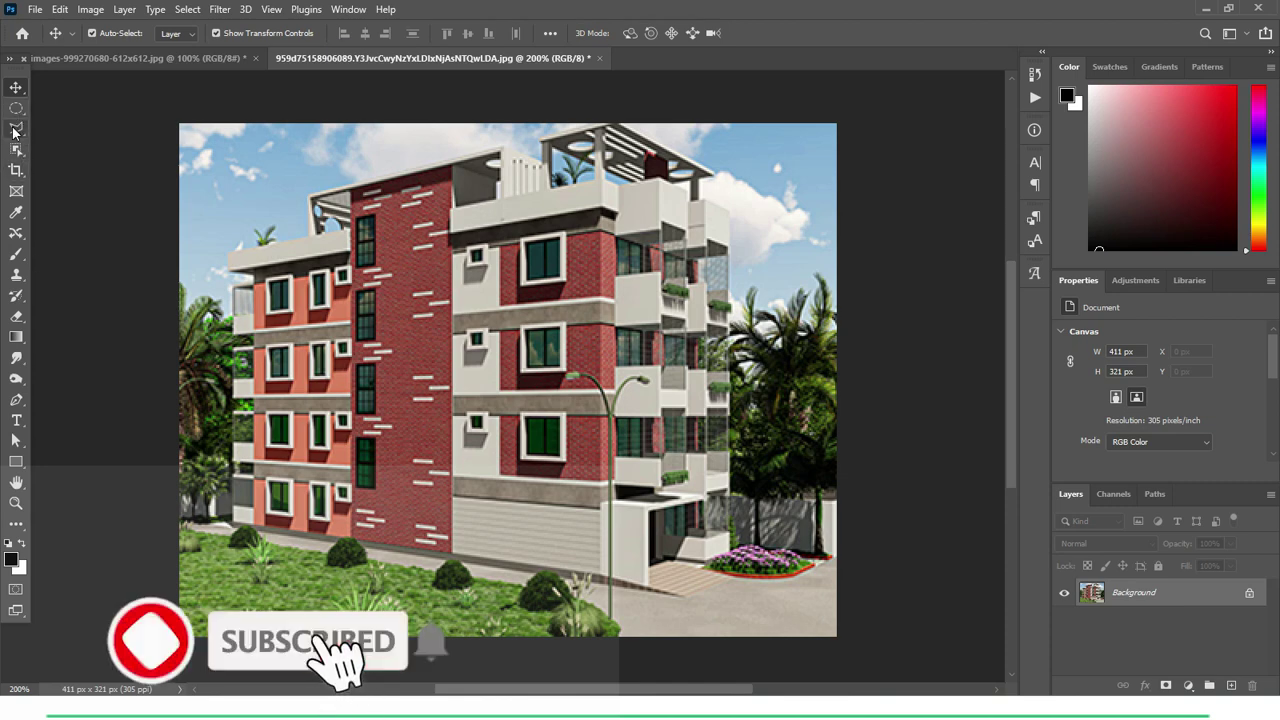
# Pick the Polygonal Lasso and draw a trial outline, dismissing the 'No pixels are selected' warning.
pyautogui.click(16, 128)
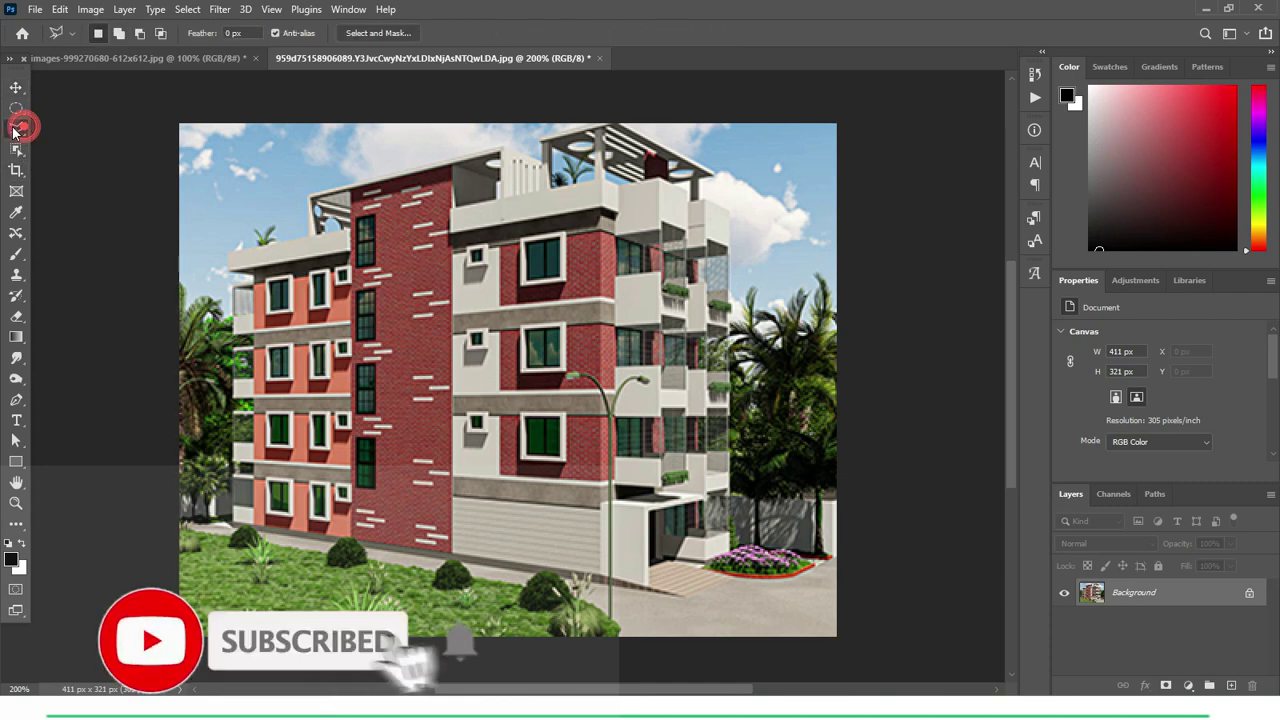
pyautogui.click(528, 245)
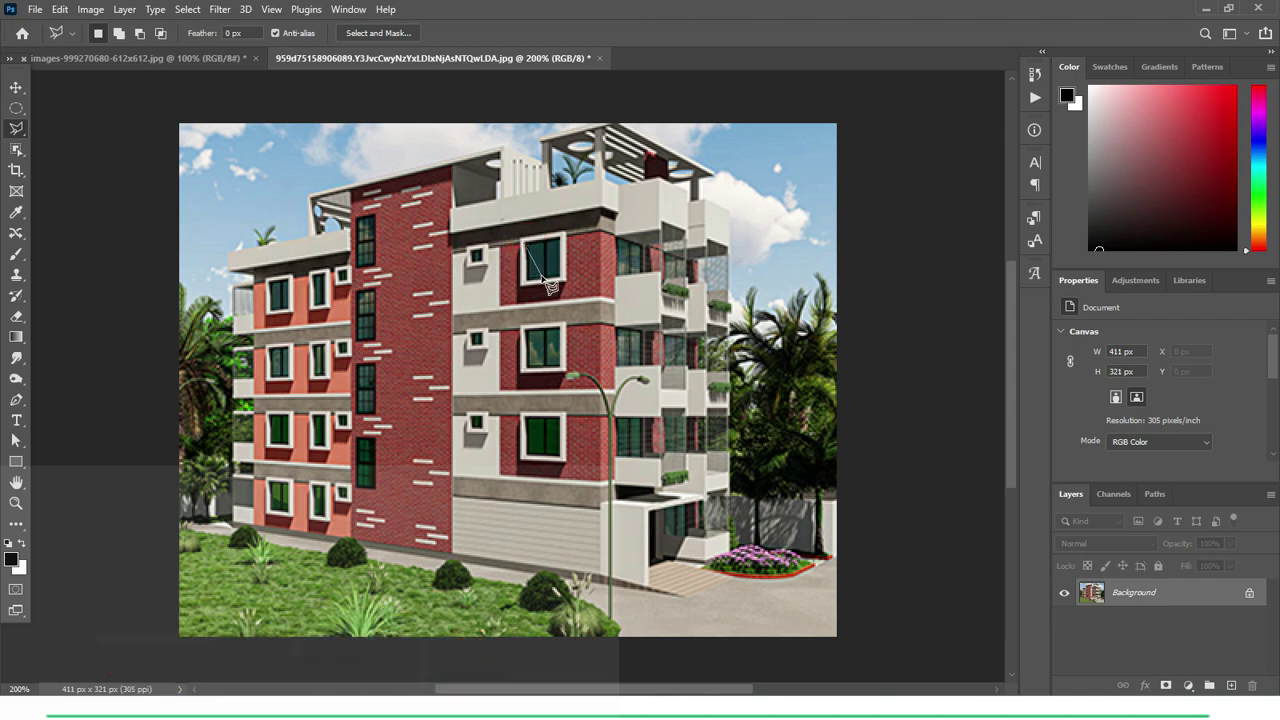
pyautogui.doubleClick(545, 282)
pyautogui.click(587, 278)
# Try a second outline near the left edge, dismiss the warning, and clear the leftover line.
pyautogui.click(168, 183)
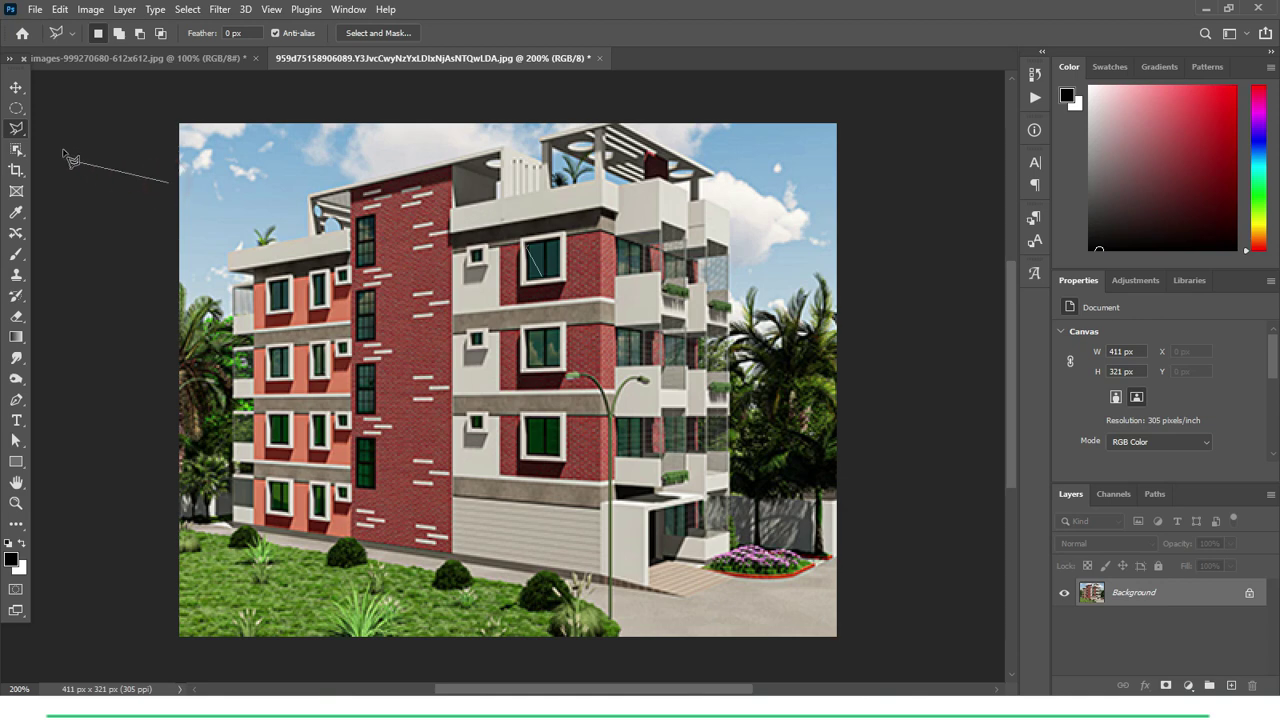
pyautogui.doubleClick(110, 157)
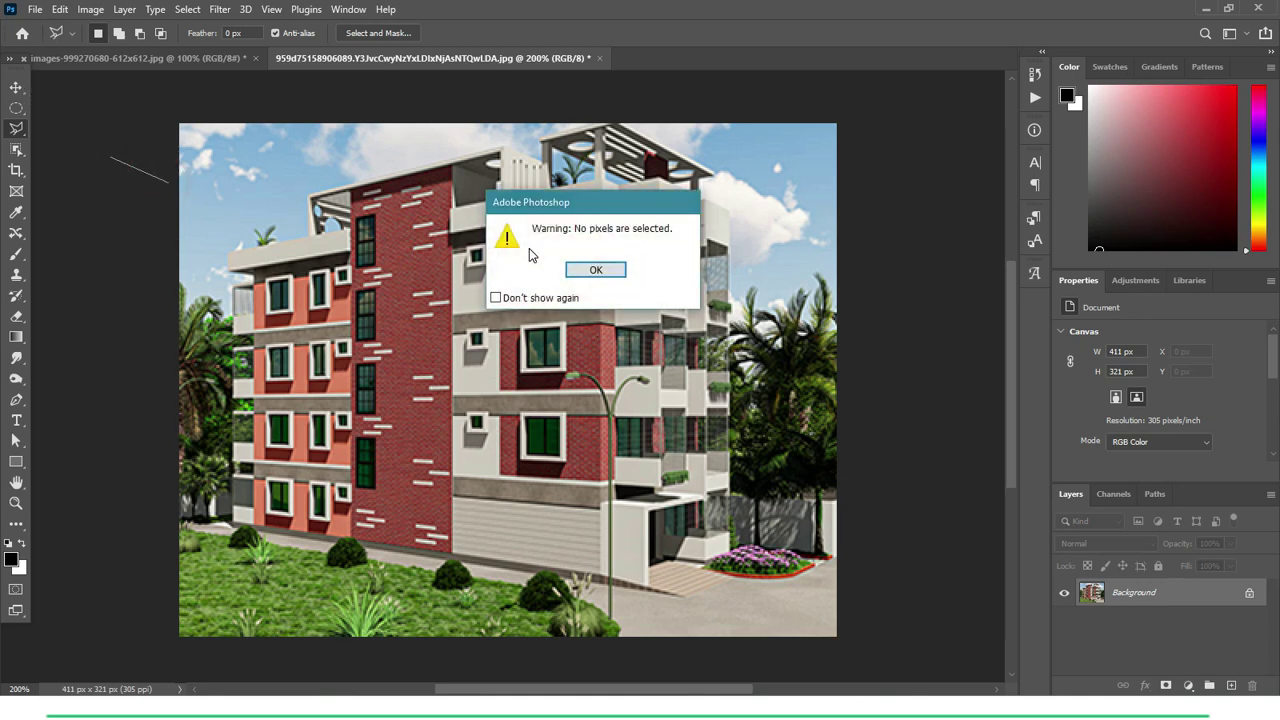
pyautogui.press('Return')
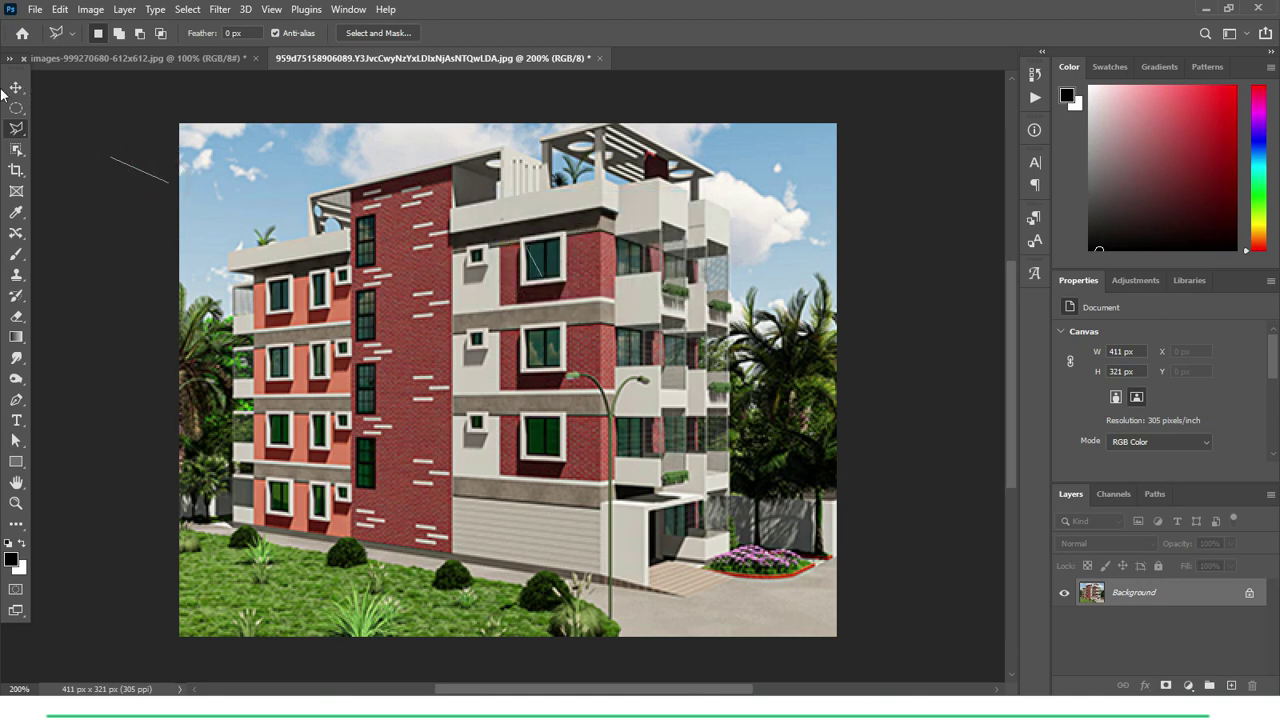
pyautogui.press('Escape')
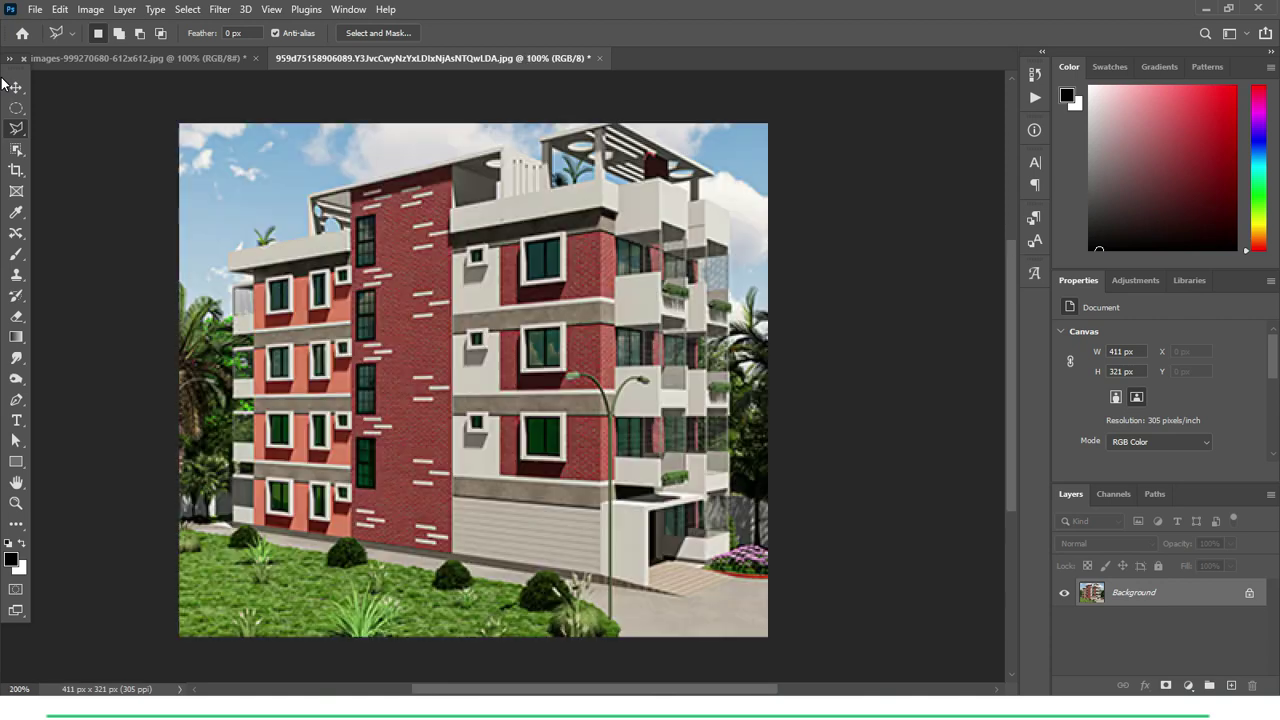
pyautogui.click(20, 131)
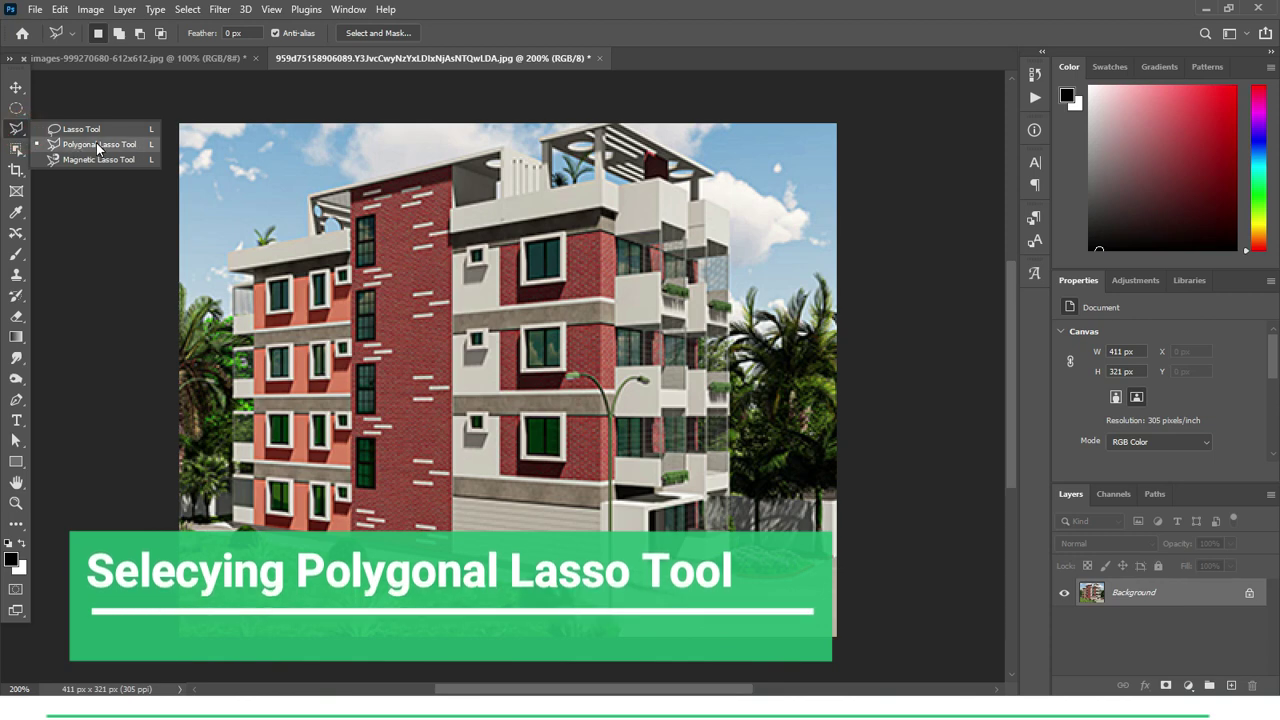
pyautogui.click(98, 146)
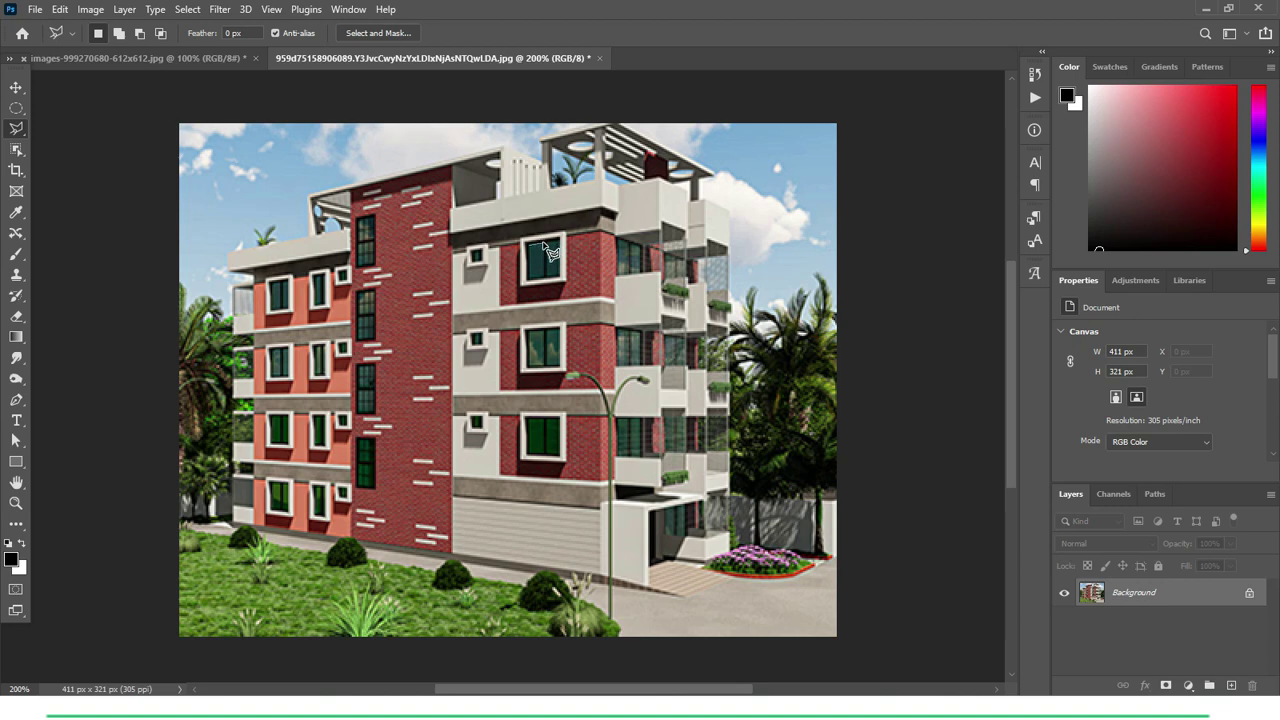
# Outline the top window's glass right of the red brick column with Polygonal Lasso points.
pyautogui.click(543, 243)
pyautogui.click(530, 278)
pyautogui.click(532, 245)
pyautogui.click(546, 243)
# Zoom to 300% and add the rest of the top window's glass to the selection.
pyautogui.hotkey('ctrl', '+')
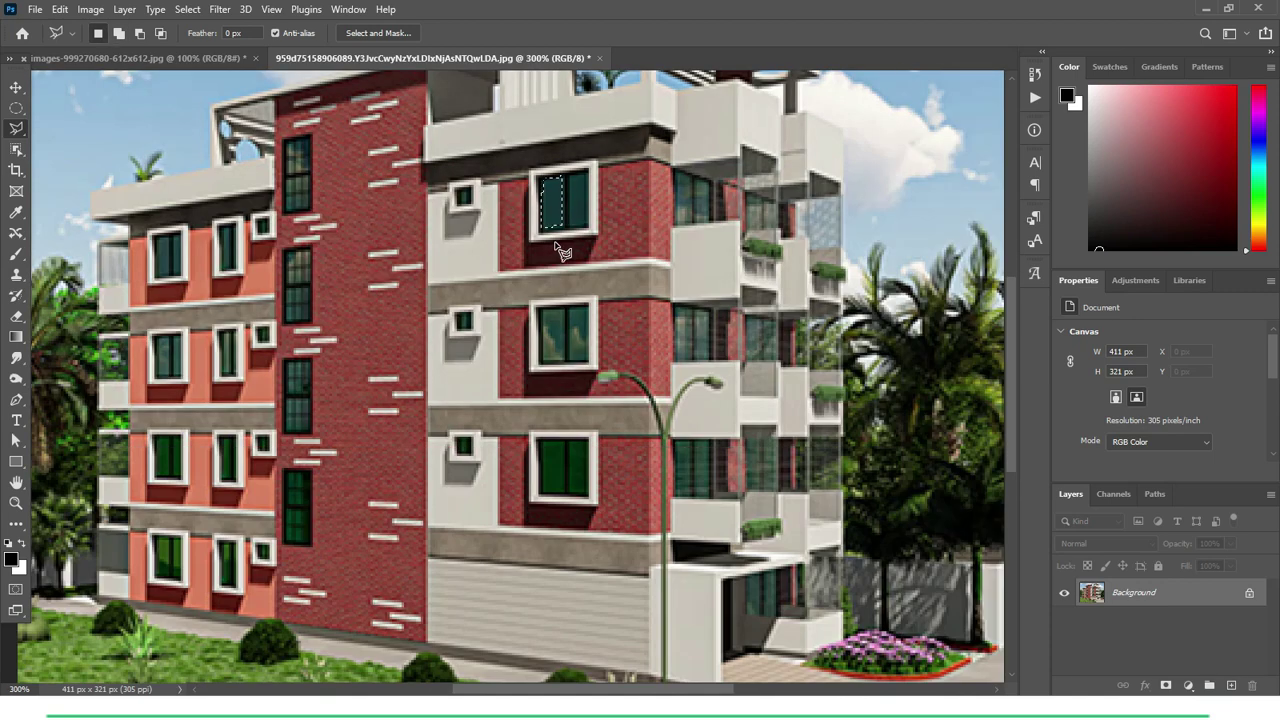
pyautogui.keyDown('shift'); pyautogui.click(566, 182); pyautogui.keyUp('shift')
pyautogui.click(586, 175)
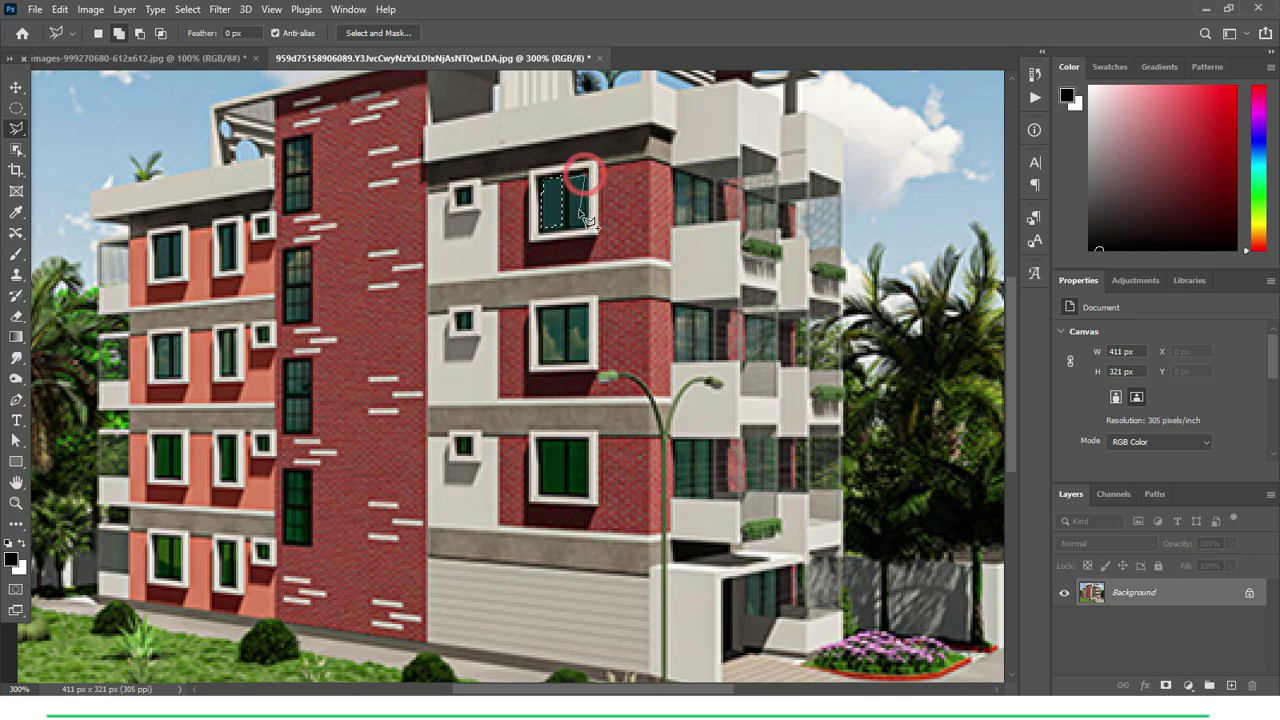
pyautogui.click(589, 233)
pyautogui.click(570, 224)
pyautogui.click(579, 192)
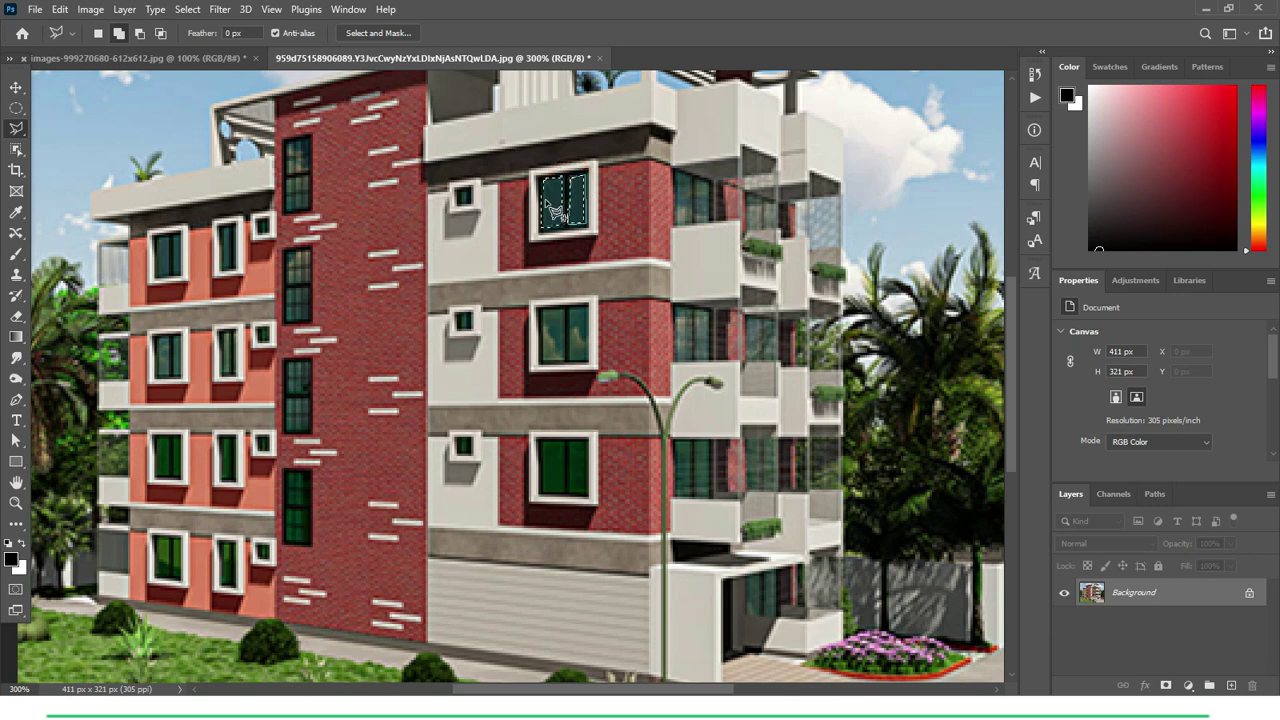
# Add the middle window's left pane, then extend the selection over the whole middle window.
pyautogui.click(543, 310)
pyautogui.click(564, 310)
pyautogui.click(565, 365)
pyautogui.click(542, 360)
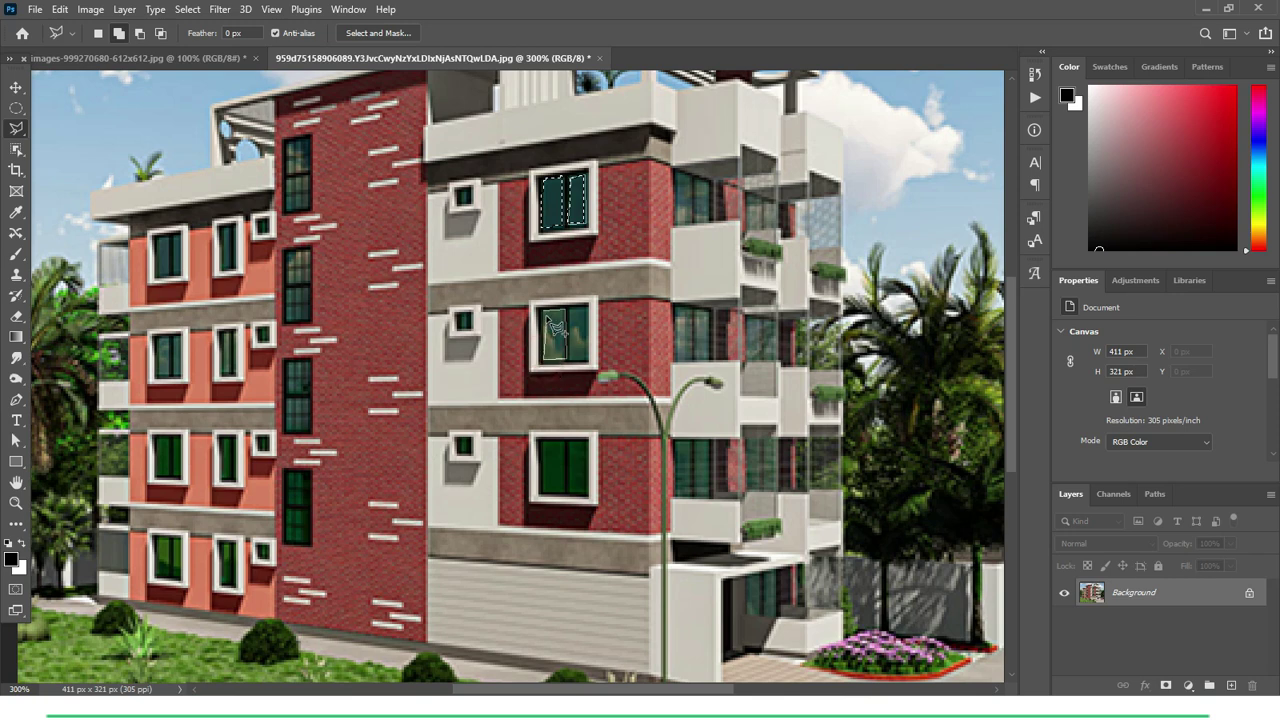
pyautogui.click(545, 315)
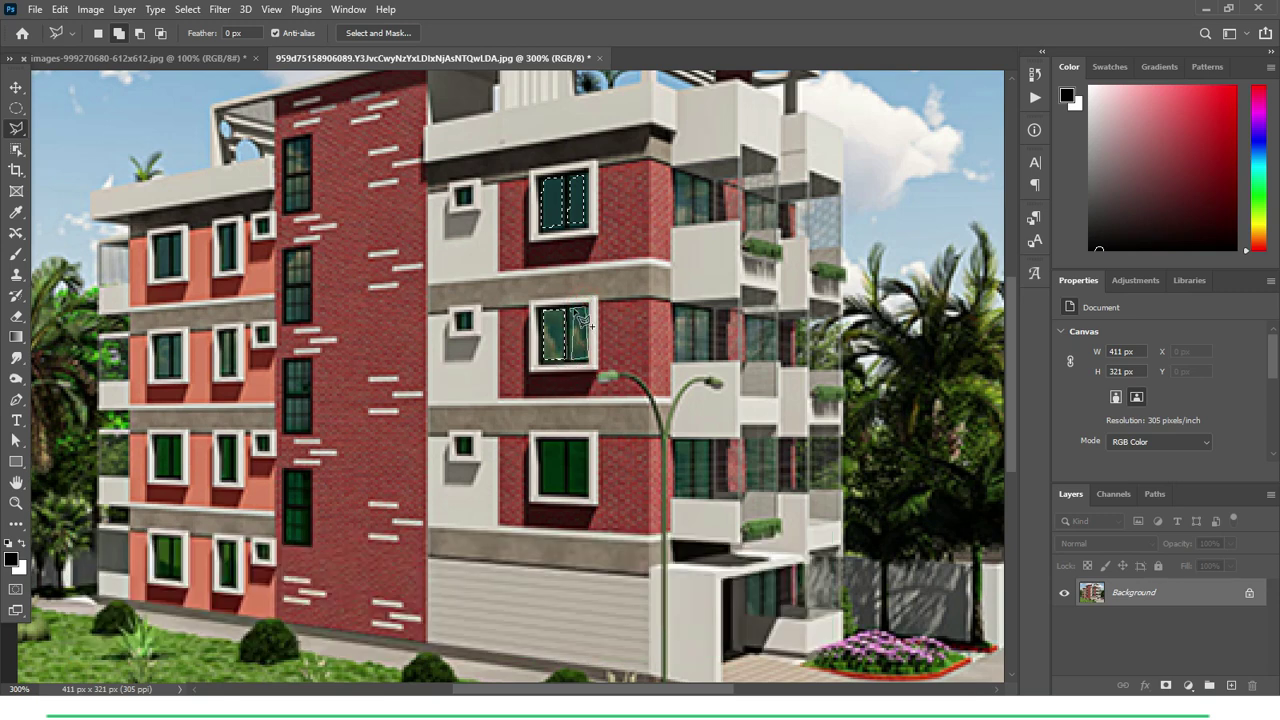
pyautogui.moveTo(573, 314); pyautogui.dragTo(566, 350)
pyautogui.press('shift')
# Outline the third window's left pane with Polygonal Lasso points, adding it to the selection.
pyautogui.keyDown('shift'); pyautogui.click(539, 441); pyautogui.keyUp('shift')
pyautogui.click(562, 441)
pyautogui.click(564, 492)
pyautogui.click(541, 492)
pyautogui.click(540, 442)
pyautogui.click(543, 444)
pyautogui.click(540, 446)
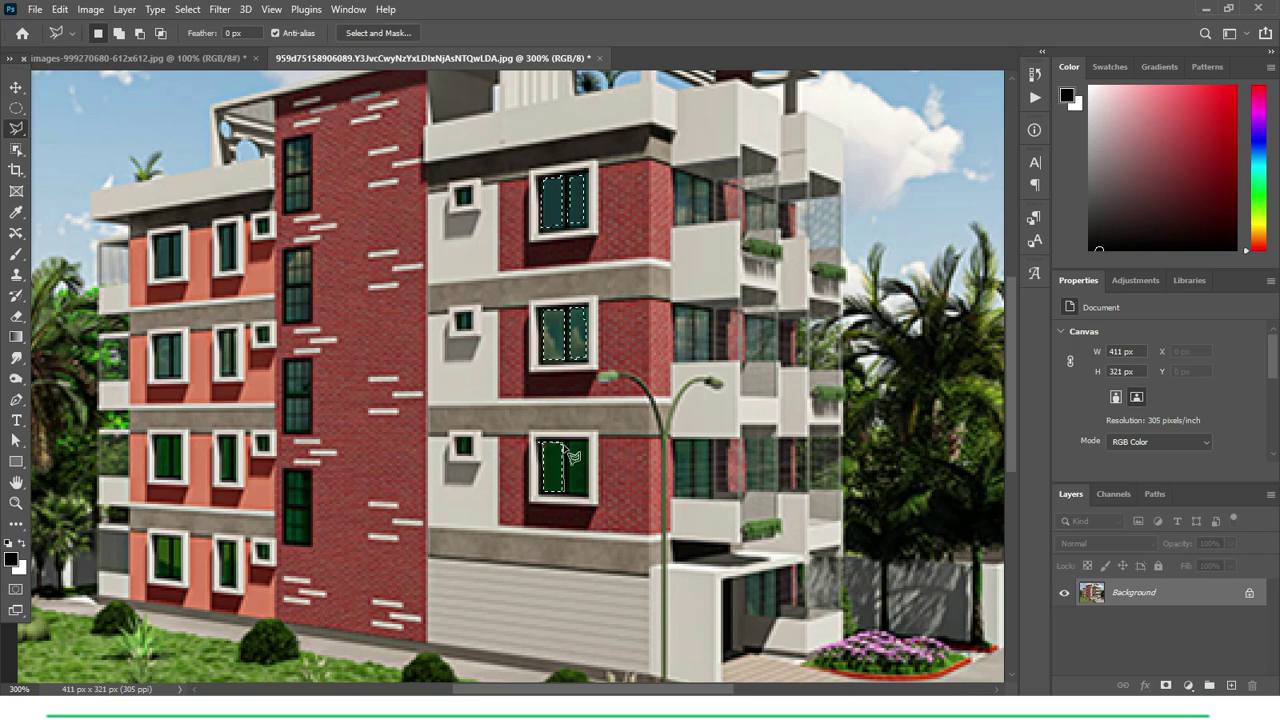
# Add the third window's right pane and the left wing's top window to the selection.
pyautogui.press('shift')
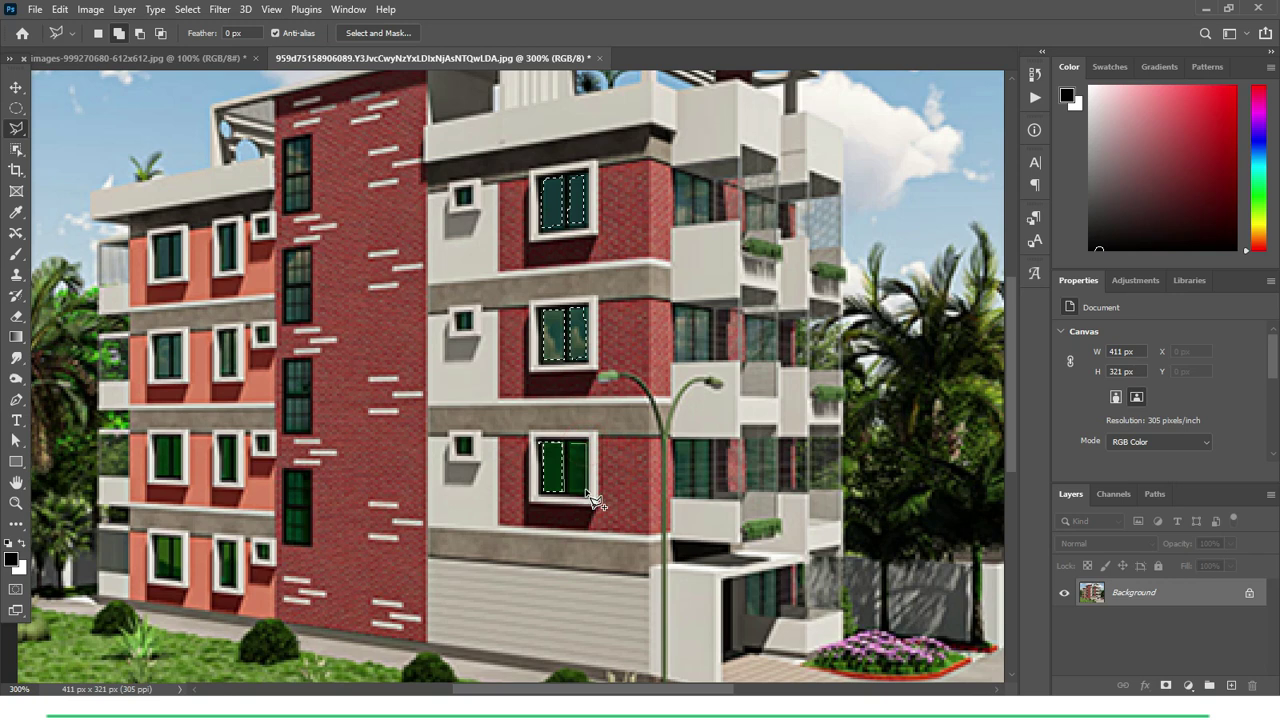
pyautogui.click(587, 493)
pyautogui.click(580, 444)
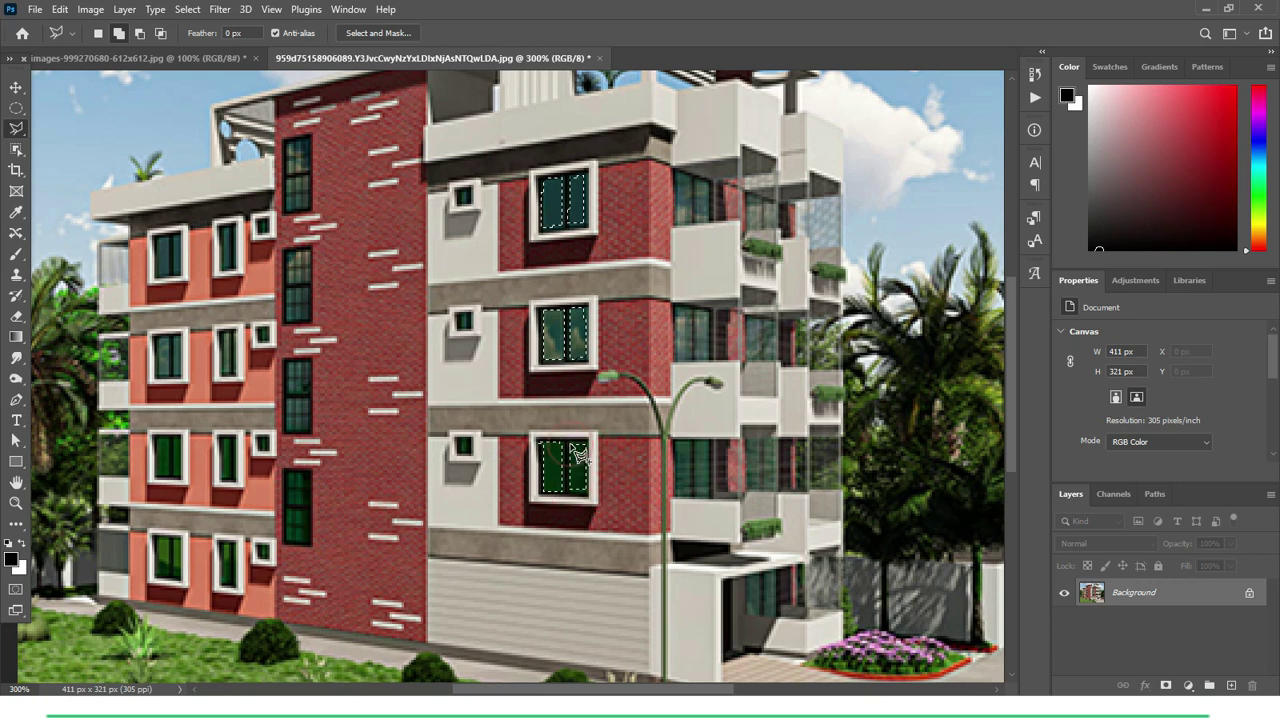
pyautogui.keyDown('shift'); pyautogui.click(159, 245); pyautogui.keyUp('shift')
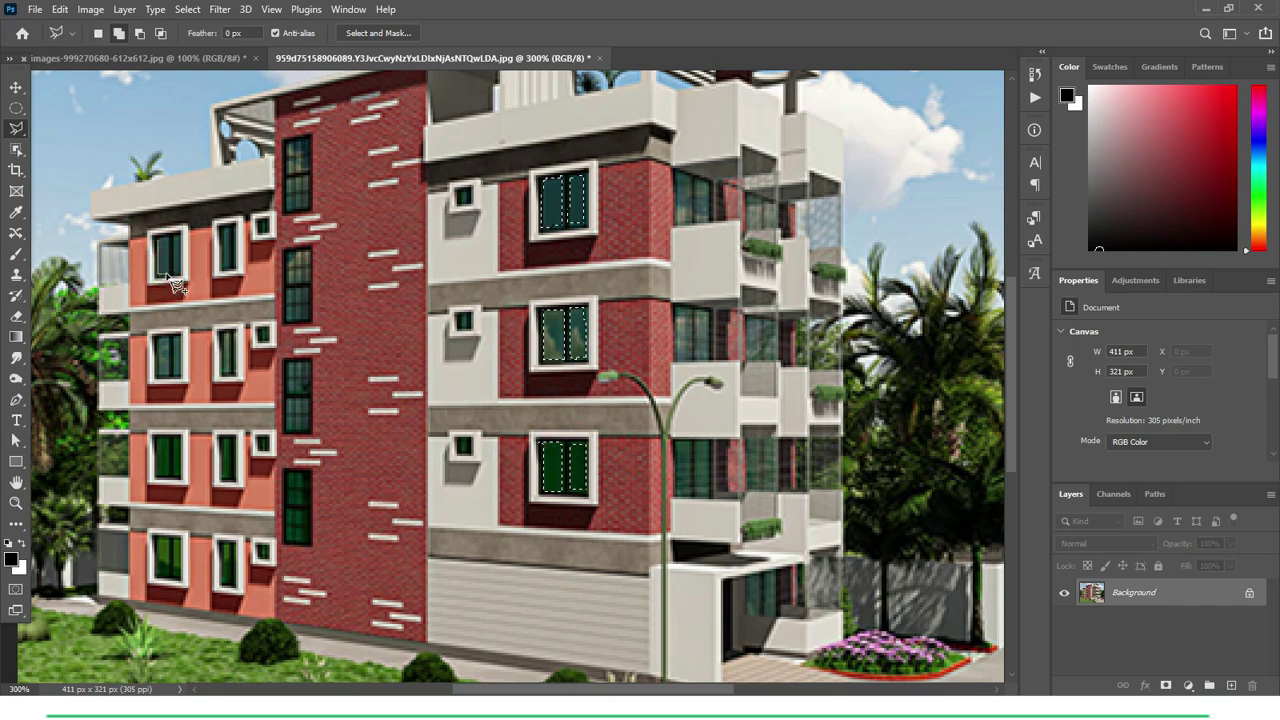
pyautogui.click(166, 270)
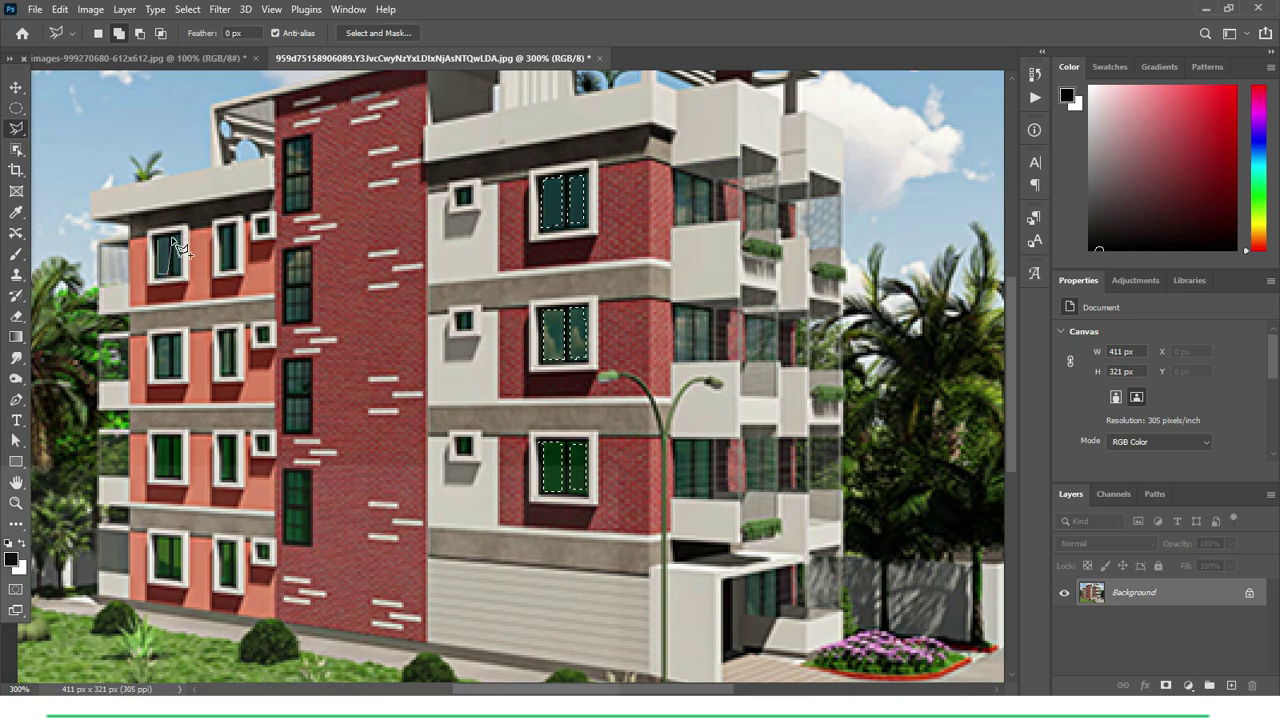
pyautogui.click(170, 243)
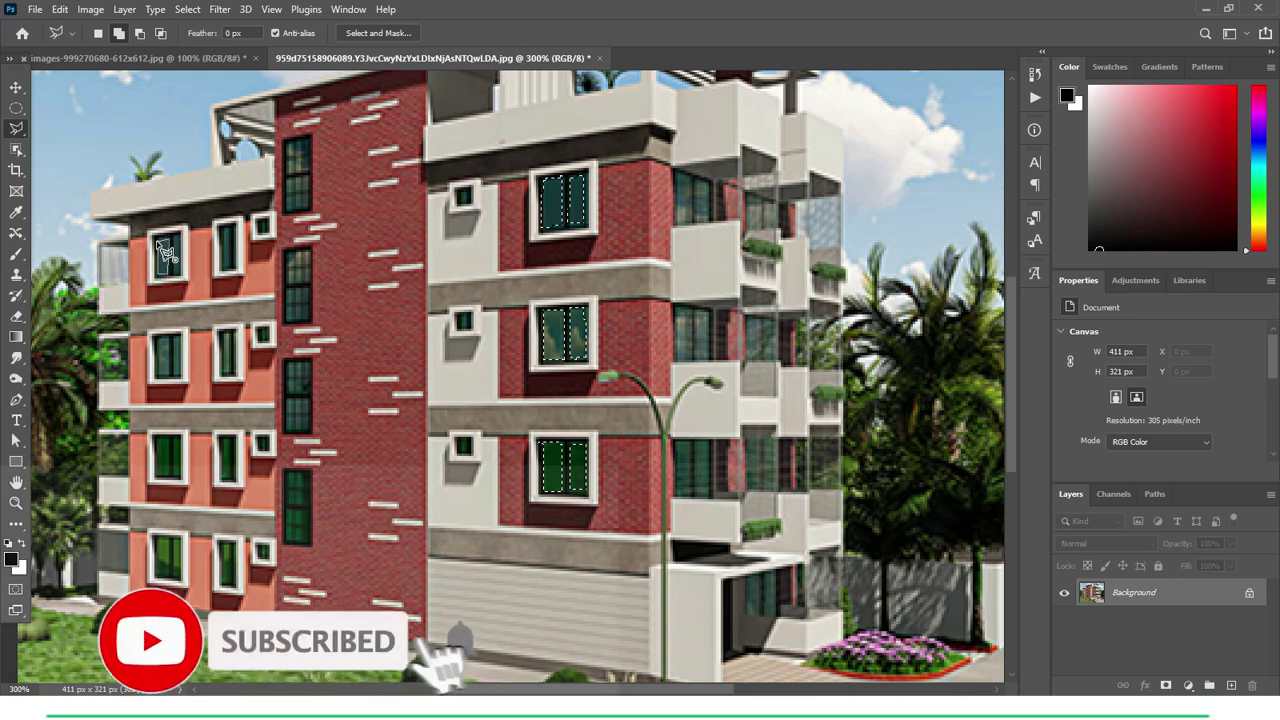
pyautogui.click(157, 241)
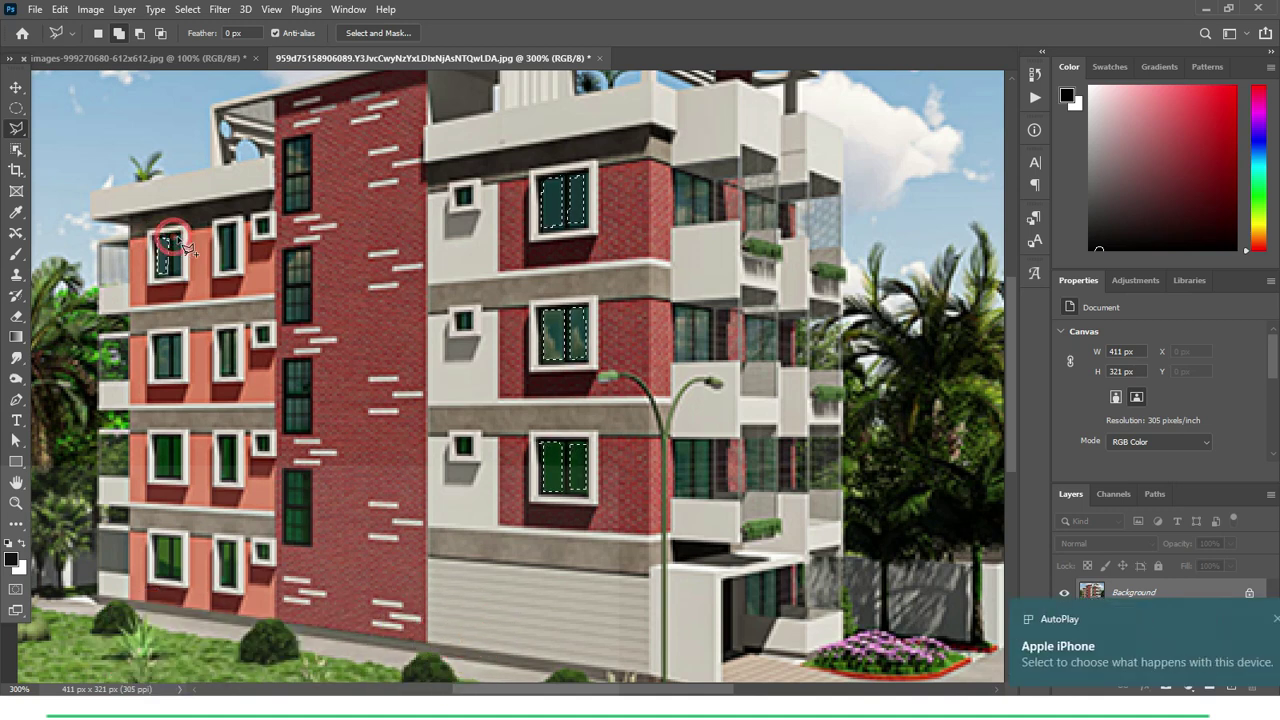
pyautogui.click(176, 240)
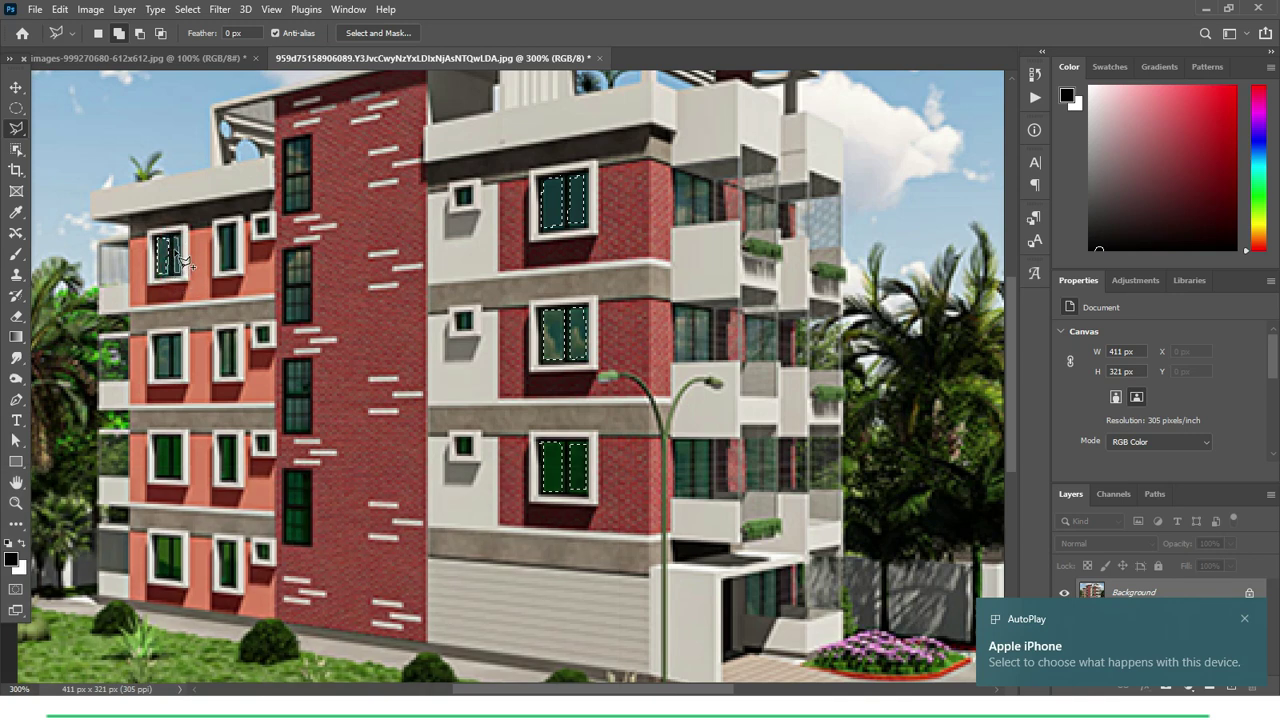
pyautogui.click(172, 230)
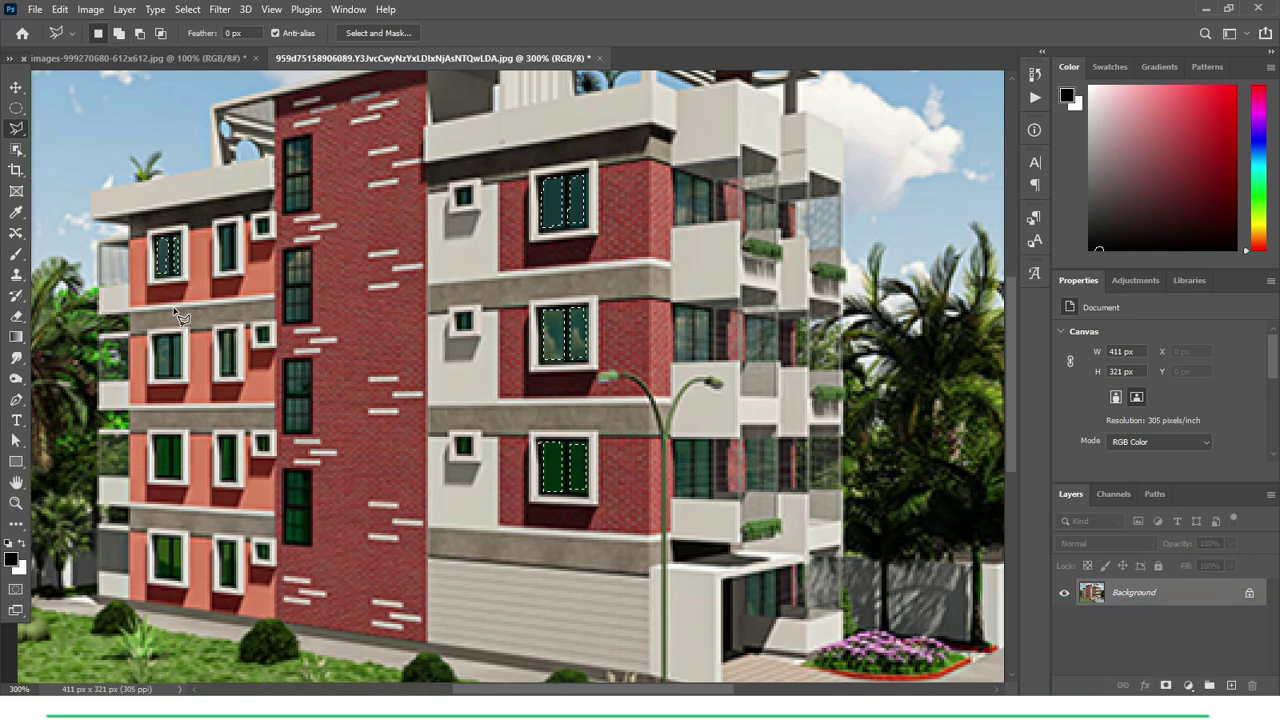
# Add the left wing's second-row window, then begin outlining the window behind the street lamp.
pyautogui.keyDown('shift'); pyautogui.click(163, 342); pyautogui.keyUp('shift')
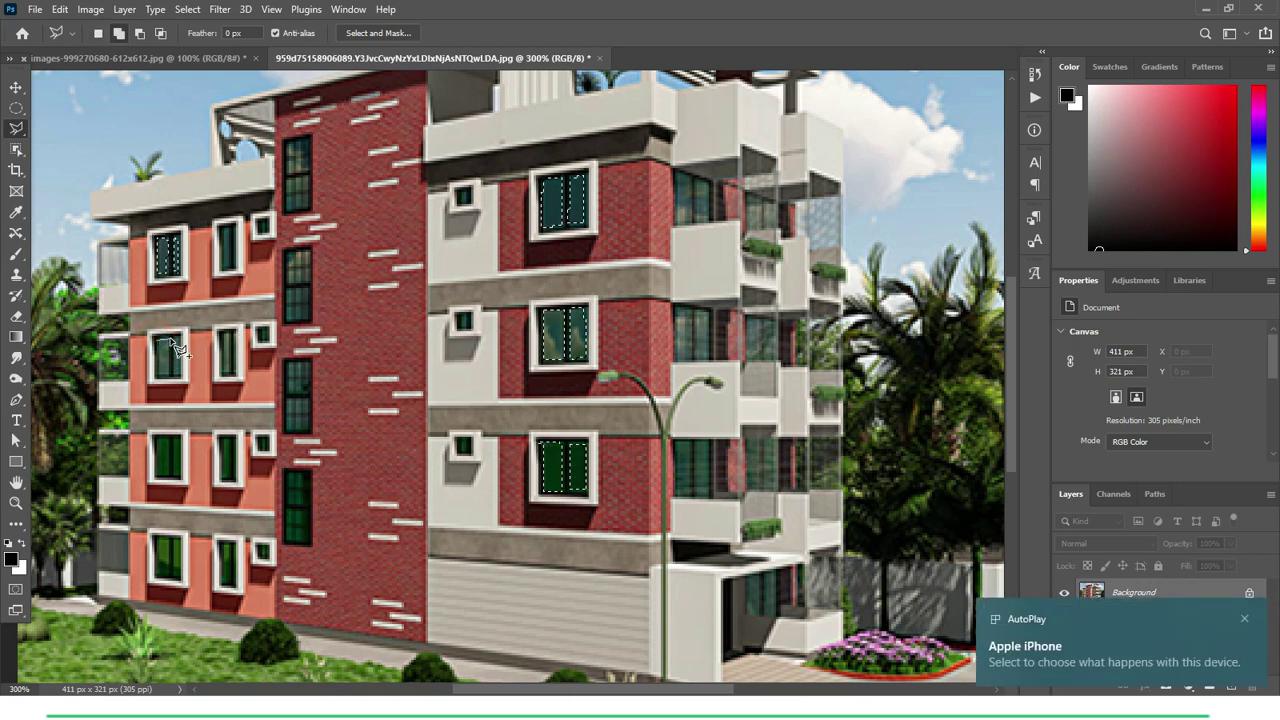
pyautogui.click(168, 343)
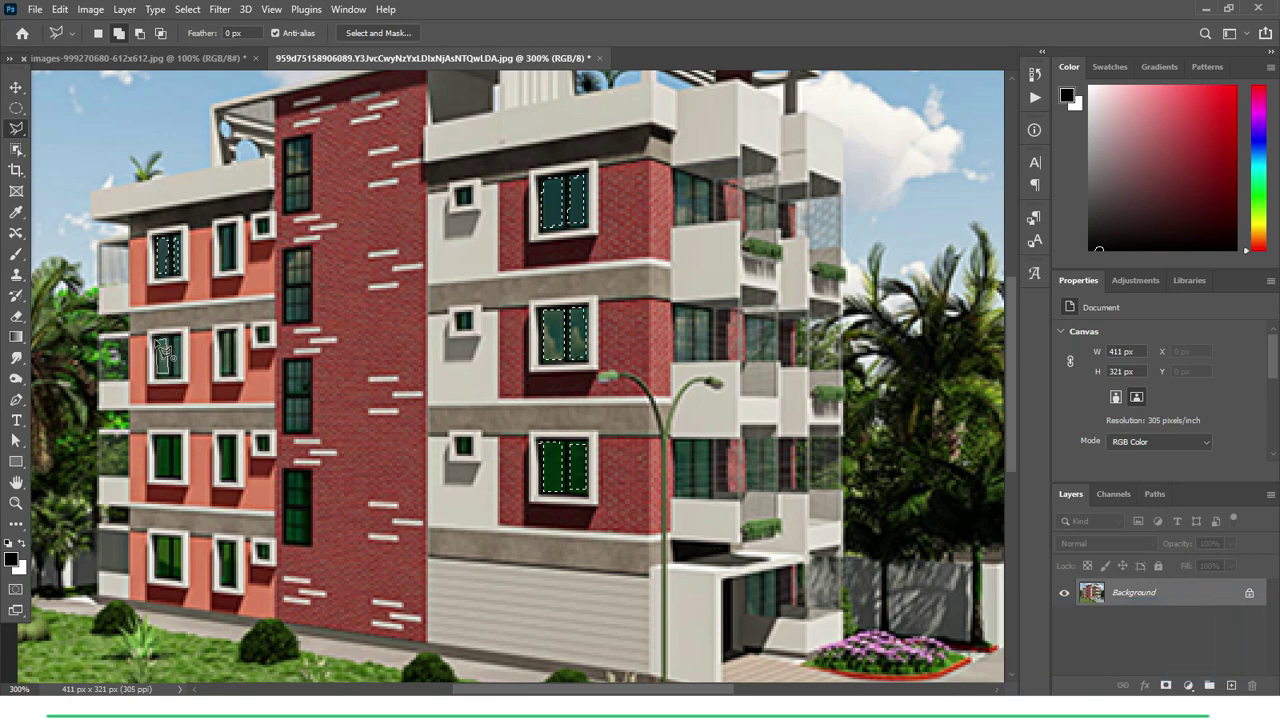
pyautogui.click(156, 340)
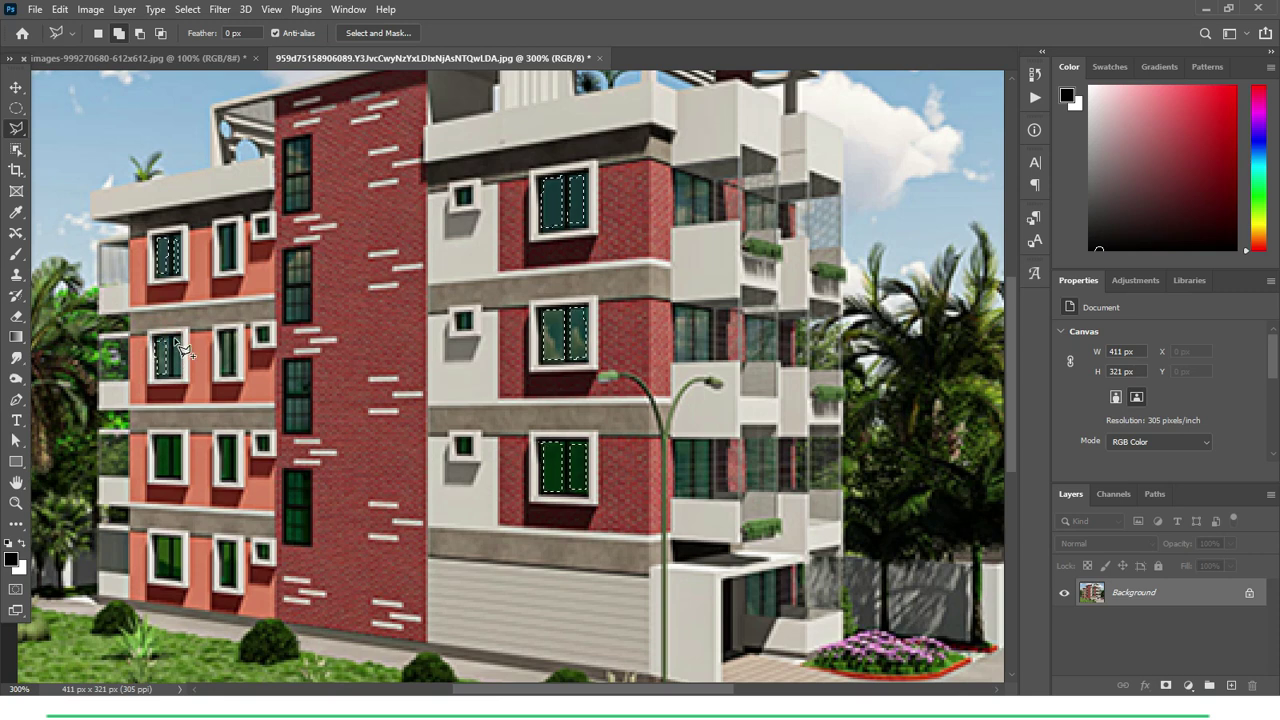
pyautogui.click(165, 340)
pyautogui.click(179, 373)
pyautogui.click(174, 375)
pyautogui.click(168, 338)
pyautogui.click(177, 341)
pyautogui.click(180, 344)
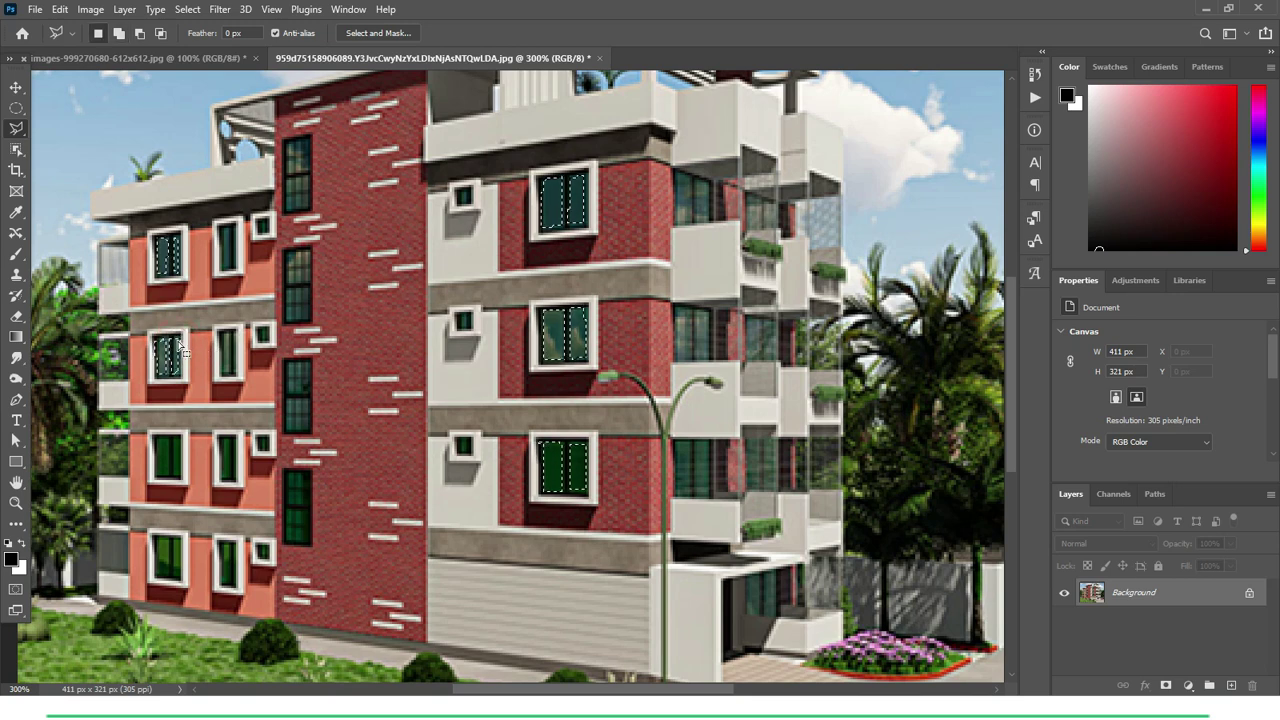
pyautogui.press('shift')
pyautogui.keyDown('shift'); pyautogui.click(682, 445); pyautogui.keyUp('shift')
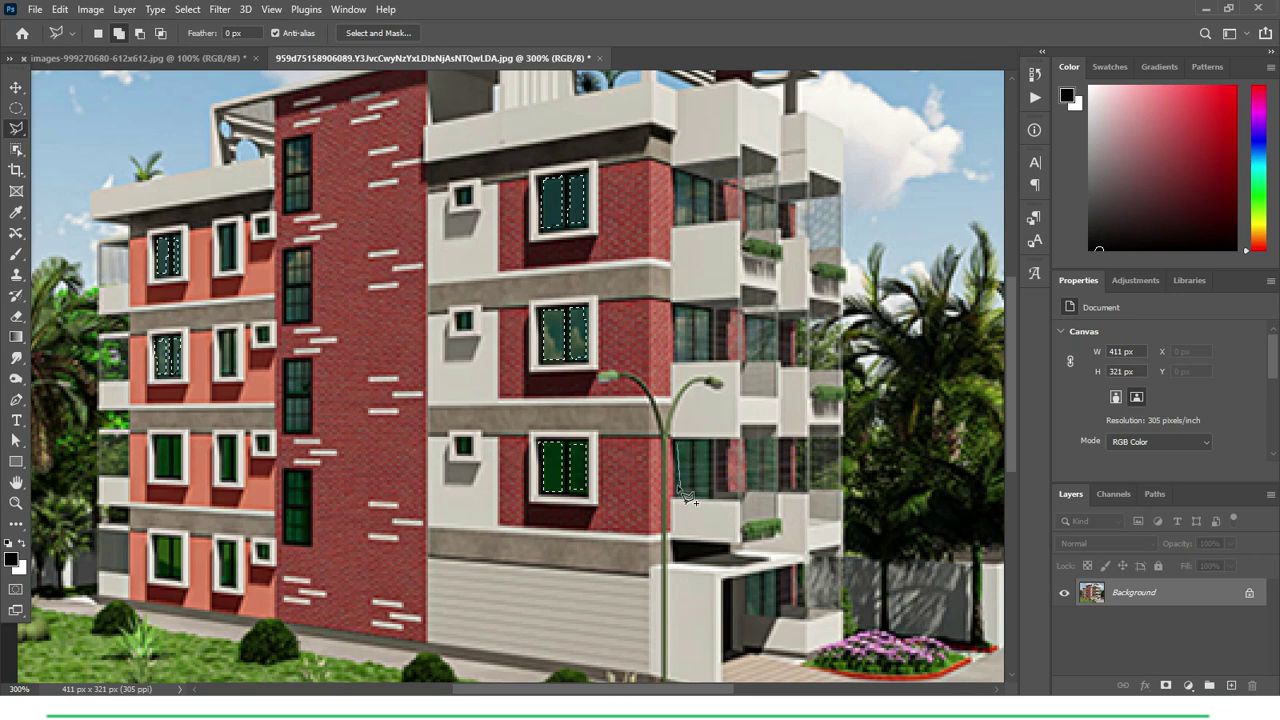
# Finish outlining the window behind the street lamp to add it to the selection.
pyautogui.click(678, 490)
pyautogui.click(688, 487)
pyautogui.click(689, 443)
pyautogui.click(677, 446)
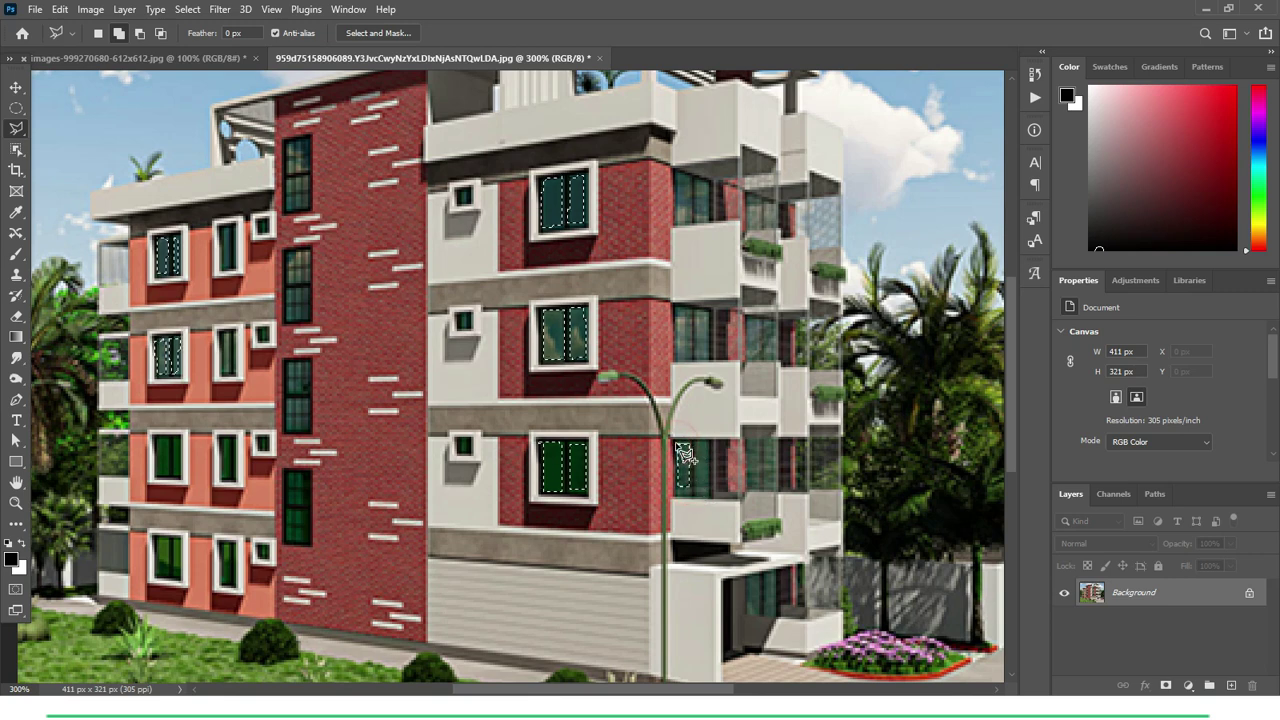
# Add the narrow pane beside the balcony window to the selection.
pyautogui.click(697, 311)
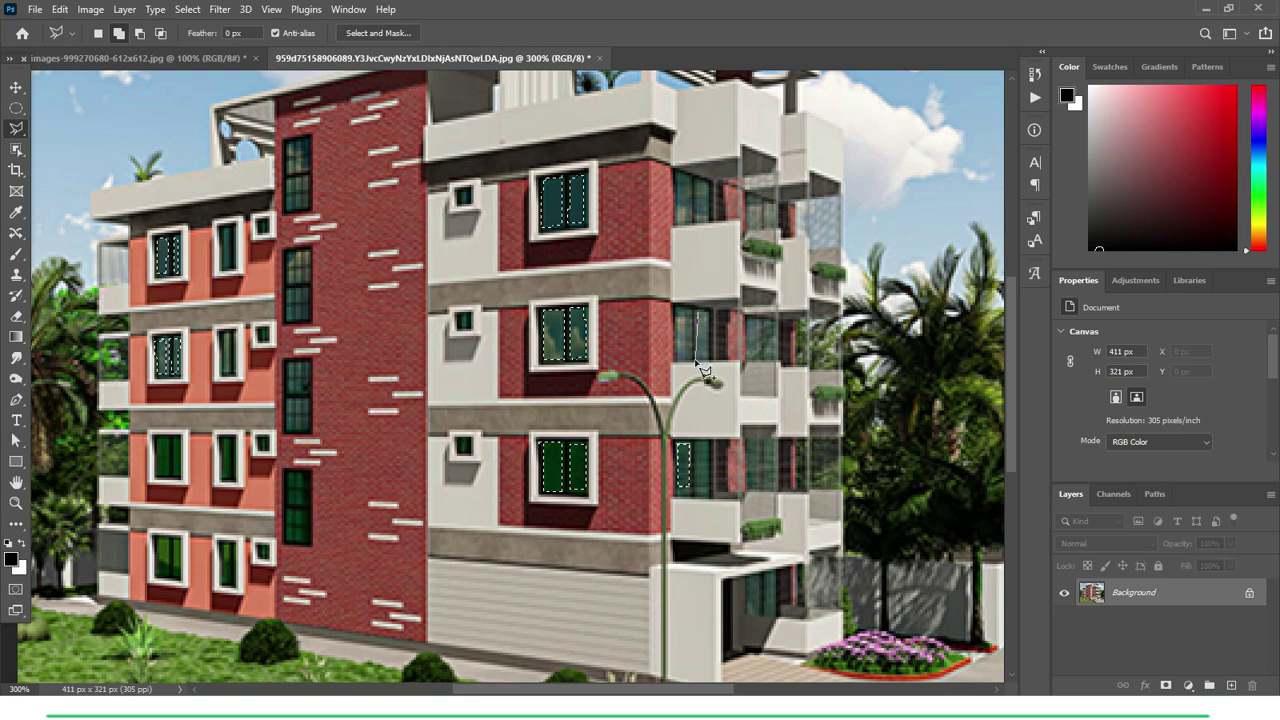
pyautogui.click(695, 358)
pyautogui.click(710, 358)
pyautogui.click(710, 318)
pyautogui.click(699, 313)
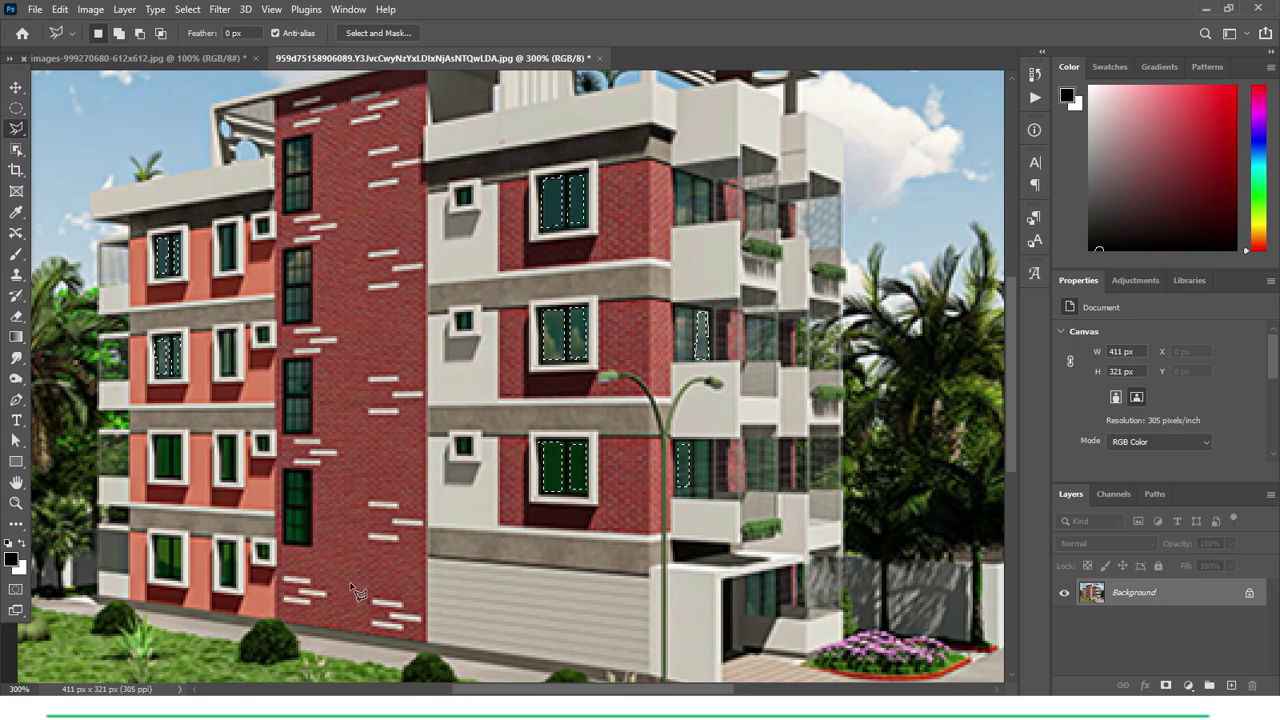
# Add the lower-left window on the left wing to the selection.
pyautogui.keyDown('shift'); pyautogui.click(157, 540); pyautogui.keyUp('shift')
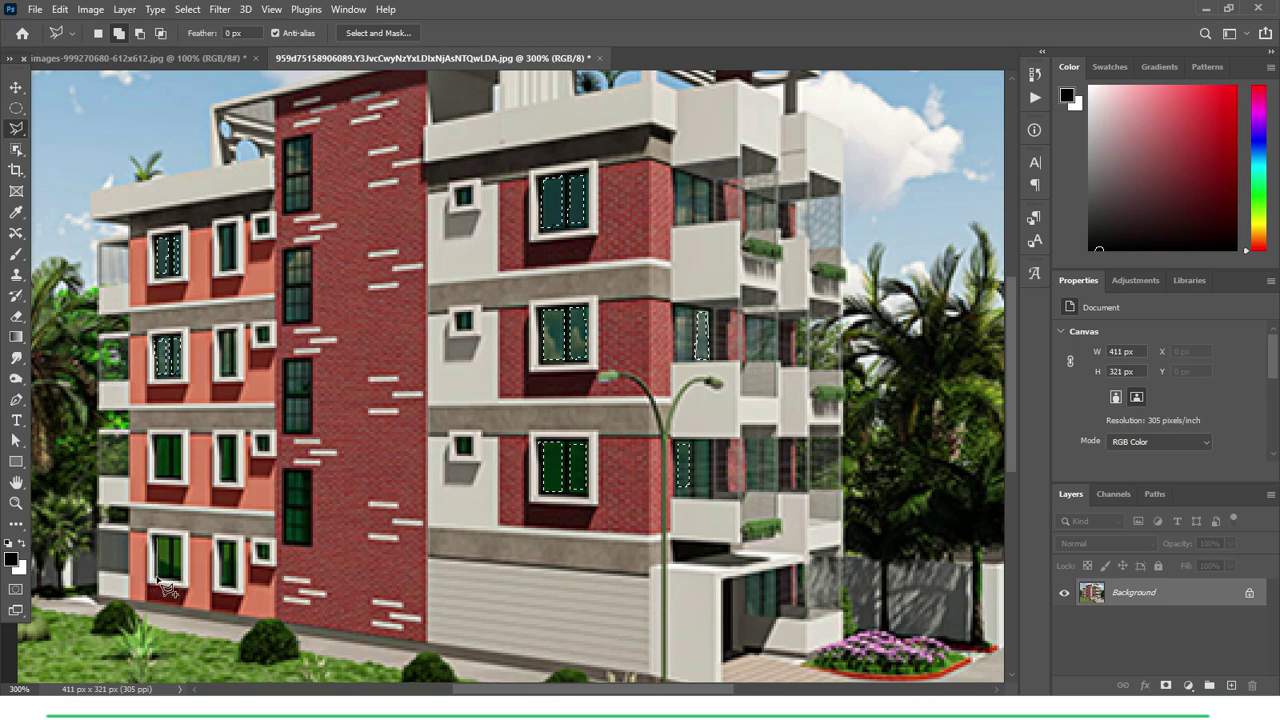
pyautogui.click(168, 578)
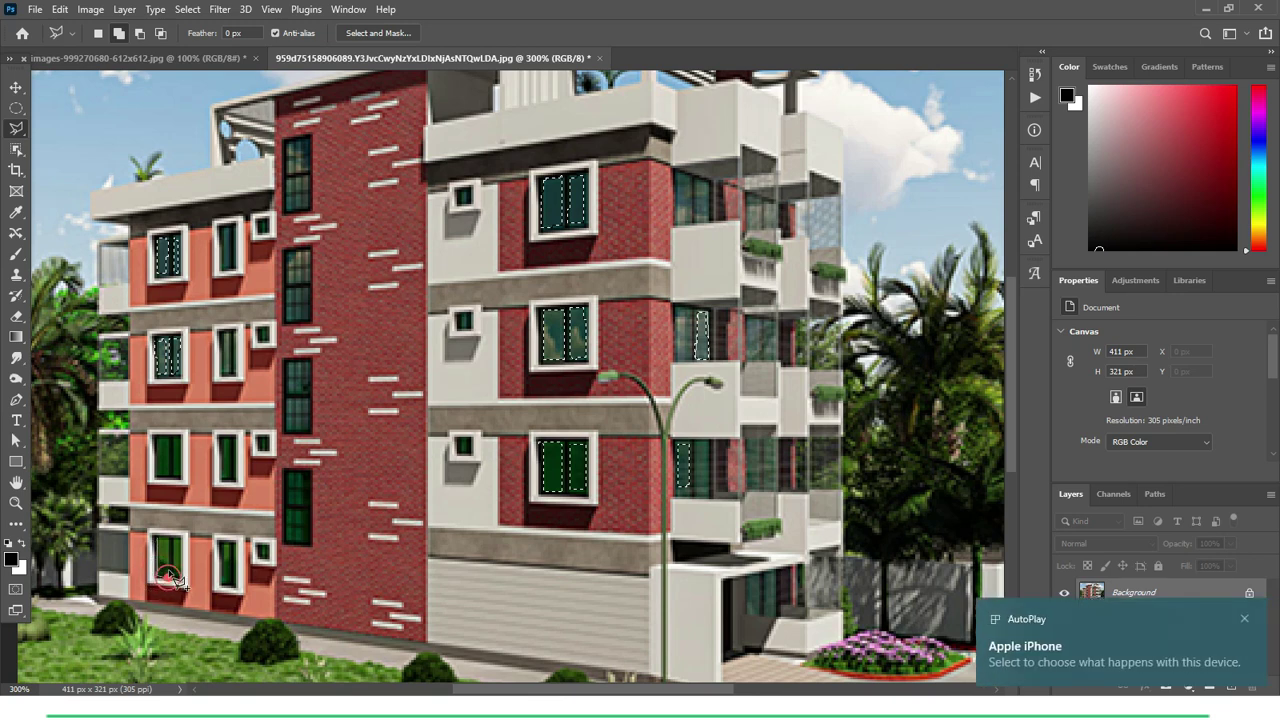
pyautogui.click(166, 541)
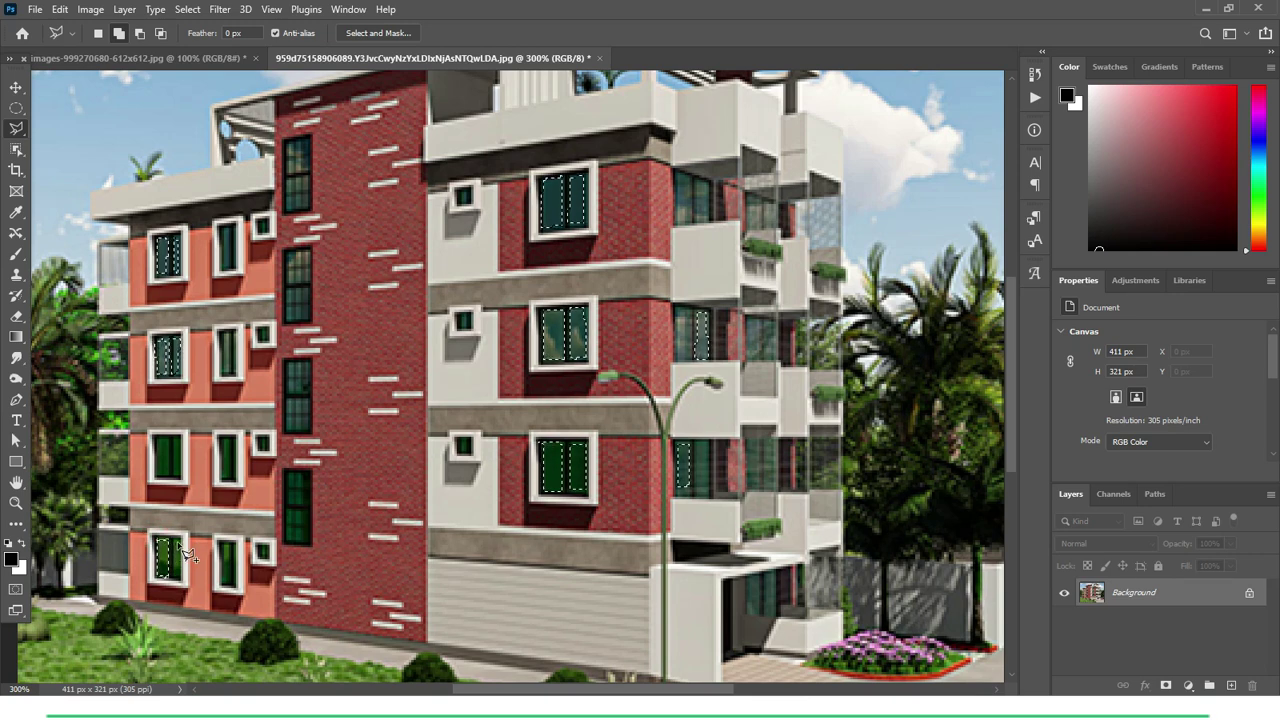
pyautogui.keyDown('shift'); pyautogui.click(178, 546); pyautogui.keyUp('shift')
pyautogui.click(178, 548)
# Using the Rectangular Marquee, Shift-add the small left window and the upper balcony pane.
pyautogui.rightClick(16, 110)
pyautogui.click(95, 104)
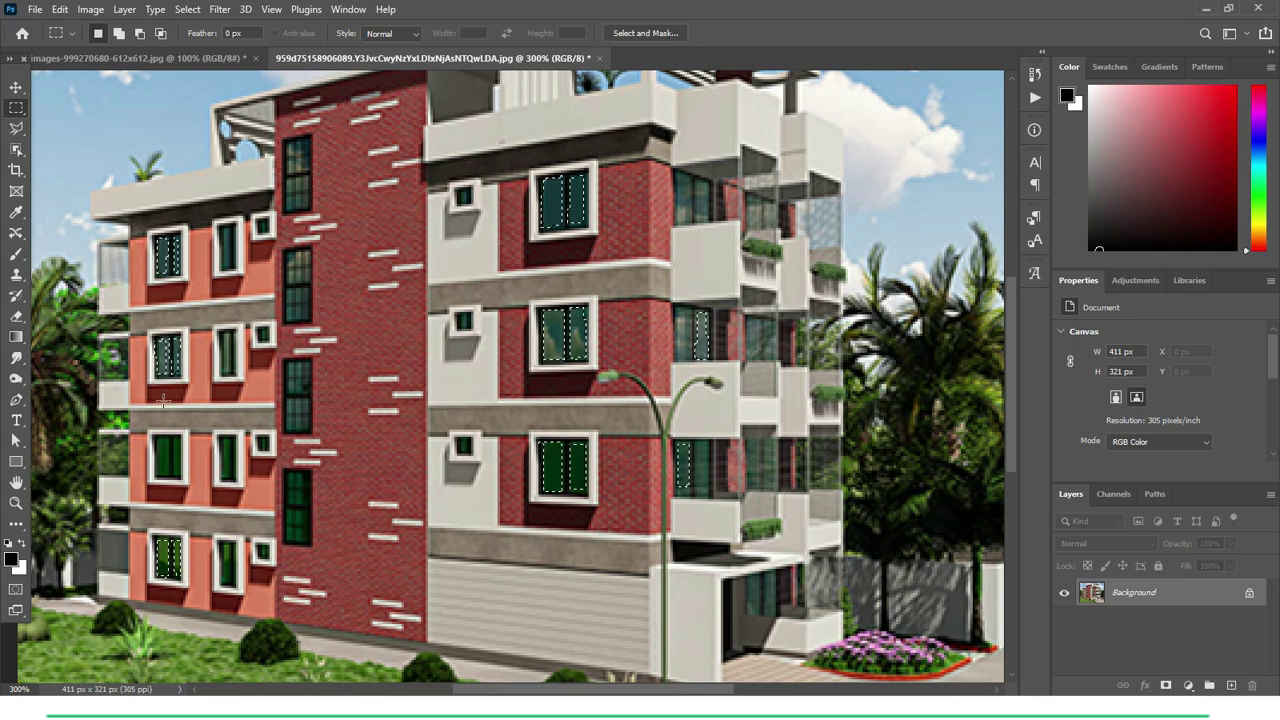
pyautogui.press('shift')
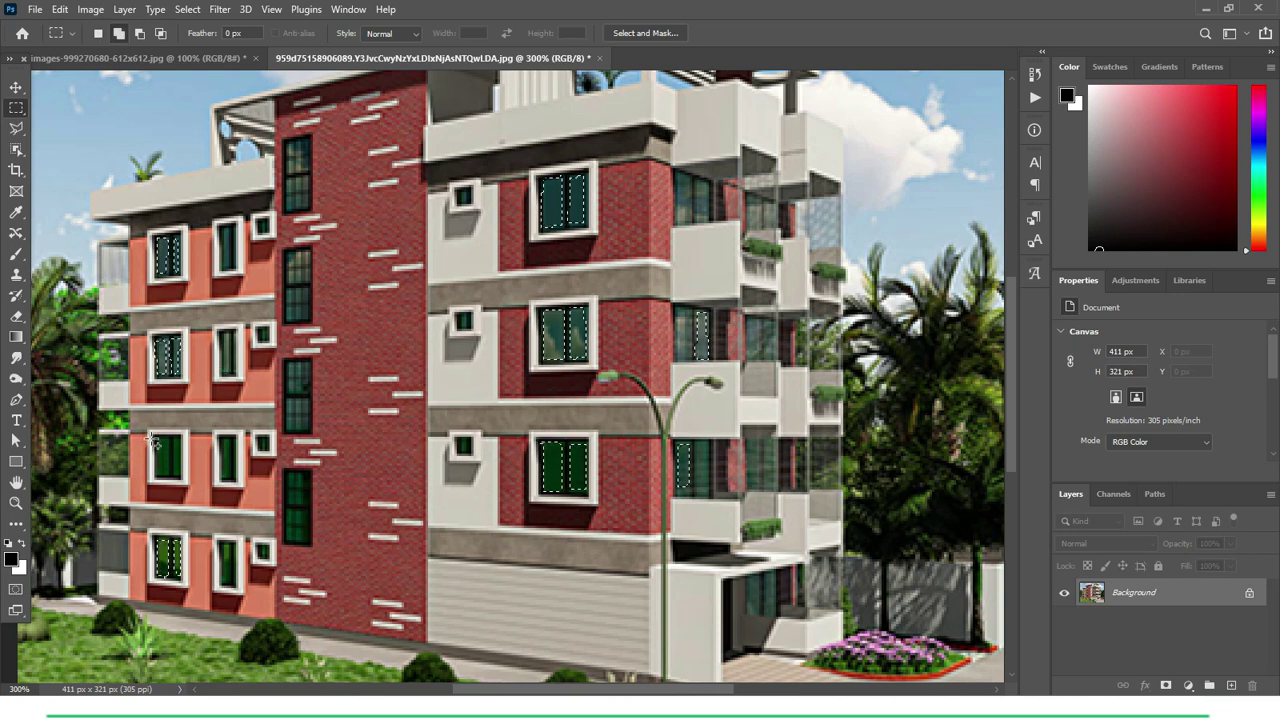
pyautogui.moveTo(156, 441); pyautogui.dragTo(165, 478)
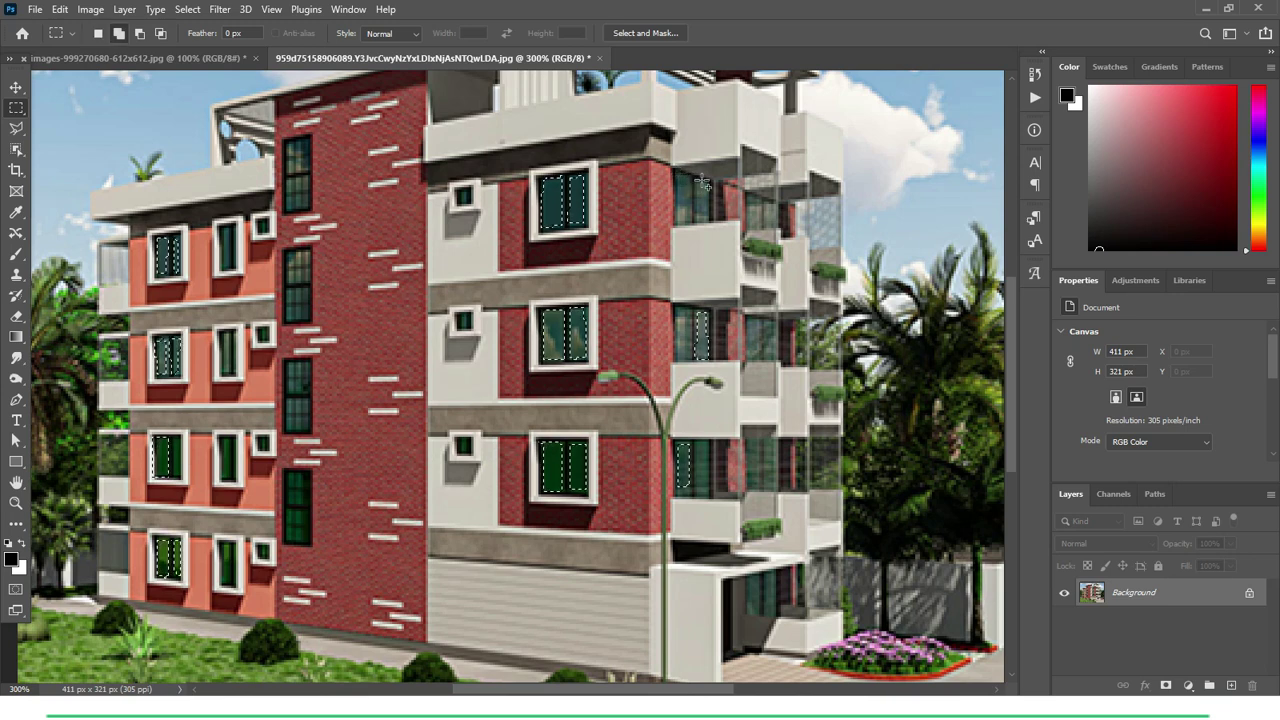
pyautogui.moveTo(696, 179); pyautogui.dragTo(710, 226)
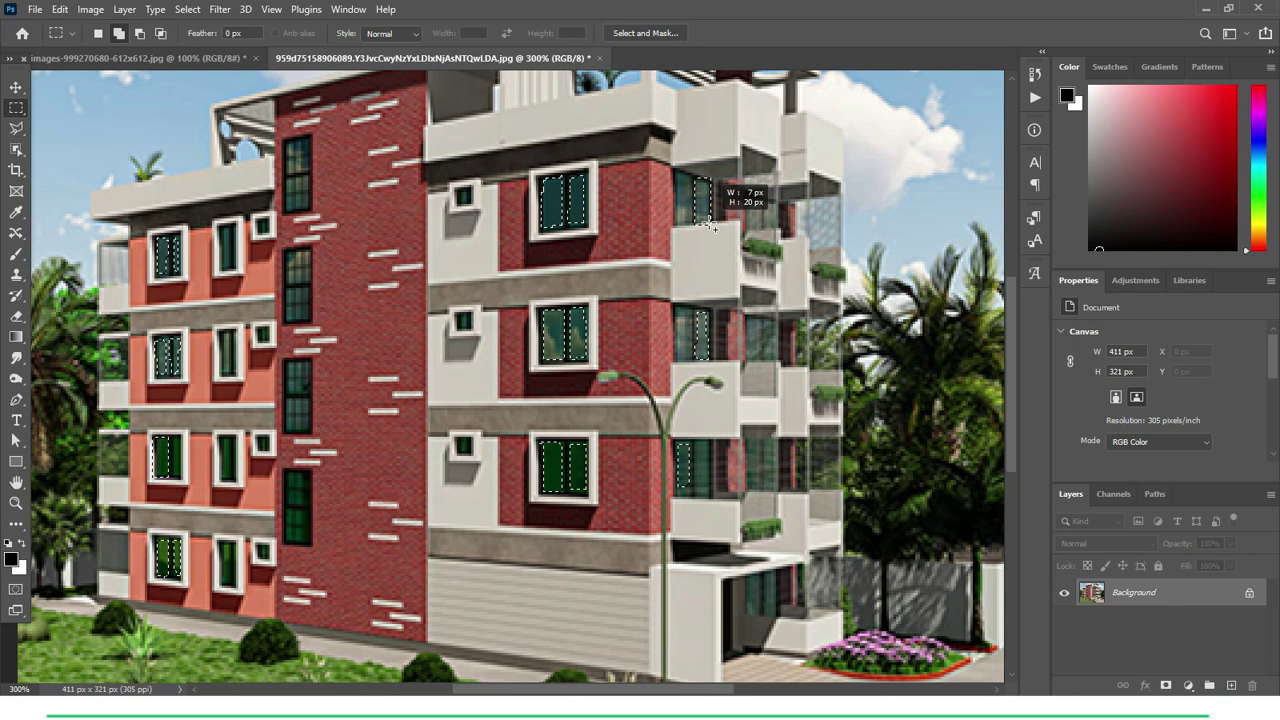
pyautogui.moveTo(708, 226); pyautogui.dragTo(711, 228)
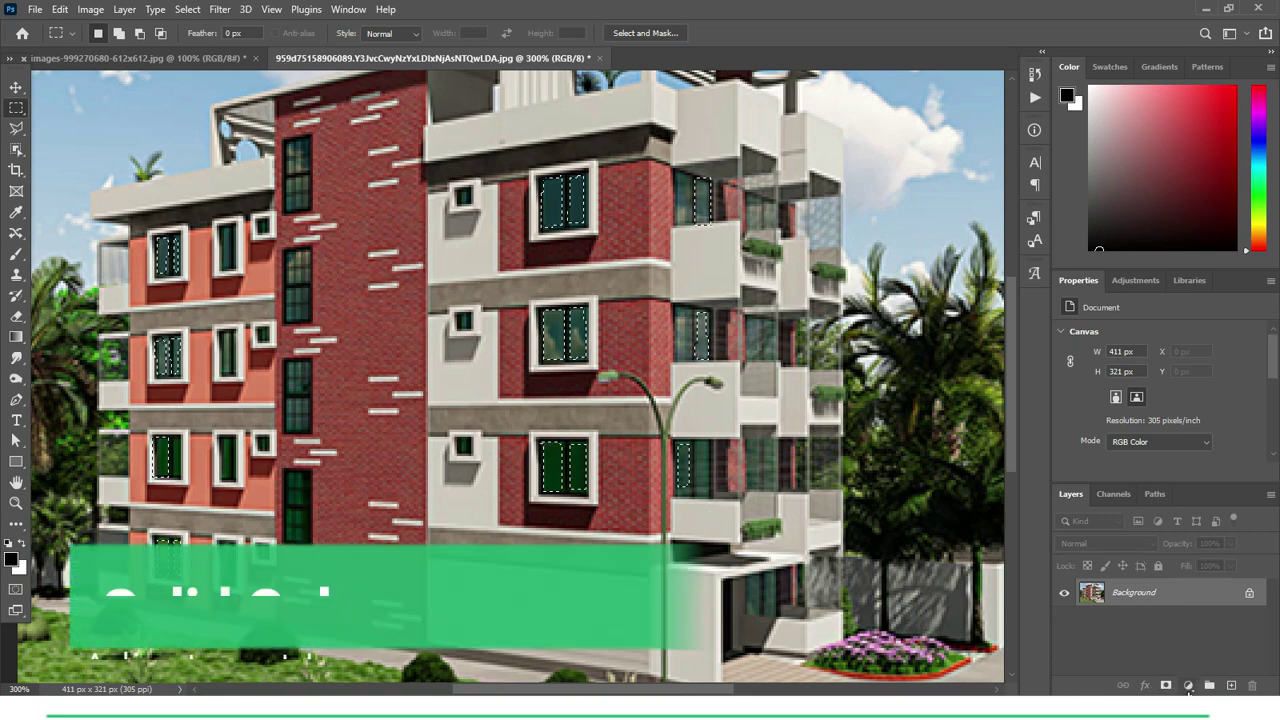
# Fill the selected windows with a pale yellow (dcd878) Solid Color fill layer.
pyautogui.click(1188, 686)
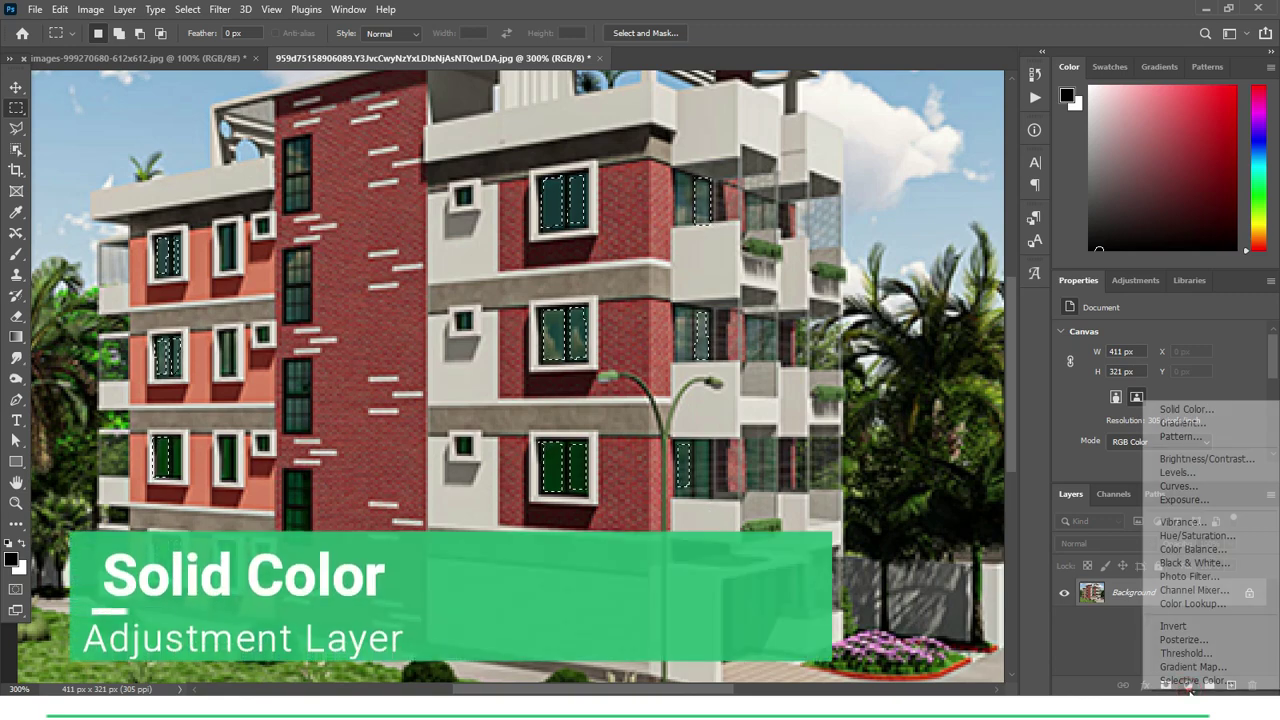
pyautogui.click(1200, 409)
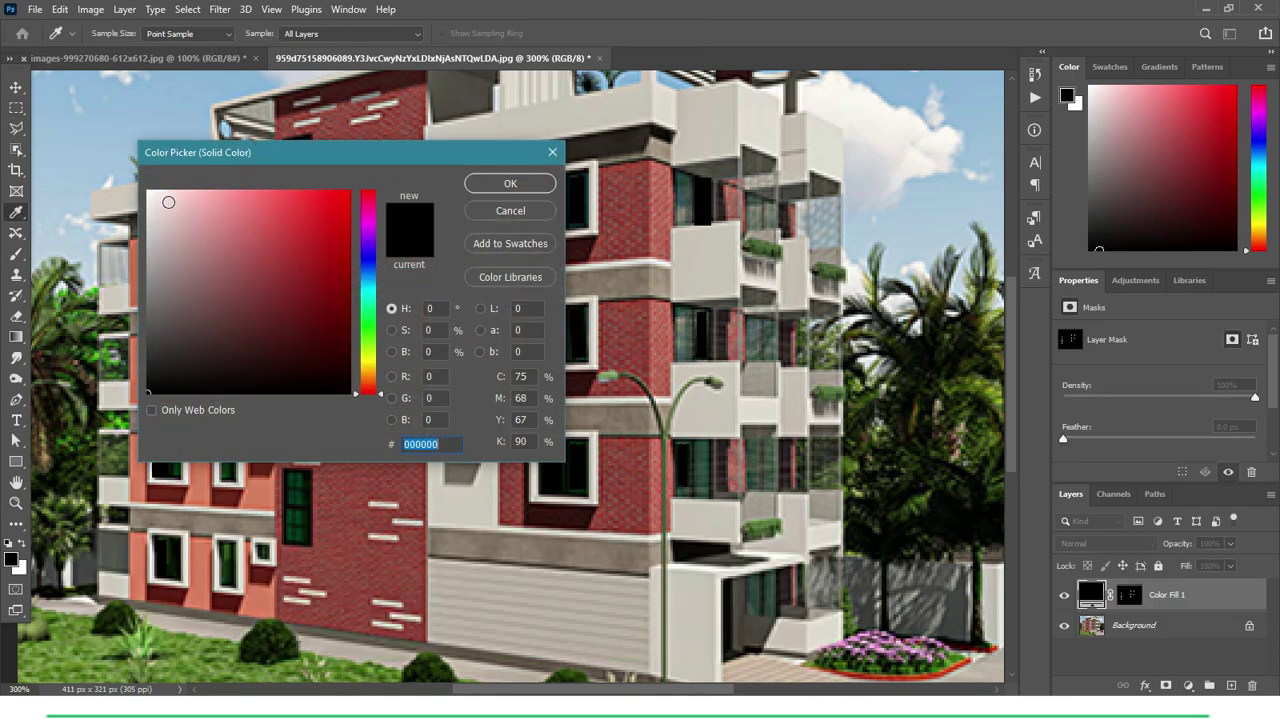
pyautogui.click(368, 349)
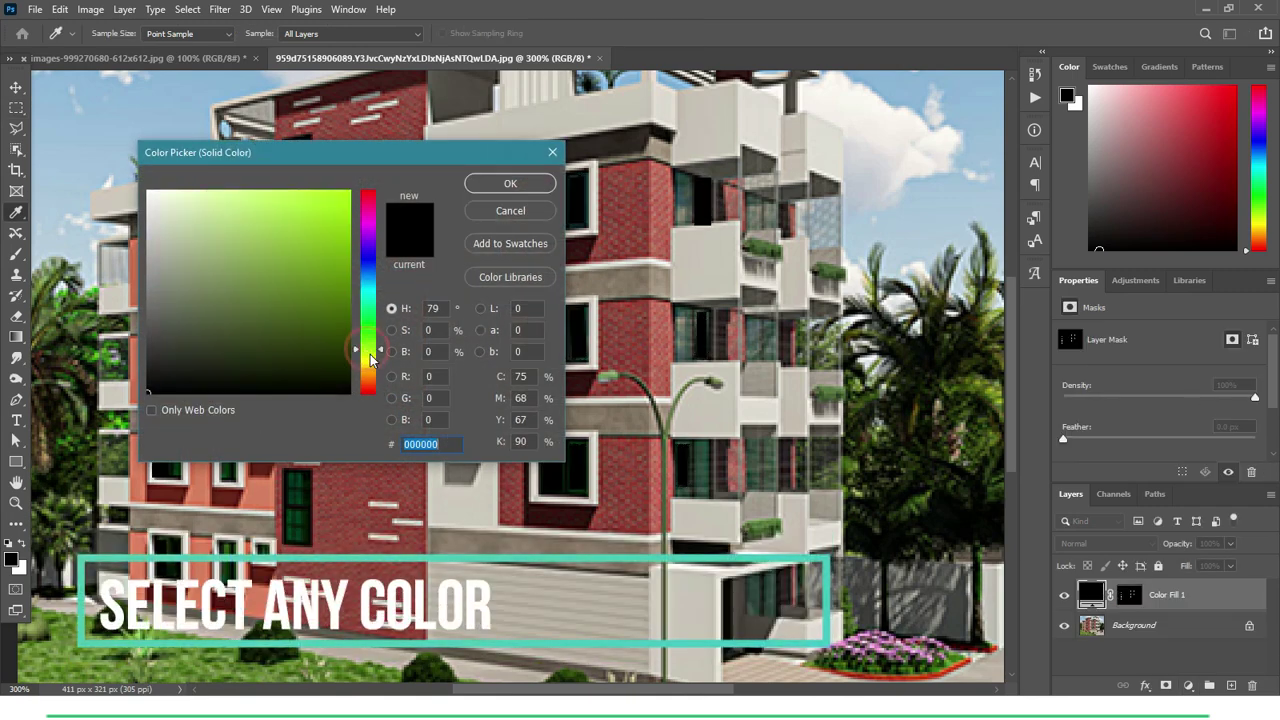
pyautogui.click(369, 360)
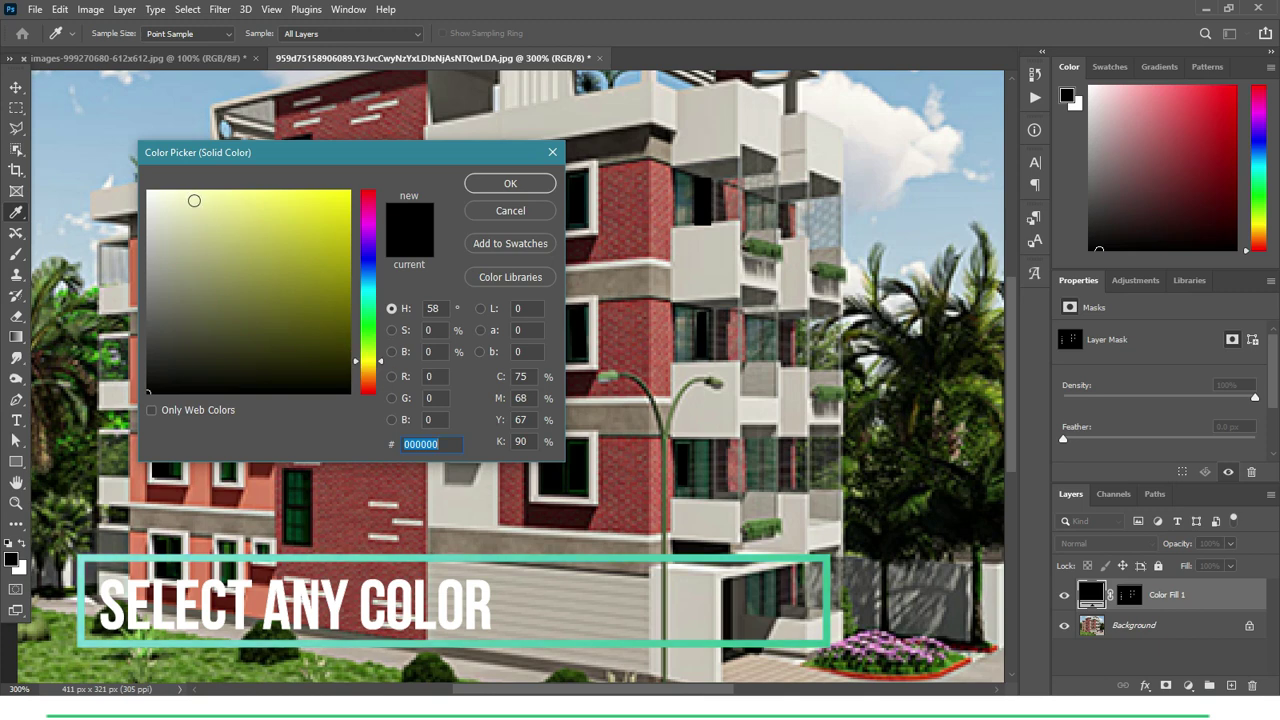
pyautogui.moveTo(194, 200); pyautogui.dragTo(214, 193)
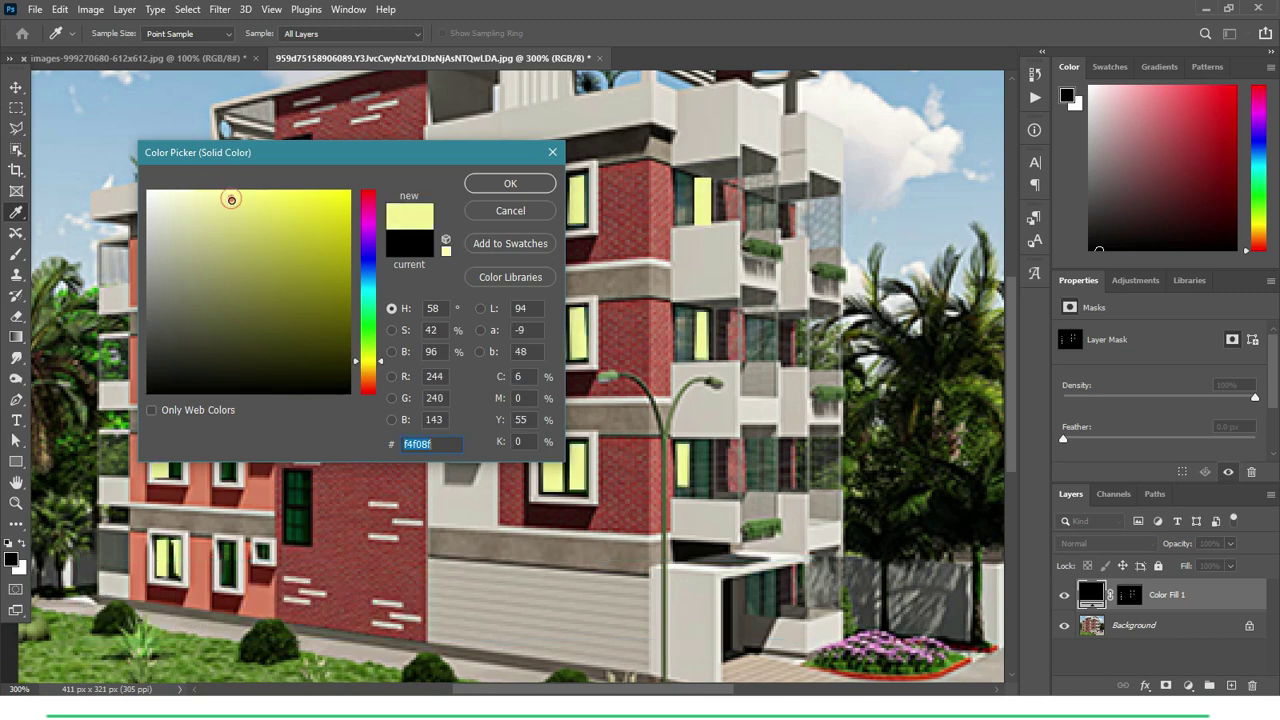
pyautogui.click(234, 212)
pyautogui.moveTo(234, 212); pyautogui.dragTo(239, 218)
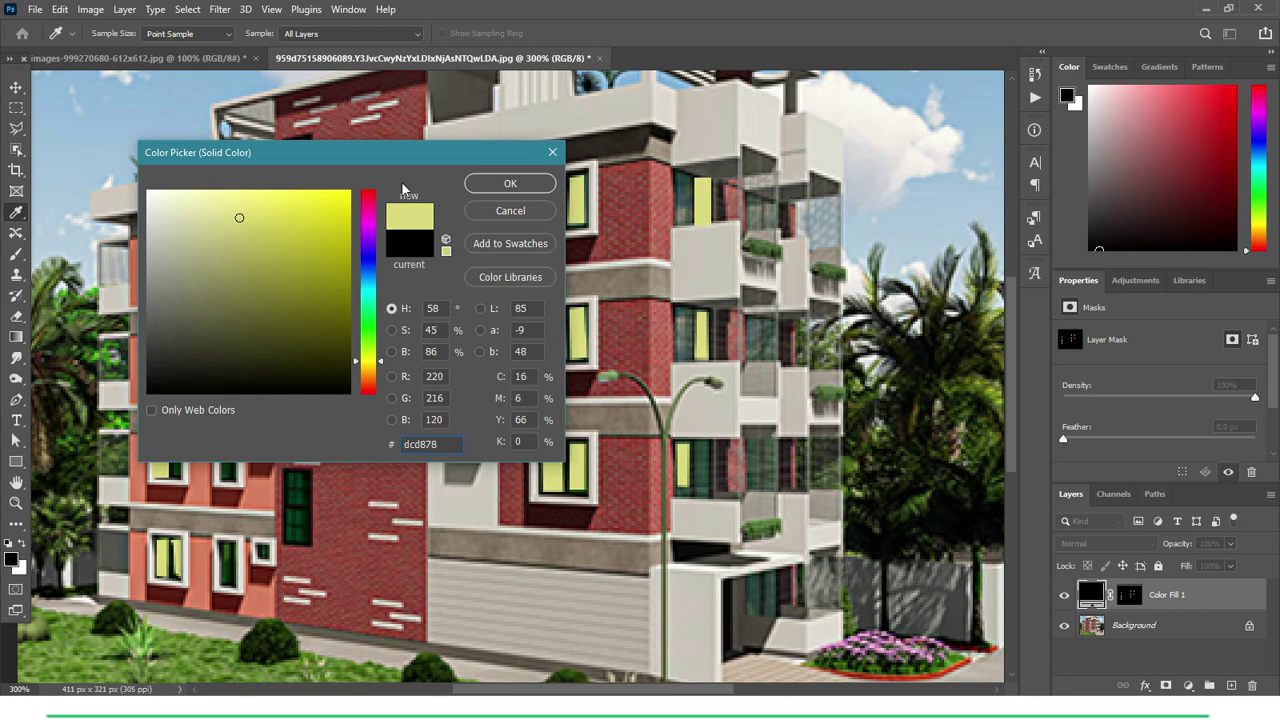
pyautogui.click(508, 183)
pyautogui.press('m')
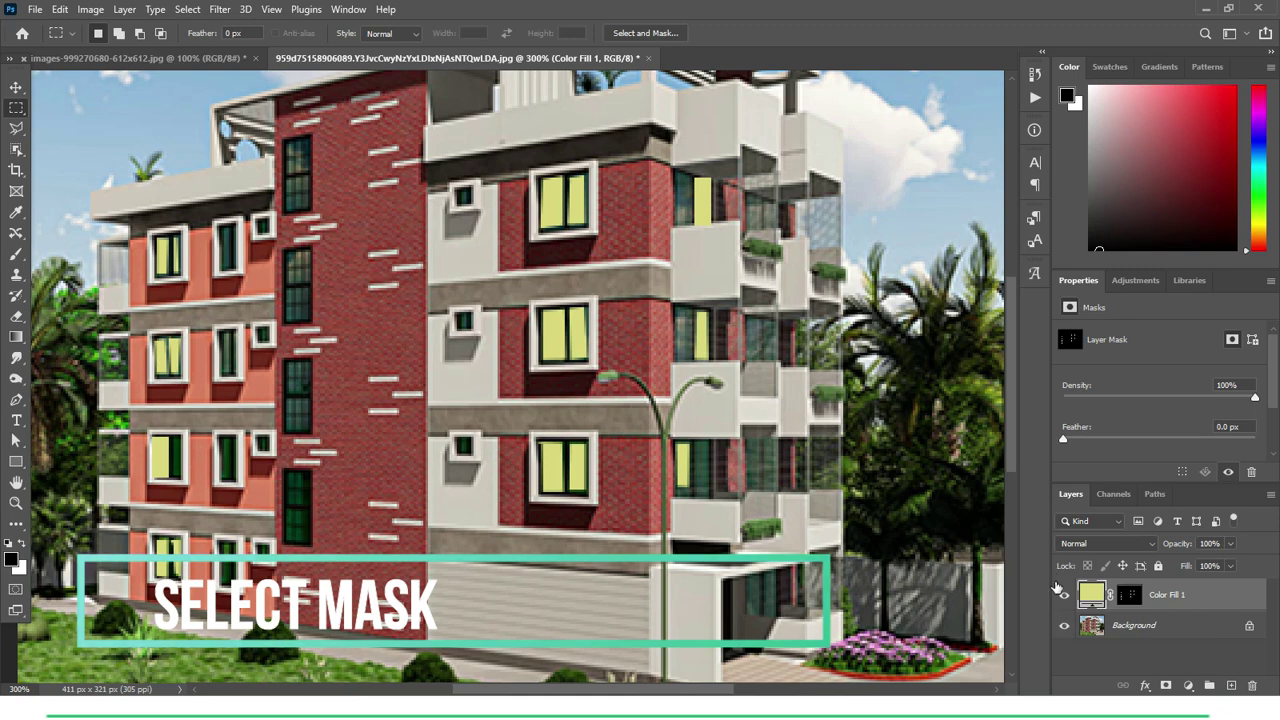
# Target the Color Fill 1 layer mask and set the foreground colour to white.
pyautogui.click(1129, 595)
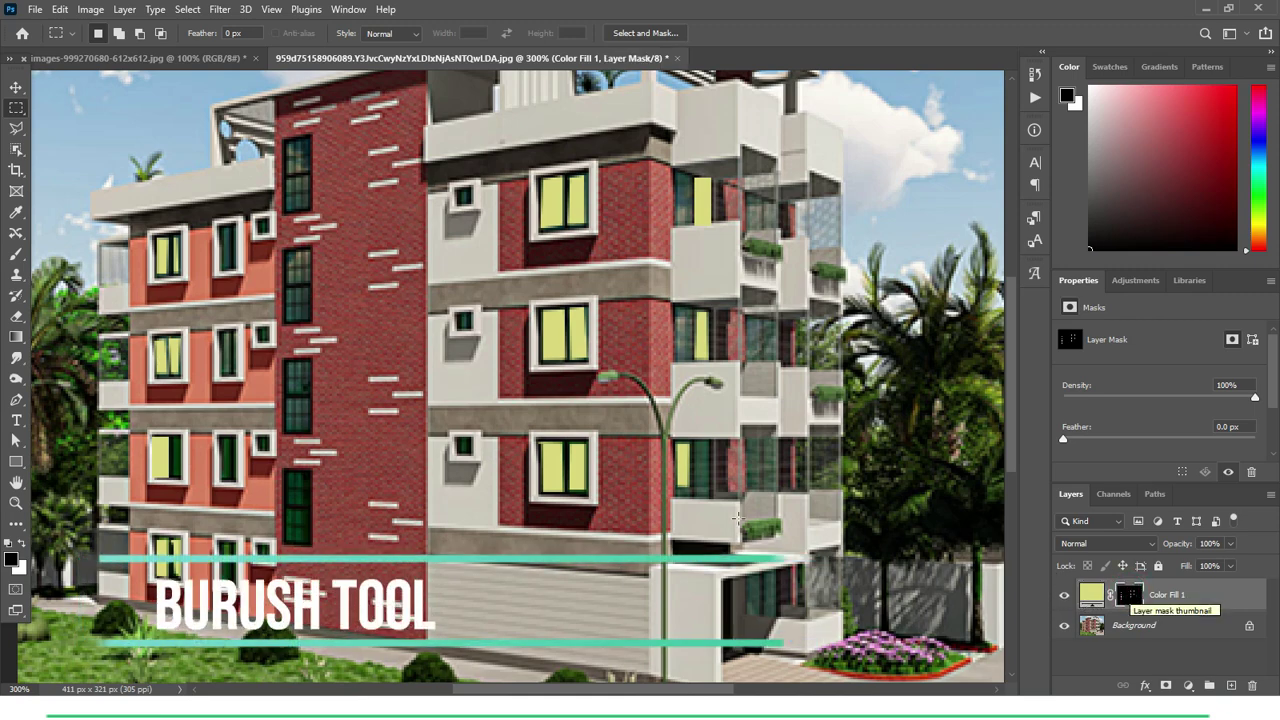
pyautogui.click(22, 542)
pyautogui.click(11, 557)
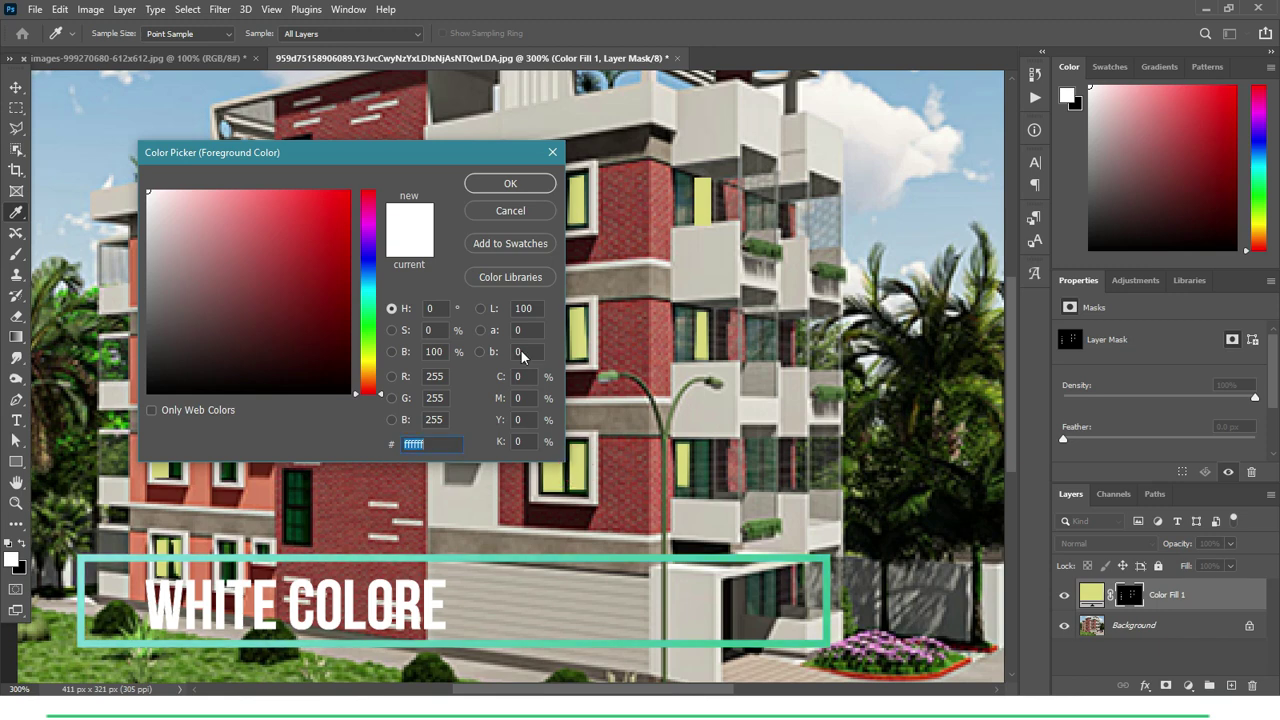
pyautogui.click(503, 187)
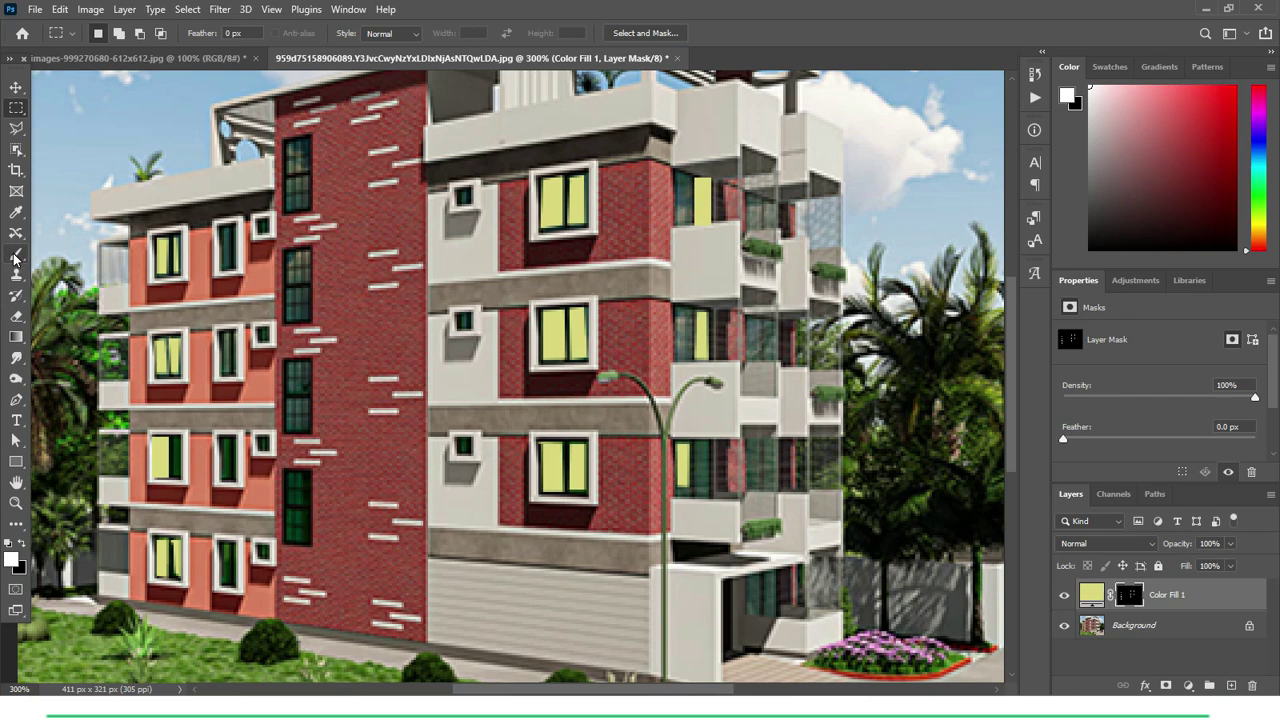
# Choose the Brush Tool with a soft round tip shrunk to about 9 px.
pyautogui.click(15, 255)
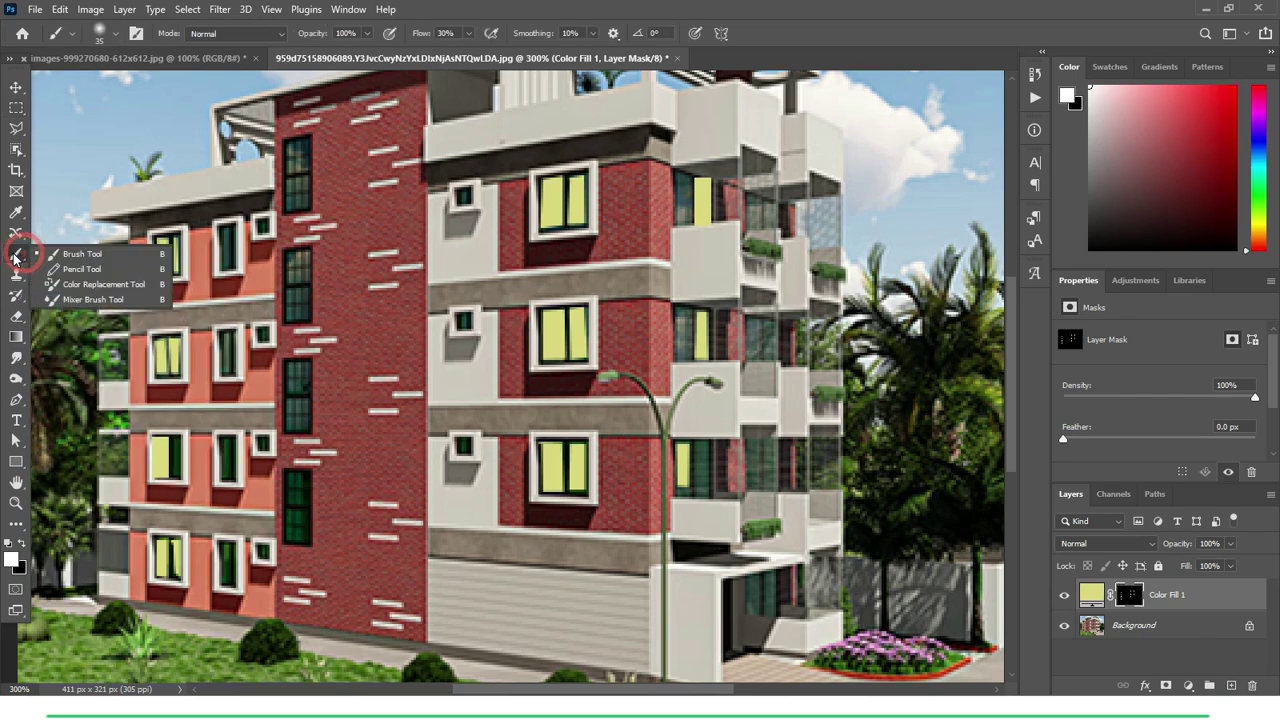
pyautogui.click(66, 254)
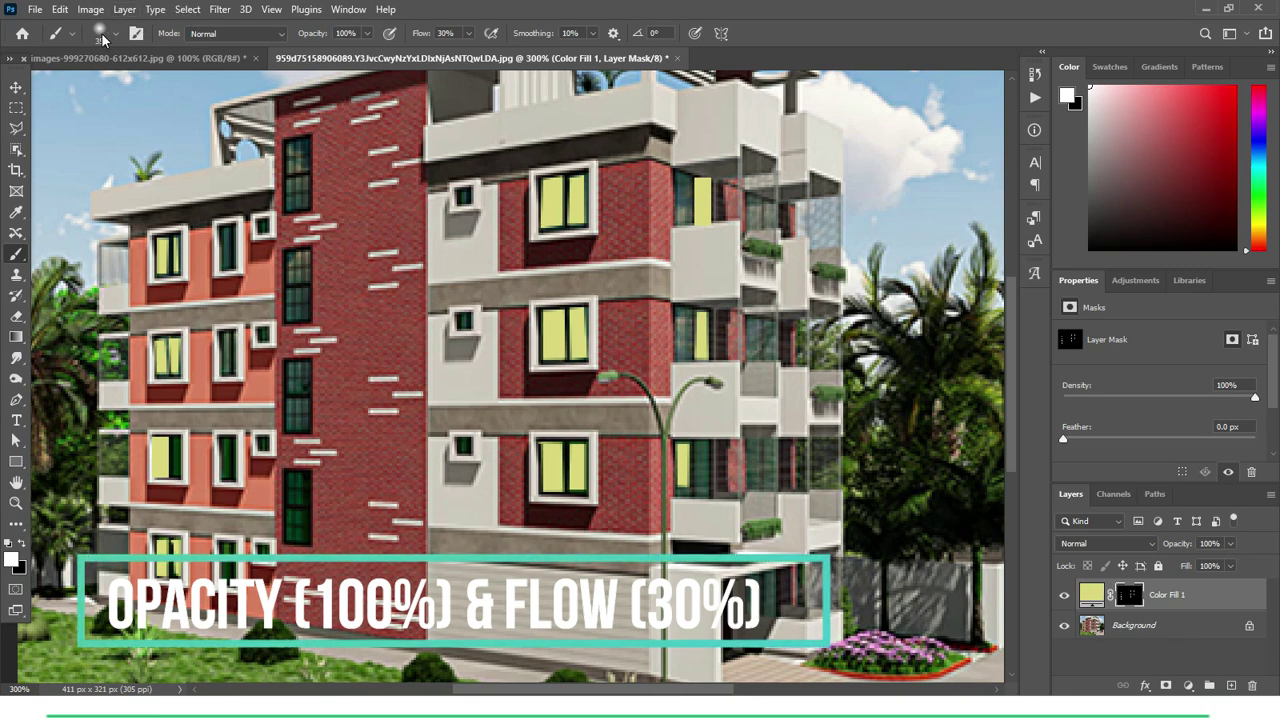
pyautogui.click(103, 37)
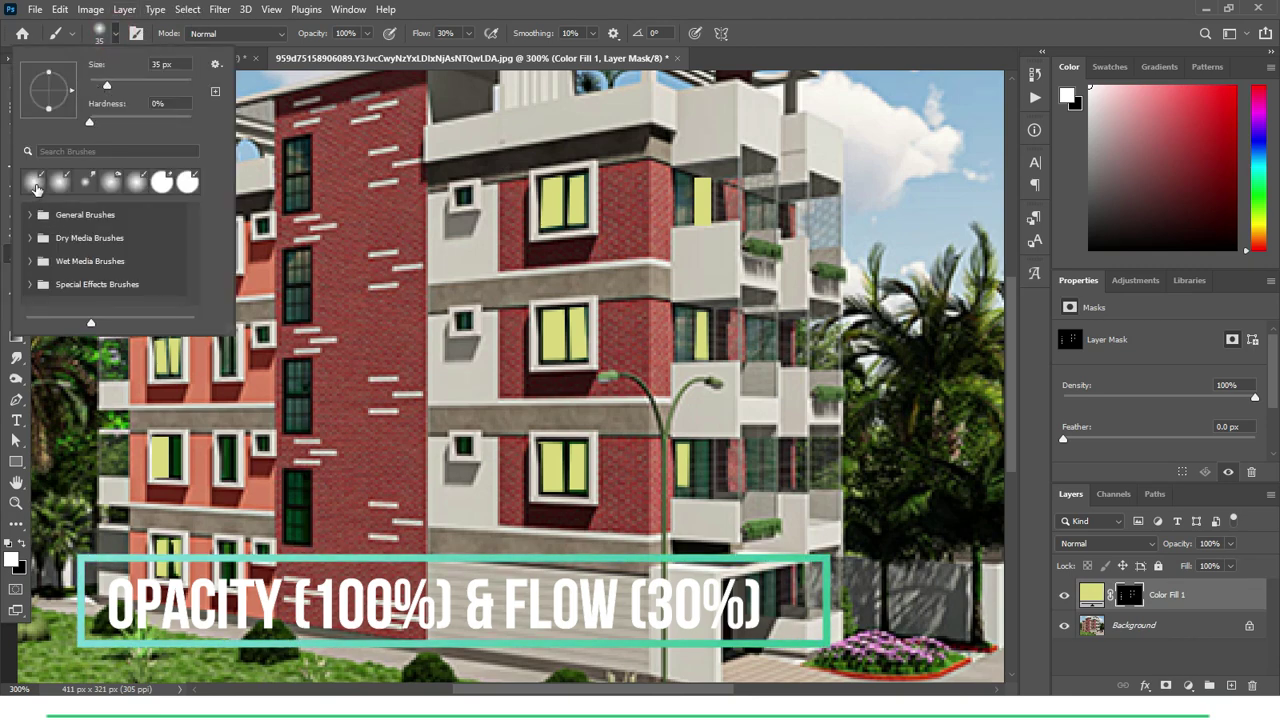
pyautogui.click(36, 186)
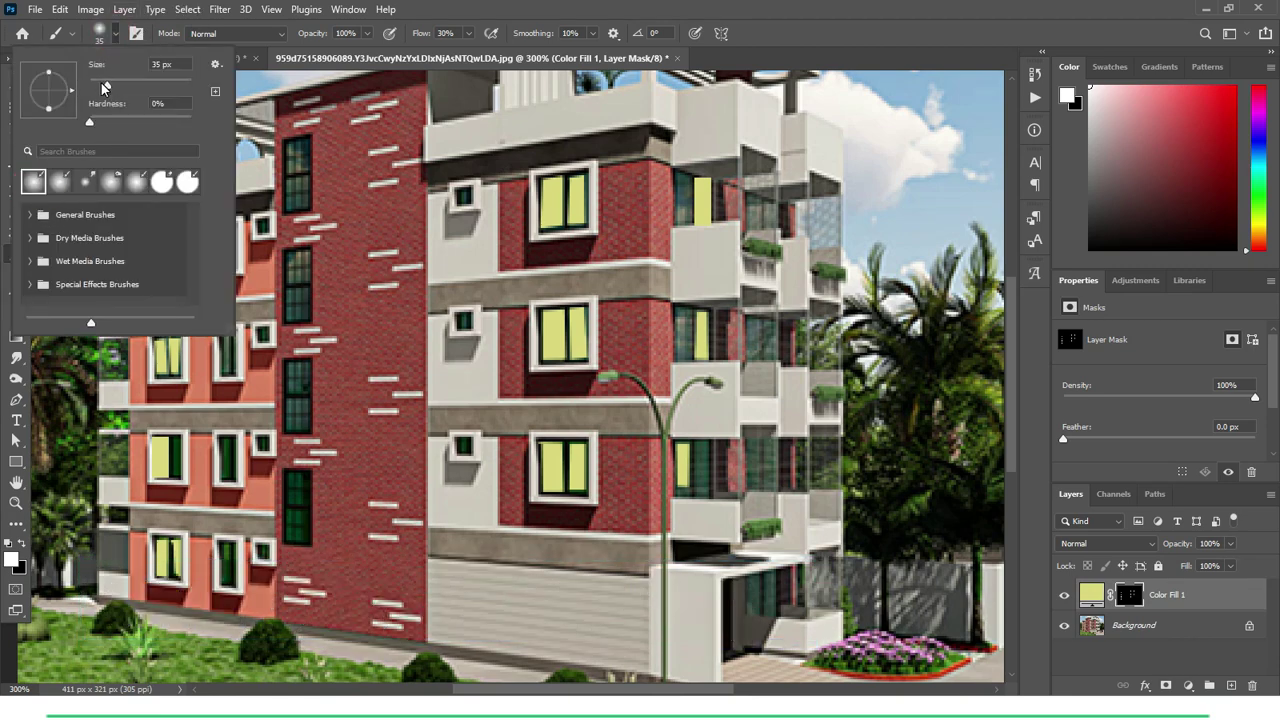
pyautogui.moveTo(104, 86); pyautogui.dragTo(100, 86)
pyautogui.moveTo(94, 88); pyautogui.dragTo(93, 86)
# Paint white on the mask over the brick-column and left-wing windows, using a 20 px brush.
pyautogui.click(552, 186)
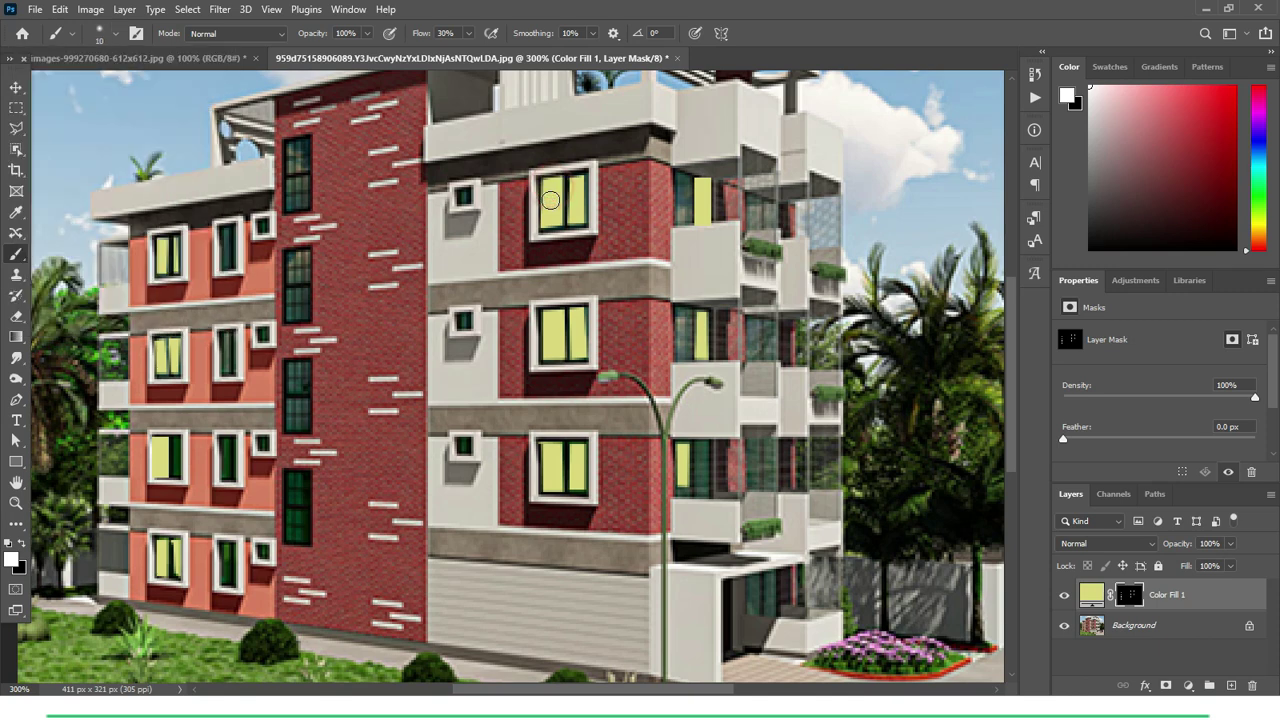
pyautogui.moveTo(551, 186)
pyautogui.mouseDown()
pyautogui.moveTo(550, 218)
pyautogui.moveTo(553, 188)
pyautogui.moveTo(577, 210)
pyautogui.mouseUp()
pyautogui.press(']')
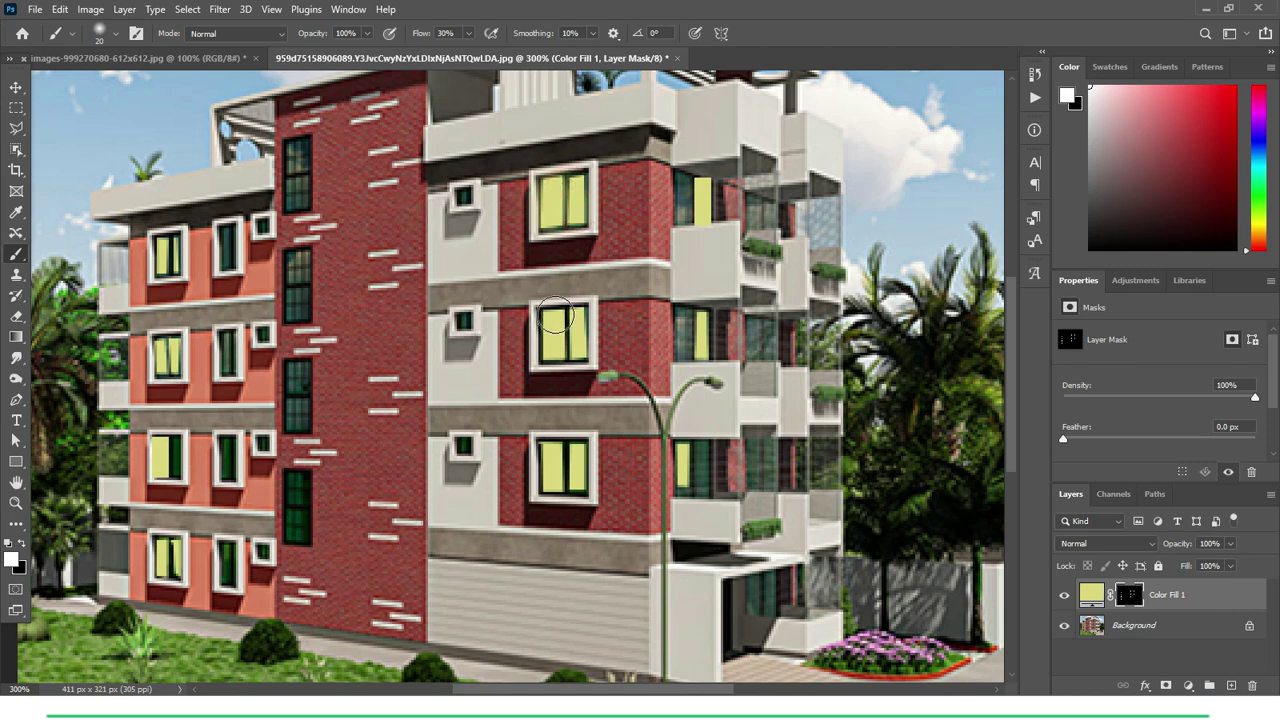
pyautogui.moveTo(556, 318); pyautogui.dragTo(578, 347)
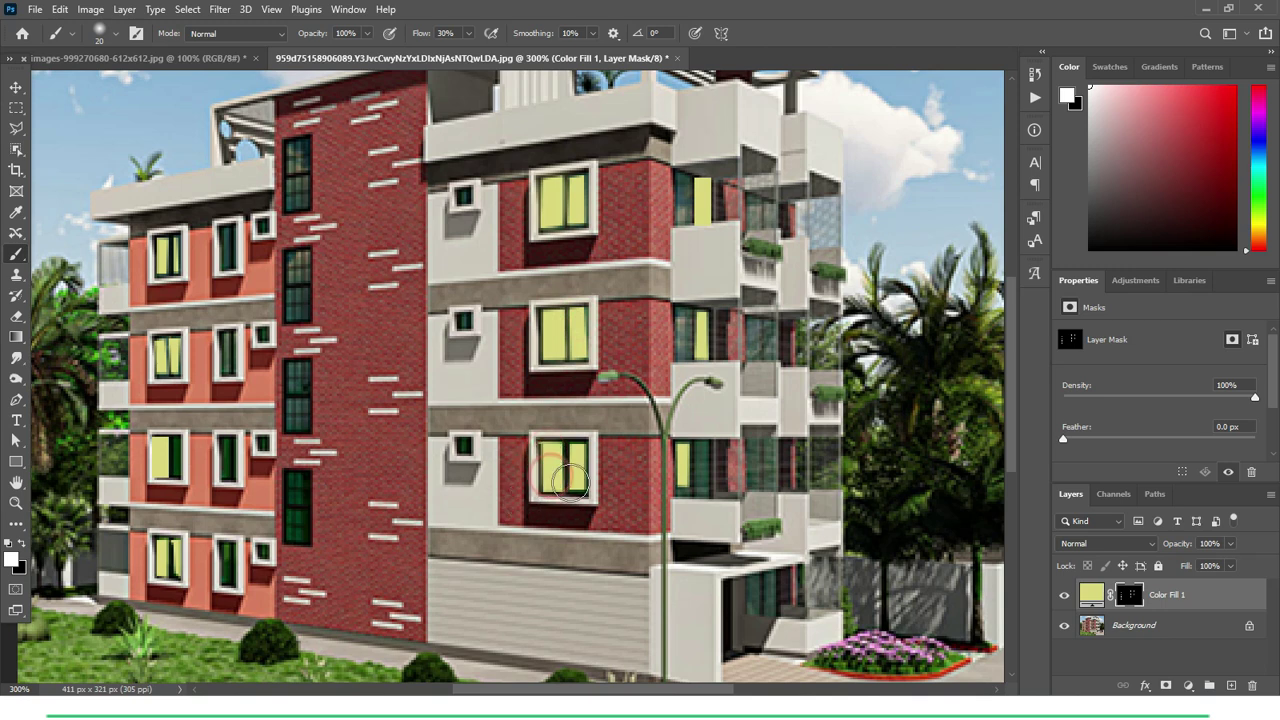
pyautogui.moveTo(567, 481); pyautogui.dragTo(575, 455)
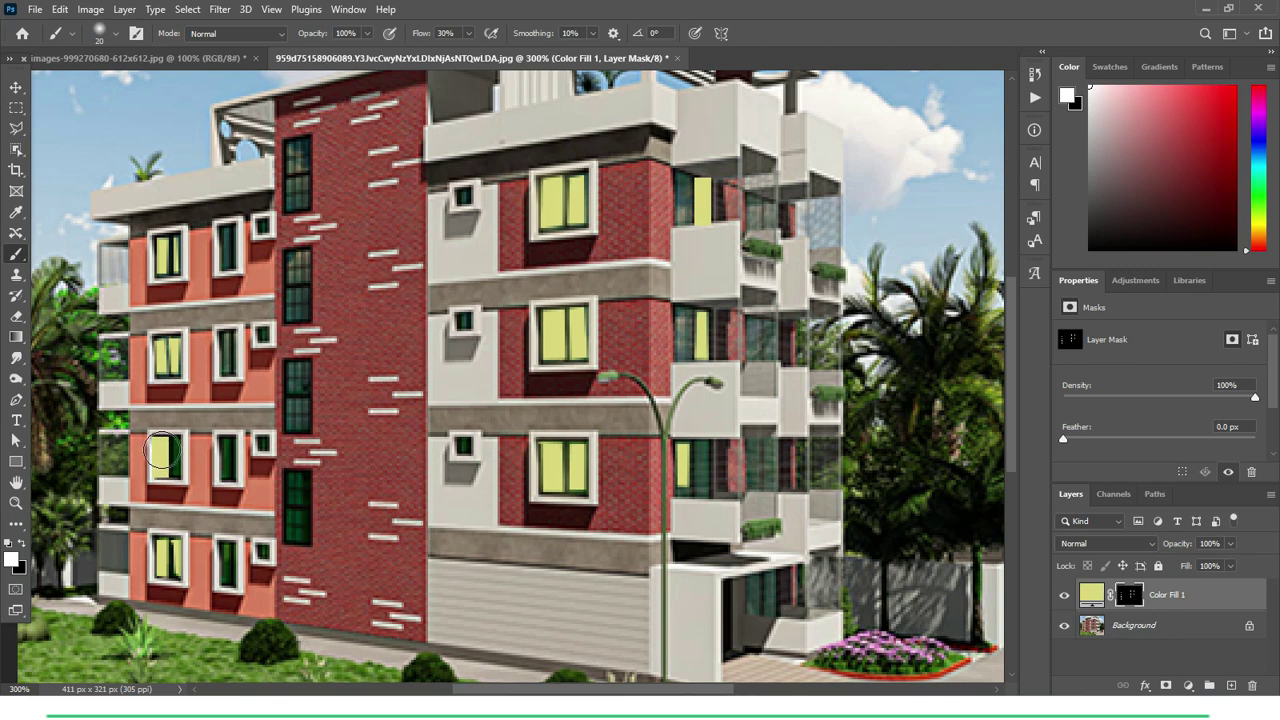
pyautogui.moveTo(160, 452); pyautogui.dragTo(166, 574)
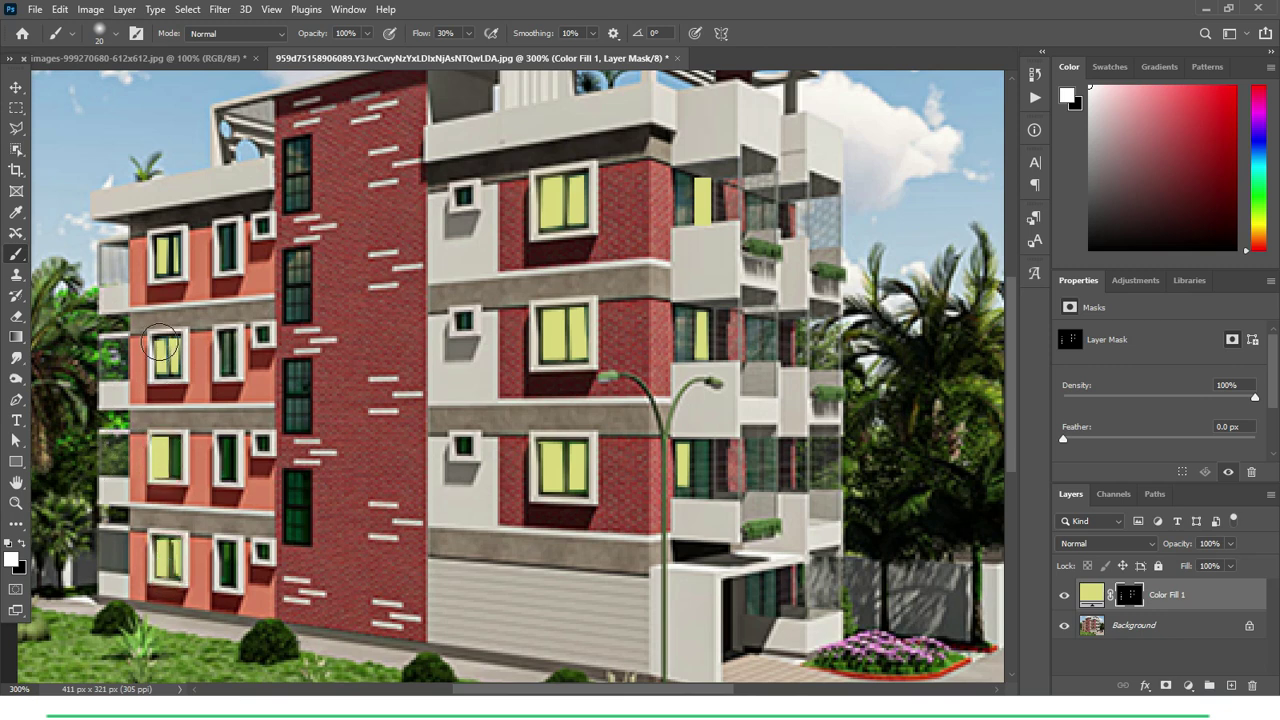
pyautogui.moveTo(160, 344); pyautogui.dragTo(164, 316)
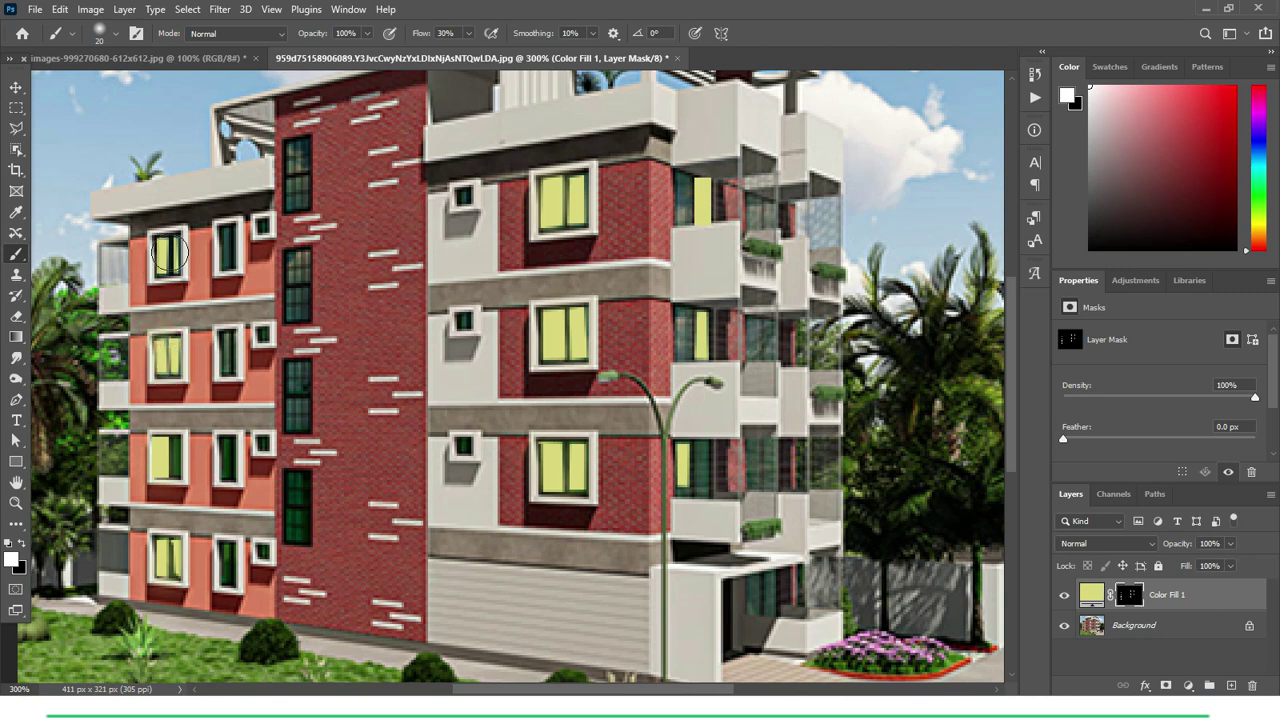
pyautogui.moveTo(166, 246); pyautogui.dragTo(170, 268)
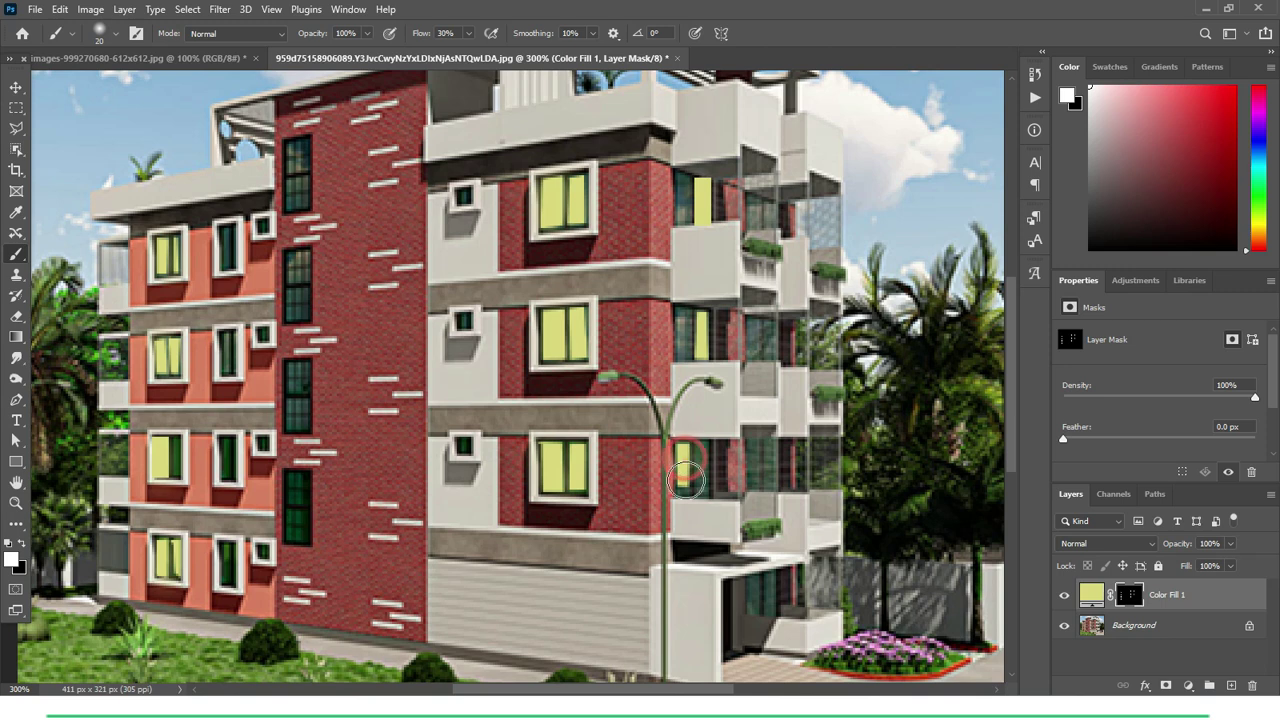
# Paint white over the three windows beside the lamp post and balconies.
pyautogui.moveTo(683, 460); pyautogui.dragTo(688, 476)
pyautogui.moveTo(697, 338); pyautogui.dragTo(705, 345)
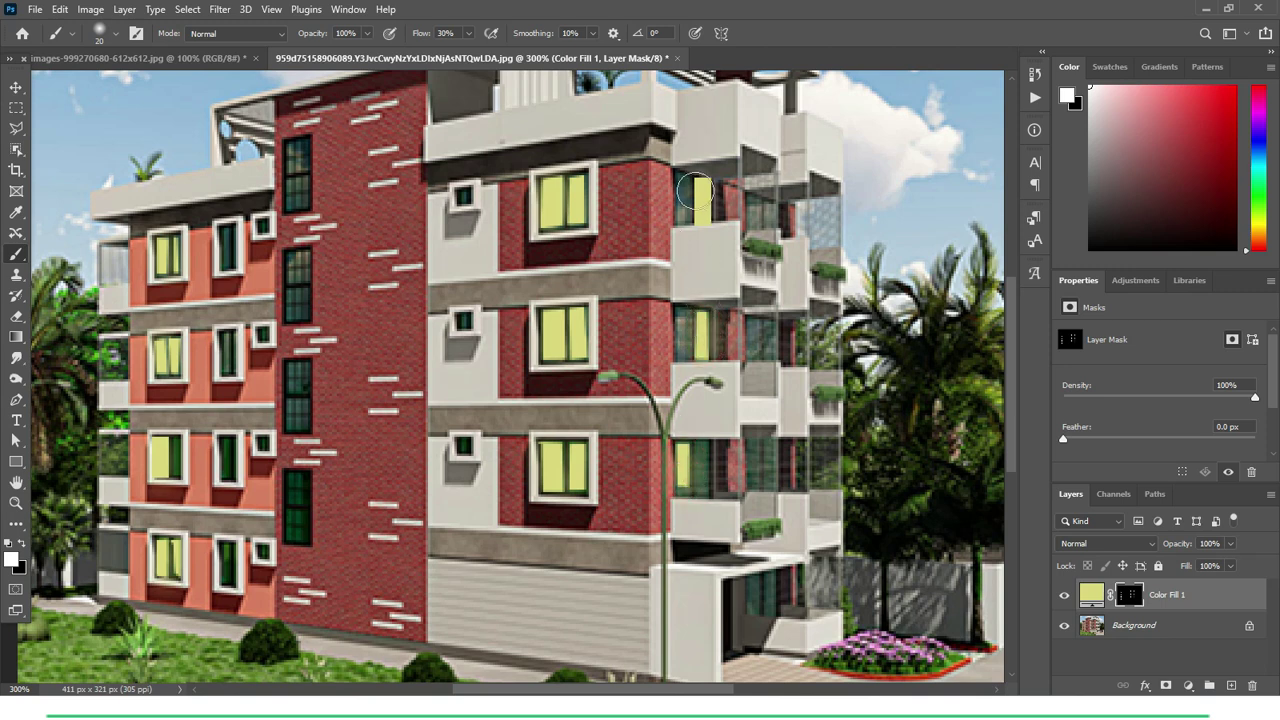
pyautogui.moveTo(701, 190); pyautogui.dragTo(701, 205)
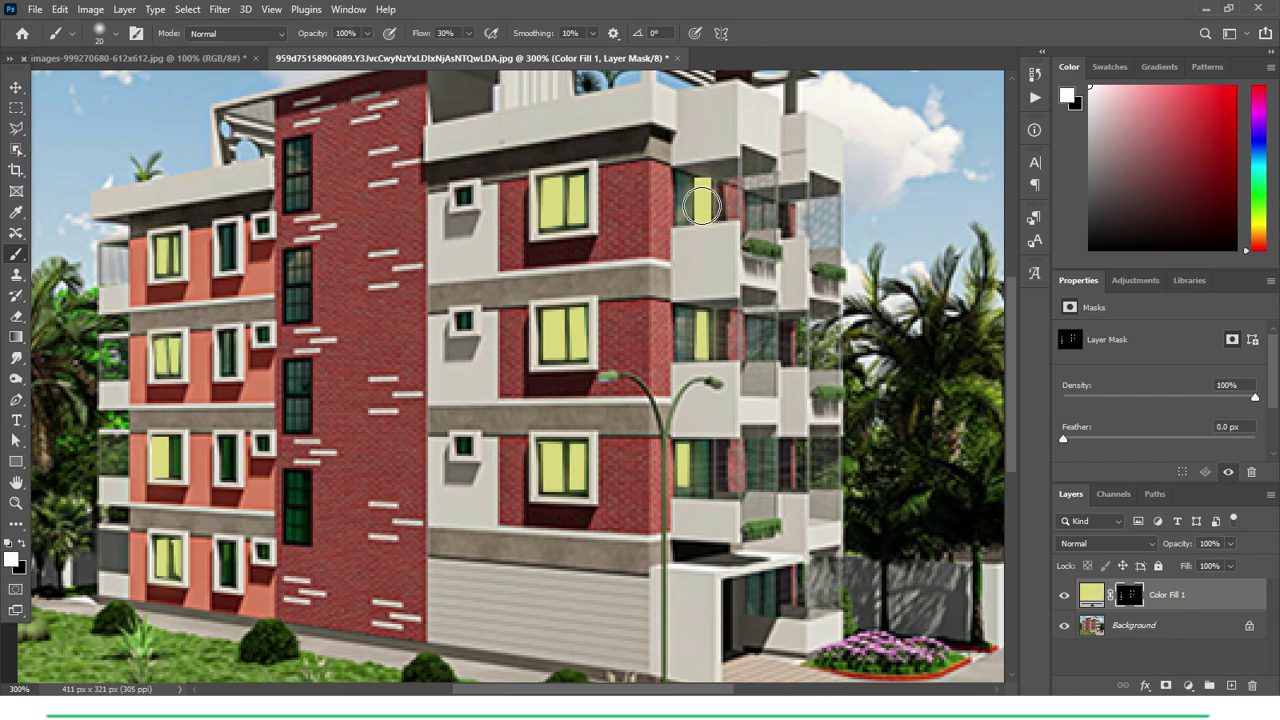
pyautogui.hotkey('ctrl', '+')
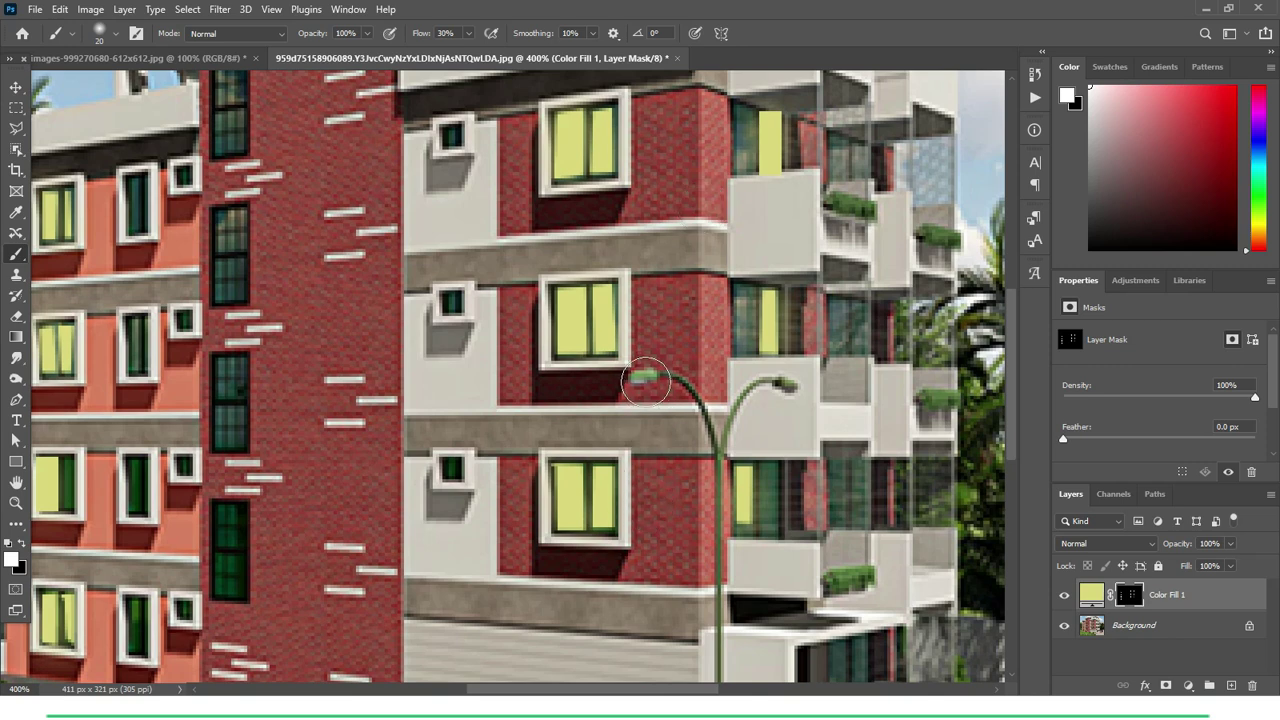
# Paint soft yellow glow on the Color Fill 1 mask around the lamp head and down its pole.
pyautogui.moveTo(643, 386); pyautogui.dragTo(648, 394)
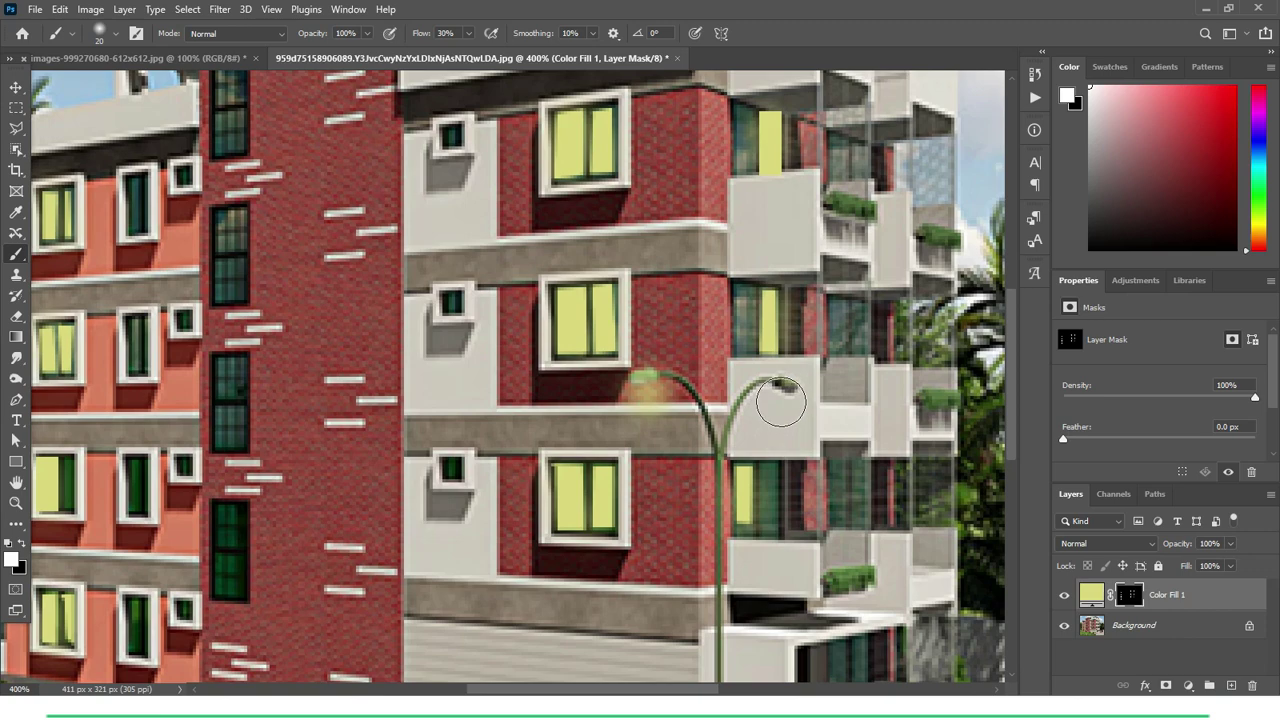
pyautogui.moveTo(780, 401); pyautogui.dragTo(778, 414)
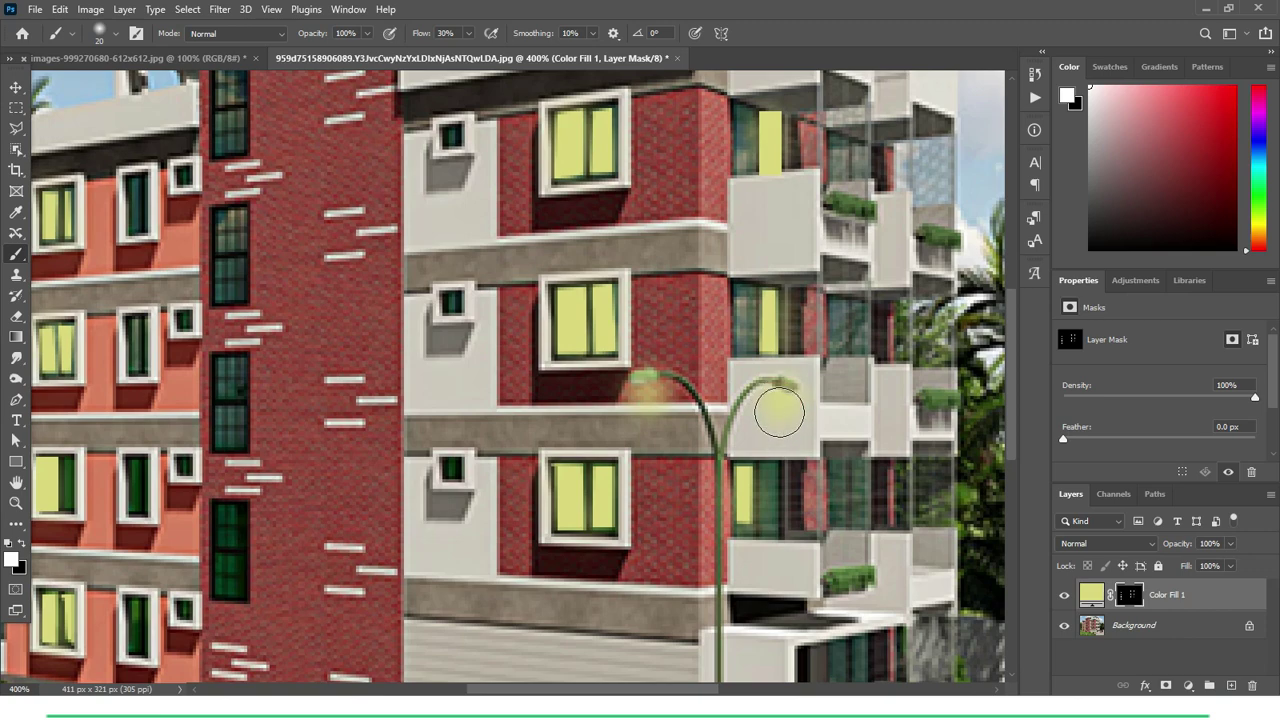
pyautogui.hotkey('ctrl', '-')
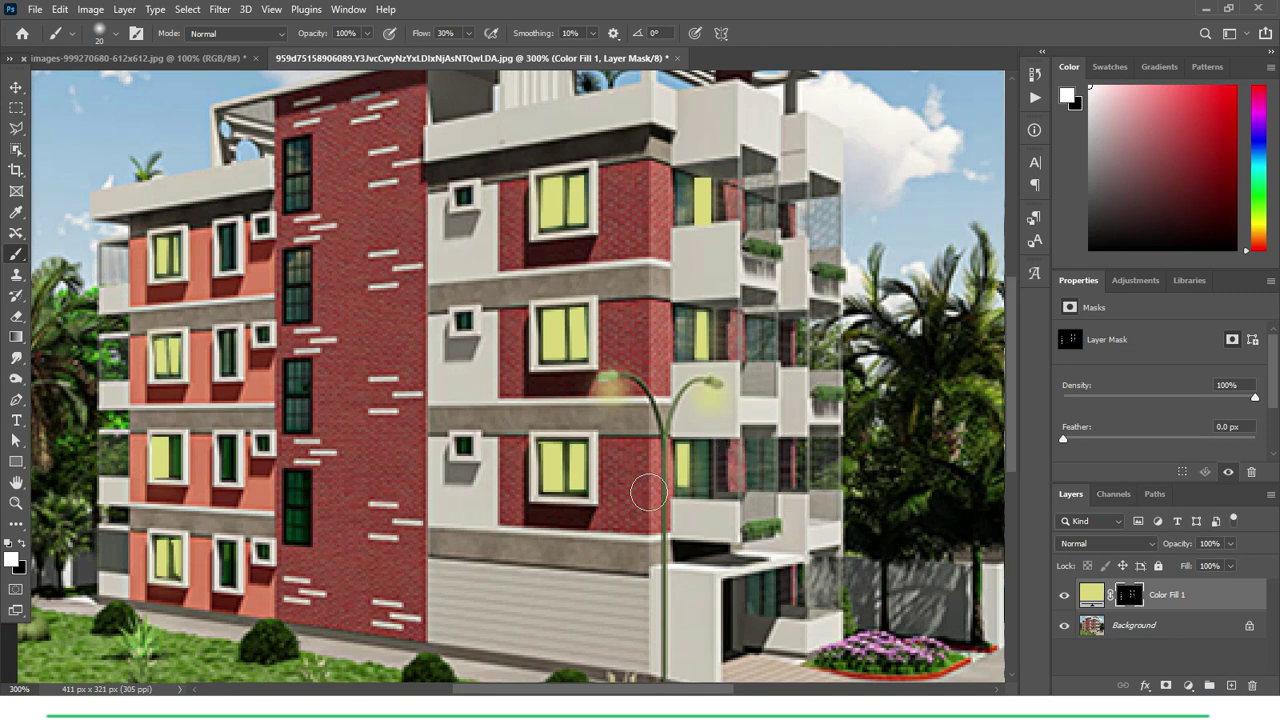
pyautogui.moveTo(660, 425); pyautogui.dragTo(643, 535)
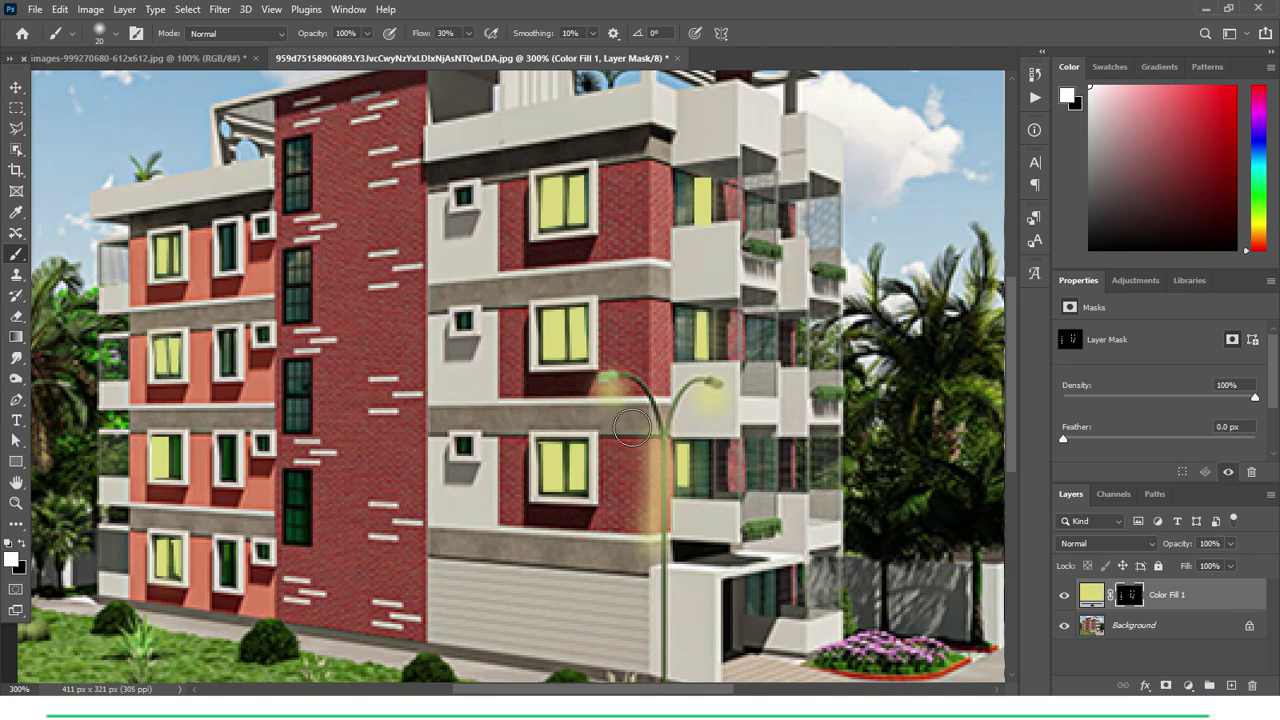
pyautogui.moveTo(631, 428); pyautogui.dragTo(658, 594)
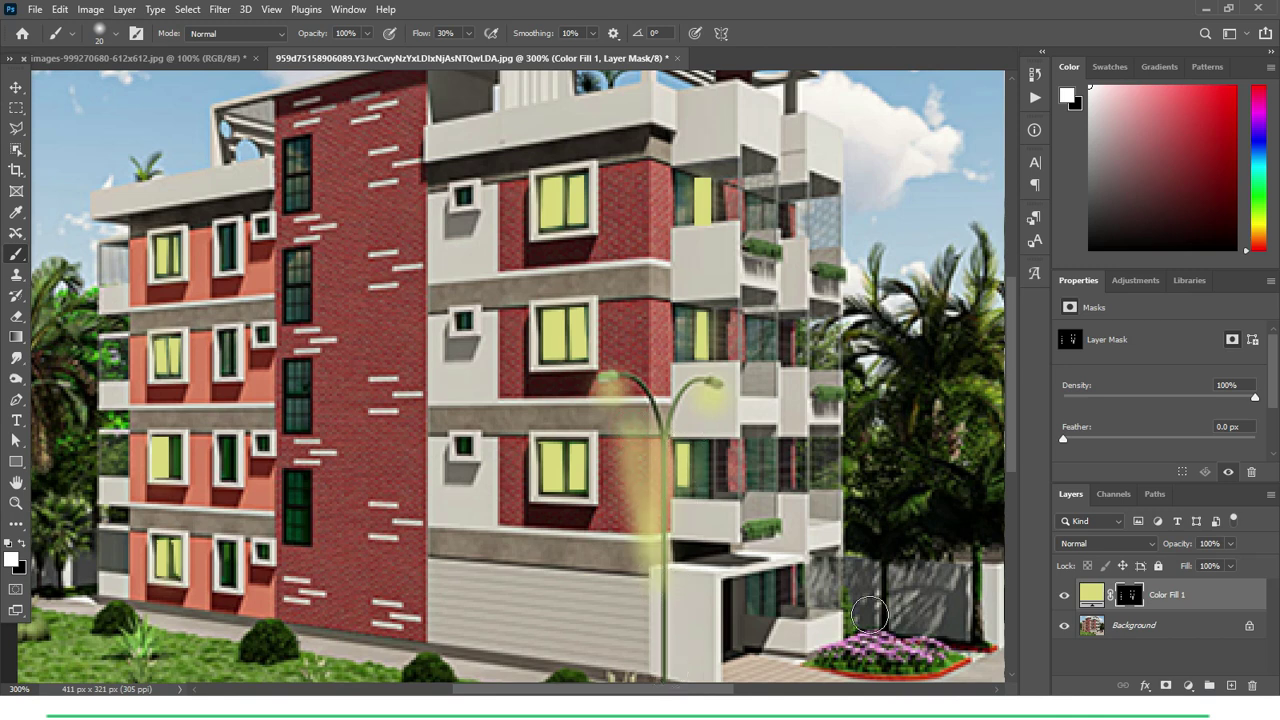
# Add a soft yellow glow on the ground at the street lamp's base.
pyautogui.click(1158, 630)
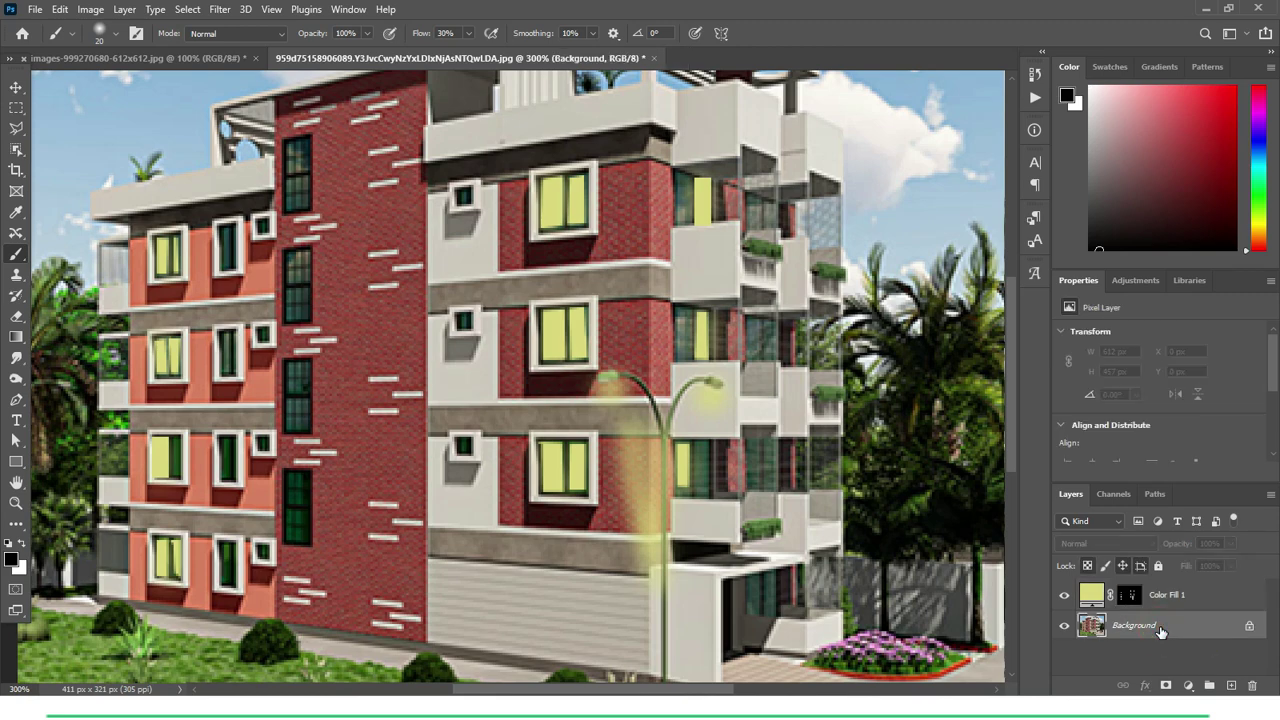
pyautogui.hotkey('ctrl', '-')
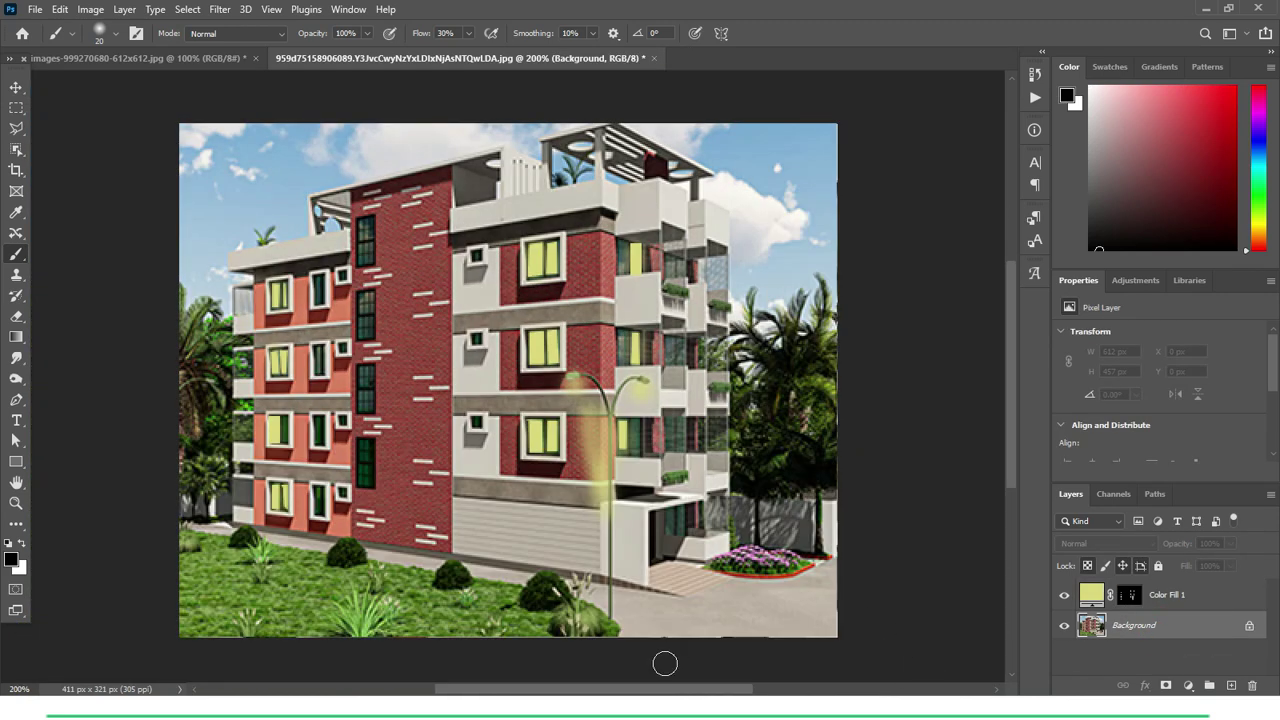
pyautogui.hotkey('alt', ']')
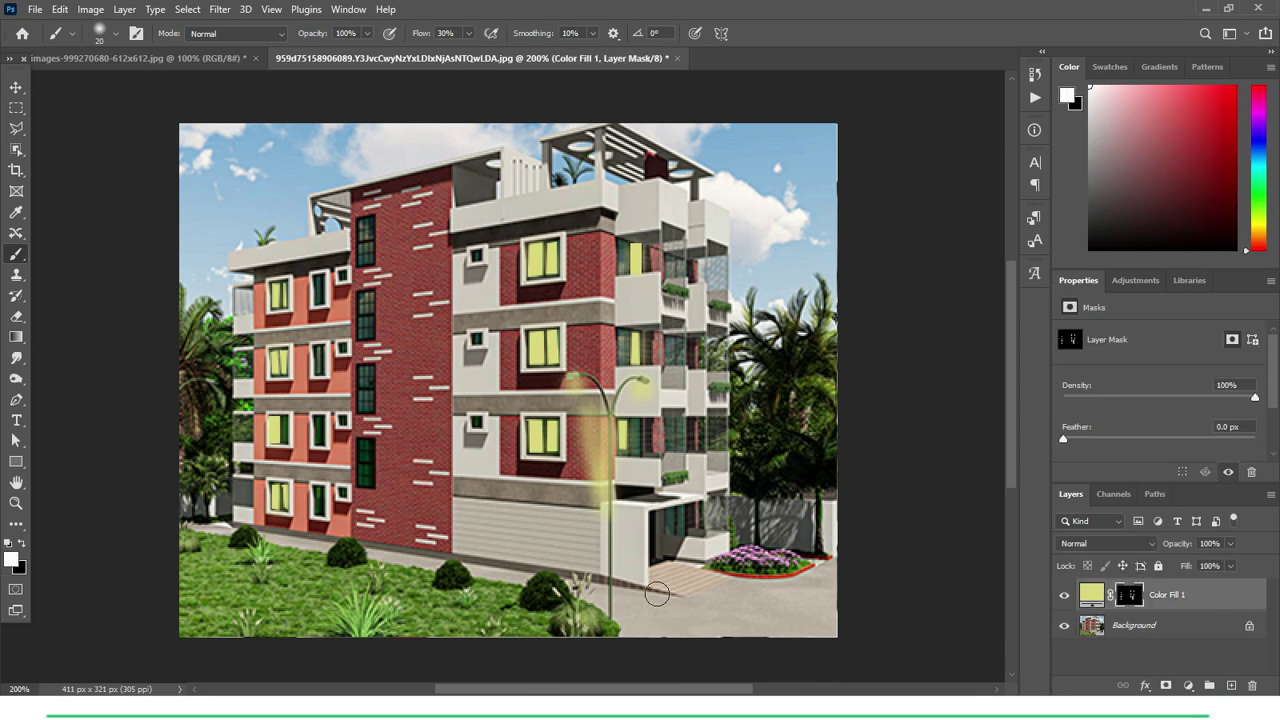
pyautogui.moveTo(619, 596)
pyautogui.mouseDown()
pyautogui.moveTo(677, 605)
pyautogui.moveTo(622, 597)
pyautogui.mouseUp()
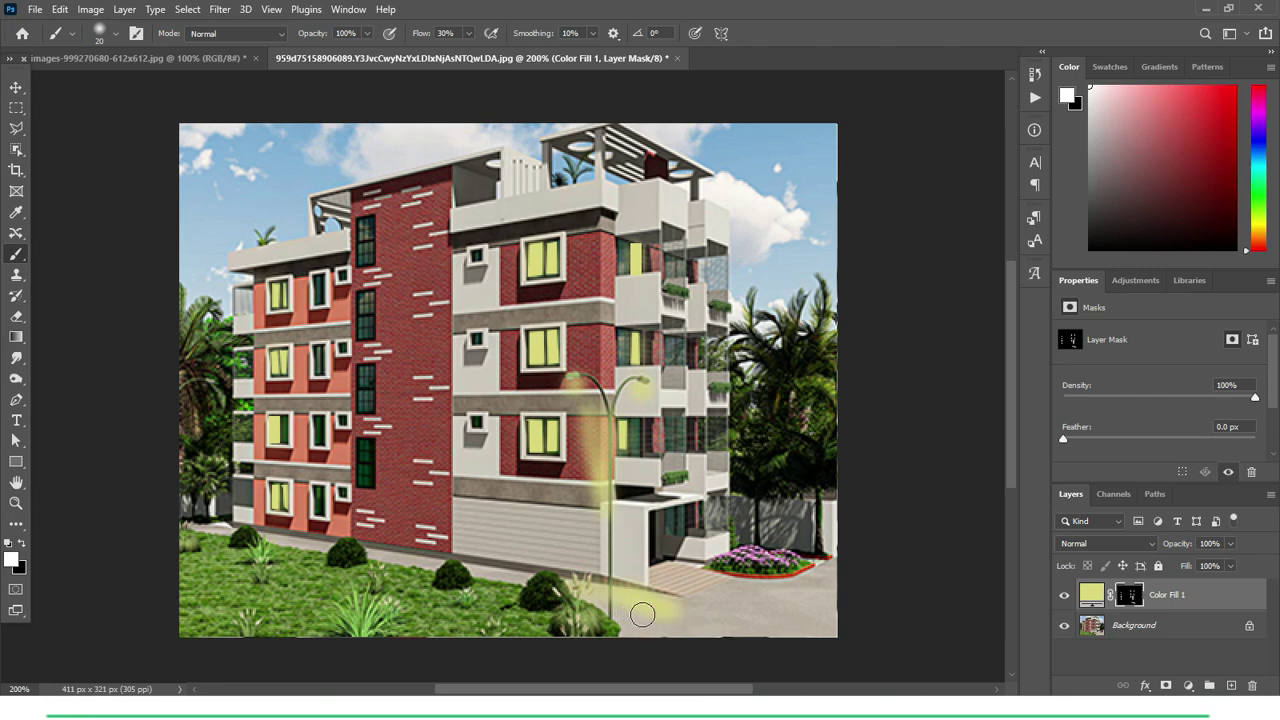
pyautogui.moveTo(643, 608); pyautogui.dragTo(723, 608)
pyautogui.moveTo(643, 588); pyautogui.dragTo(701, 594)
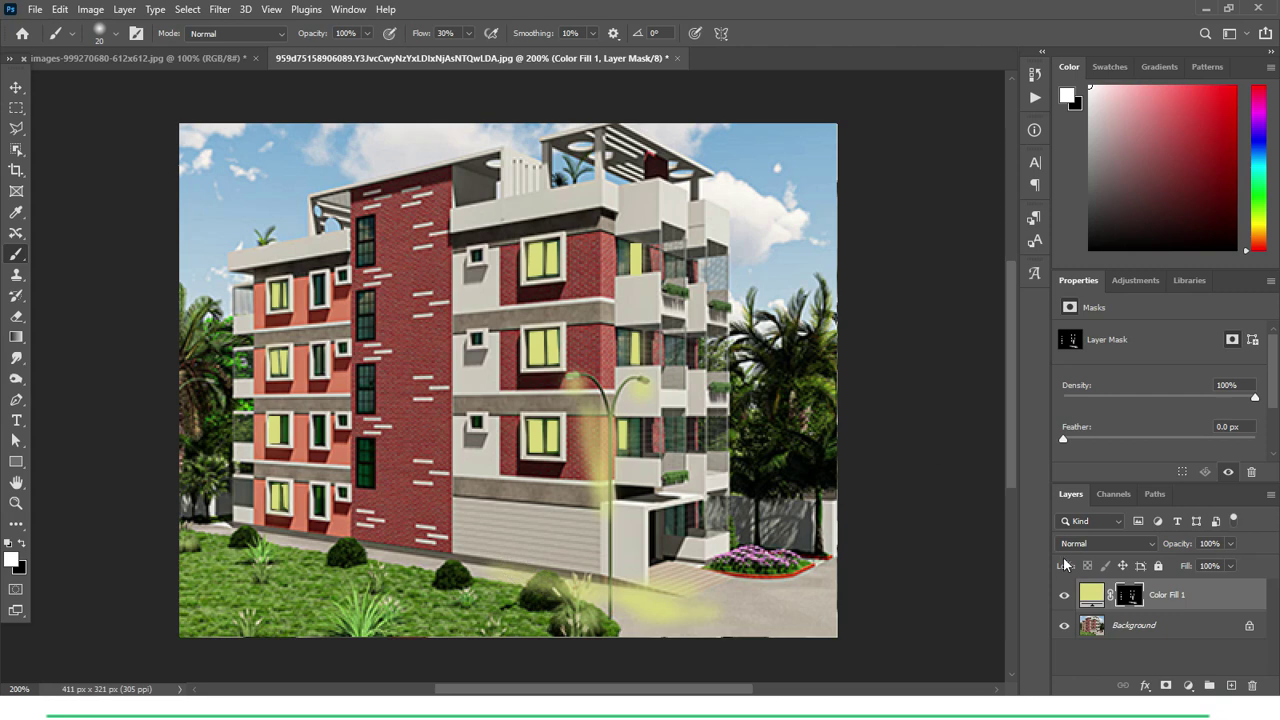
# Add a Color Lookup 1 layer above Background using the Moonlight.3DL LUT for a night look.
pyautogui.click(1136, 628)
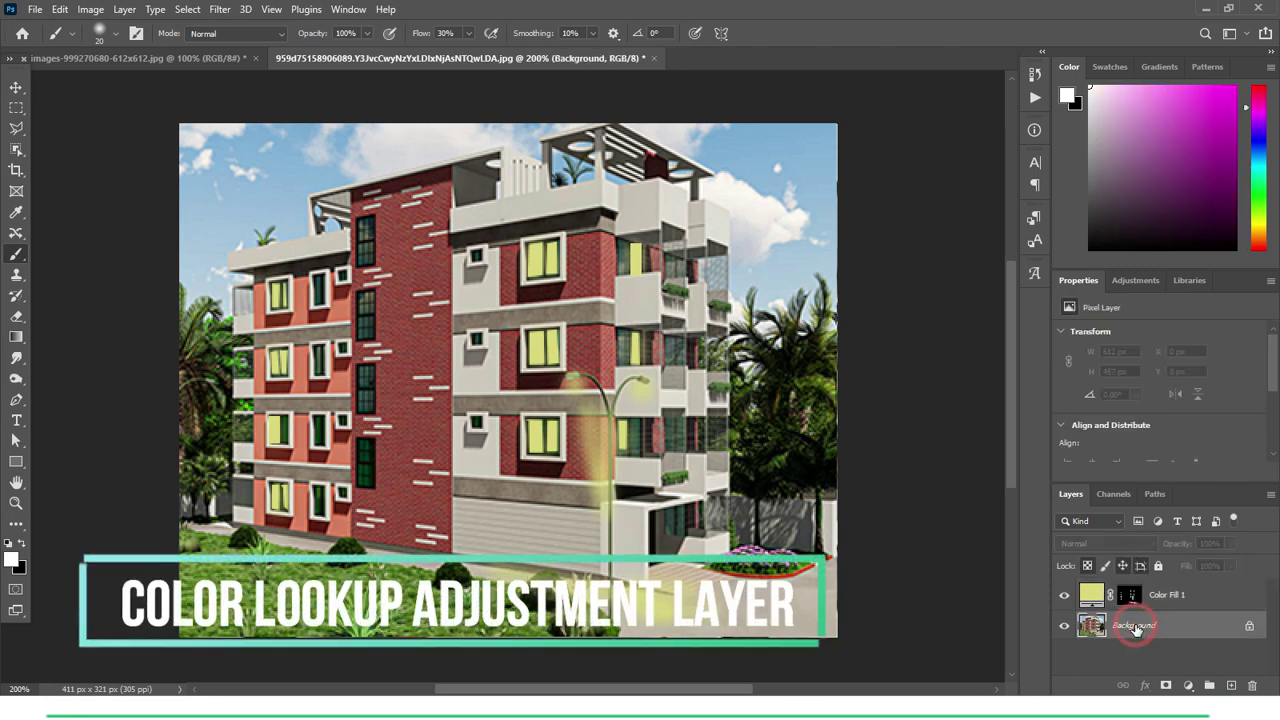
pyautogui.click(1189, 686)
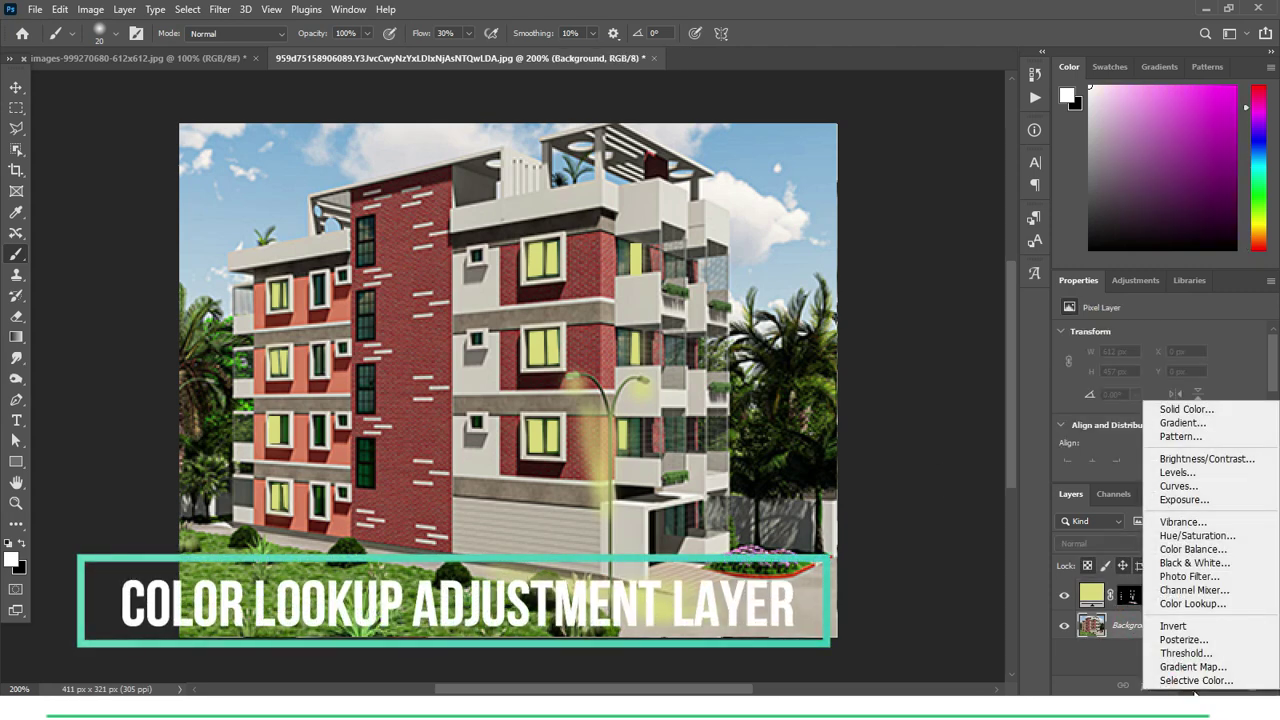
pyautogui.click(1190, 604)
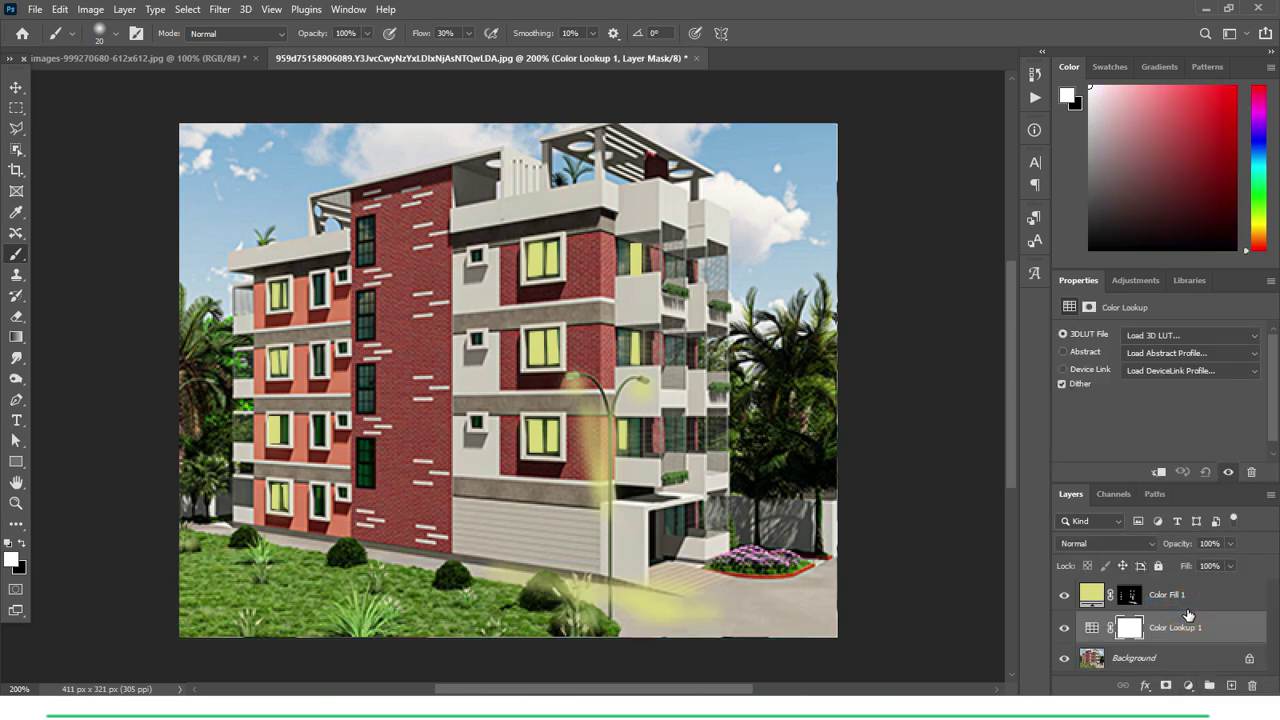
pyautogui.hotkey('alt', '[')
pyautogui.click(1168, 630)
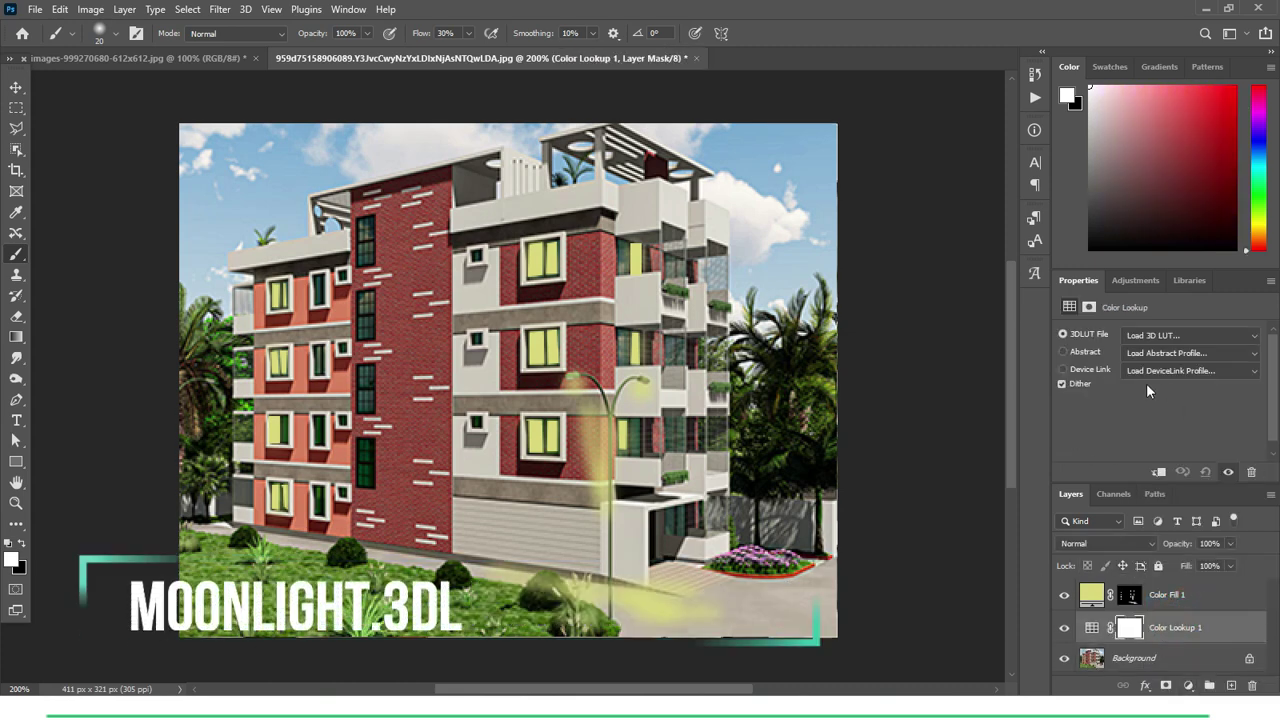
pyautogui.click(1171, 335)
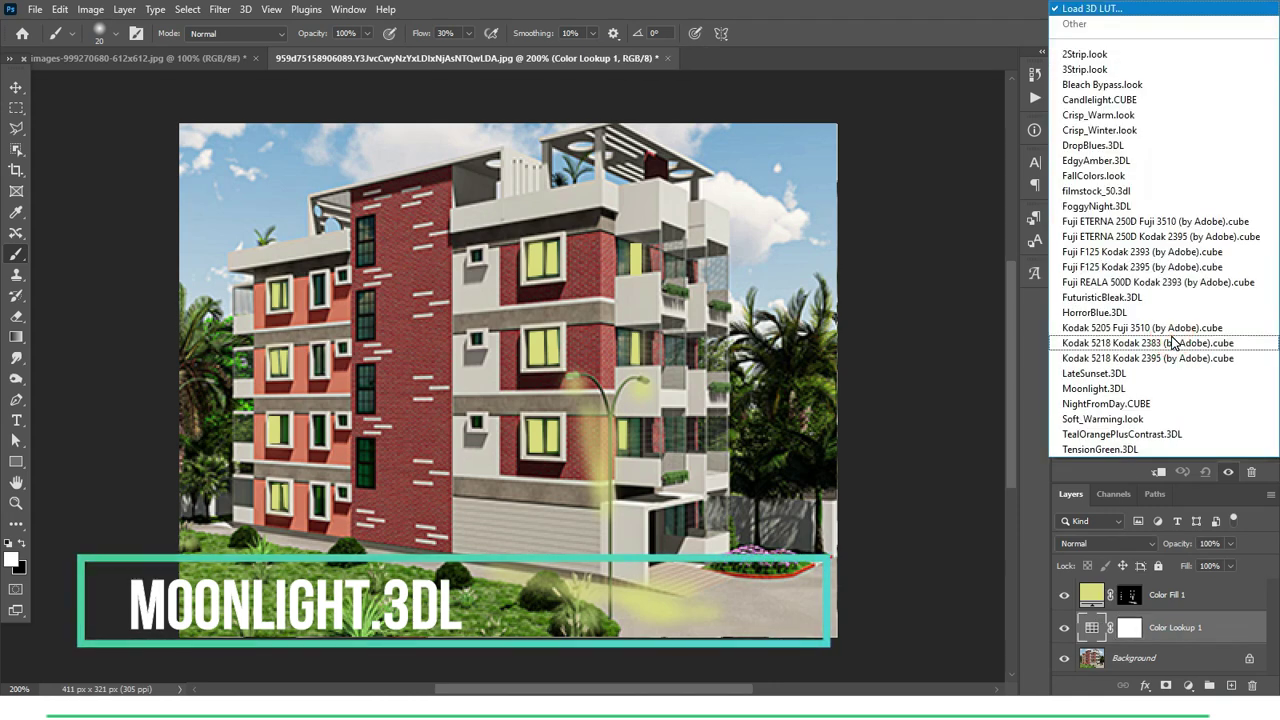
pyautogui.click(1083, 390)
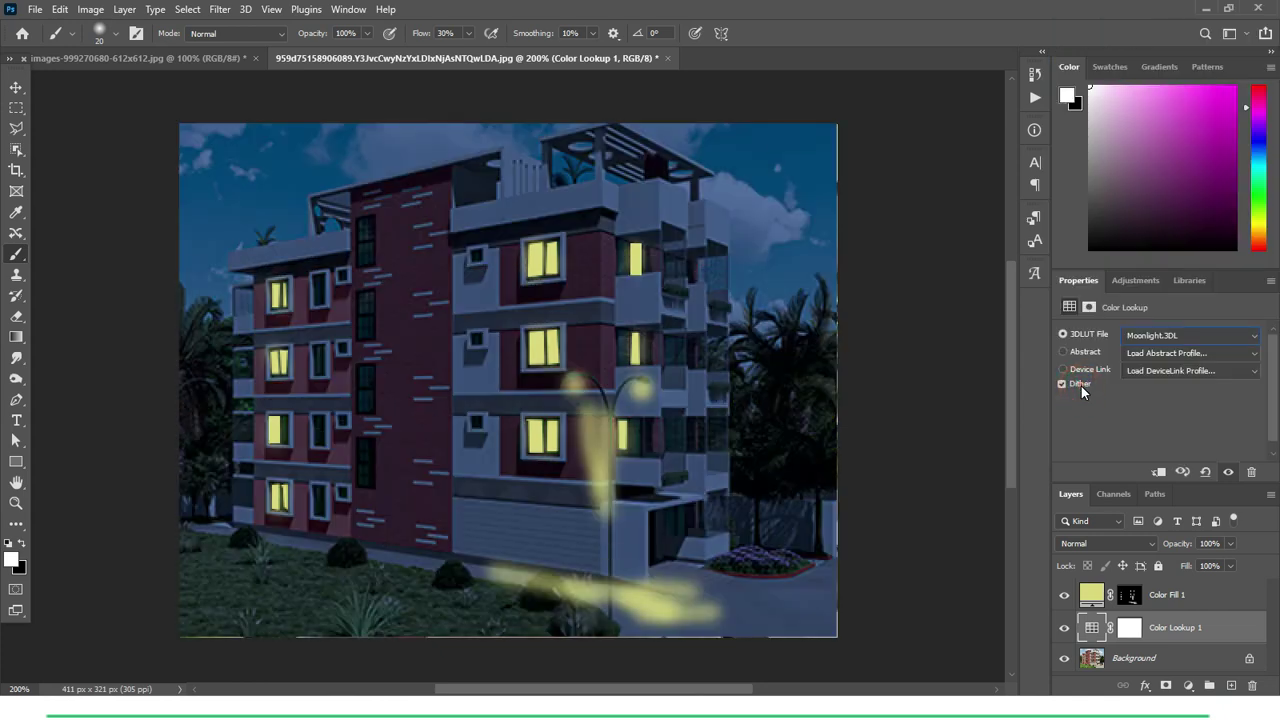
pyautogui.click(1133, 597)
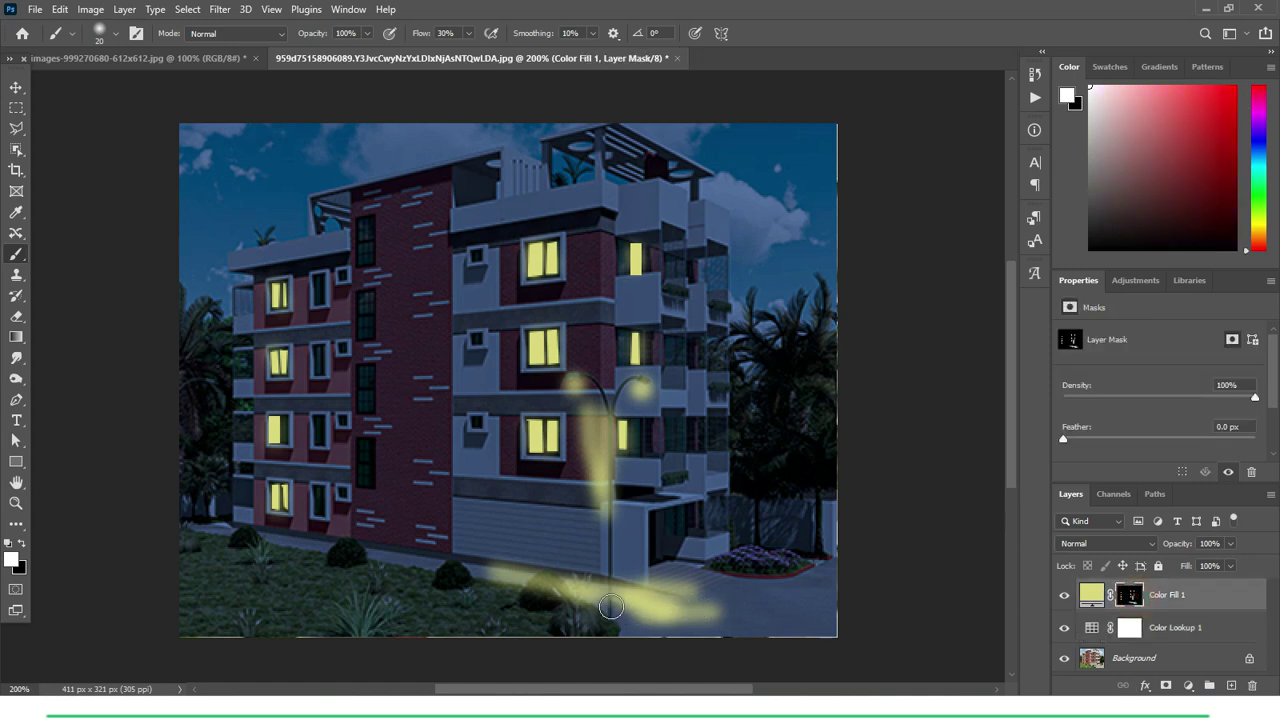
# Brush extra yellow glow at the lamp base, up the pole and onto the lamp head.
pyautogui.moveTo(611, 607); pyautogui.dragTo(645, 614)
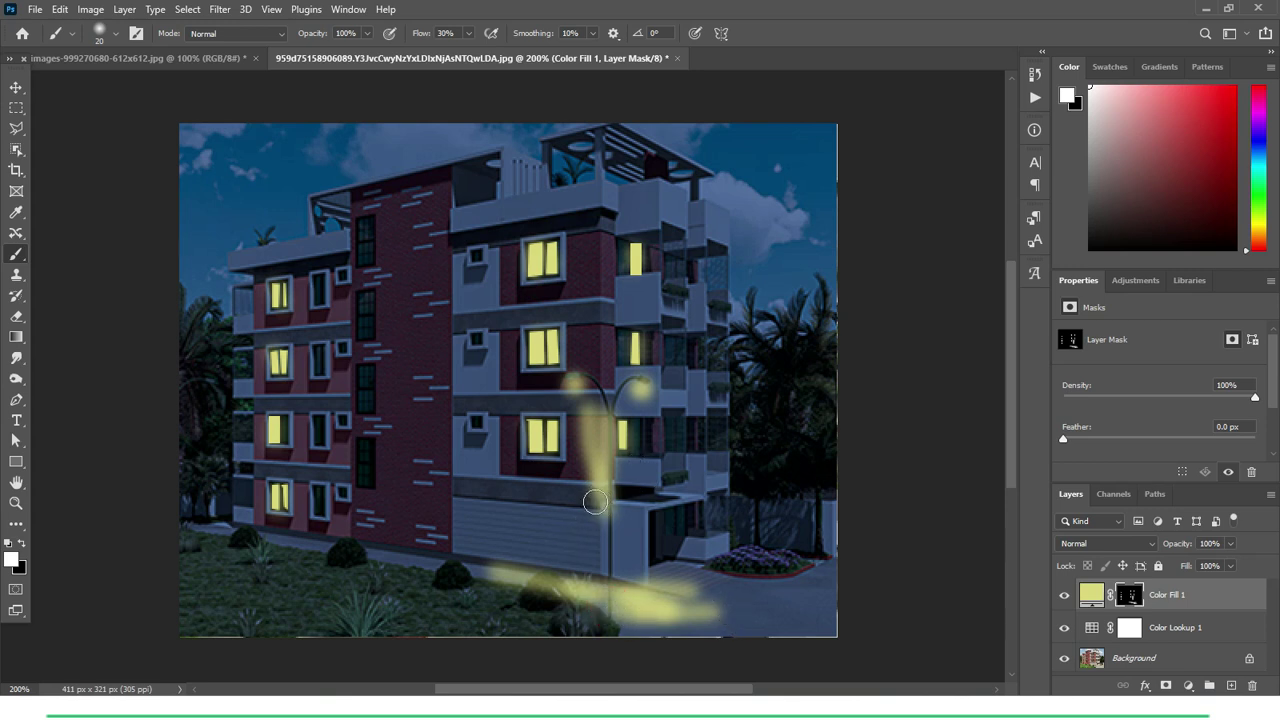
pyautogui.moveTo(588, 437)
pyautogui.mouseDown()
pyautogui.moveTo(575, 388)
pyautogui.moveTo(643, 394)
pyautogui.mouseUp()
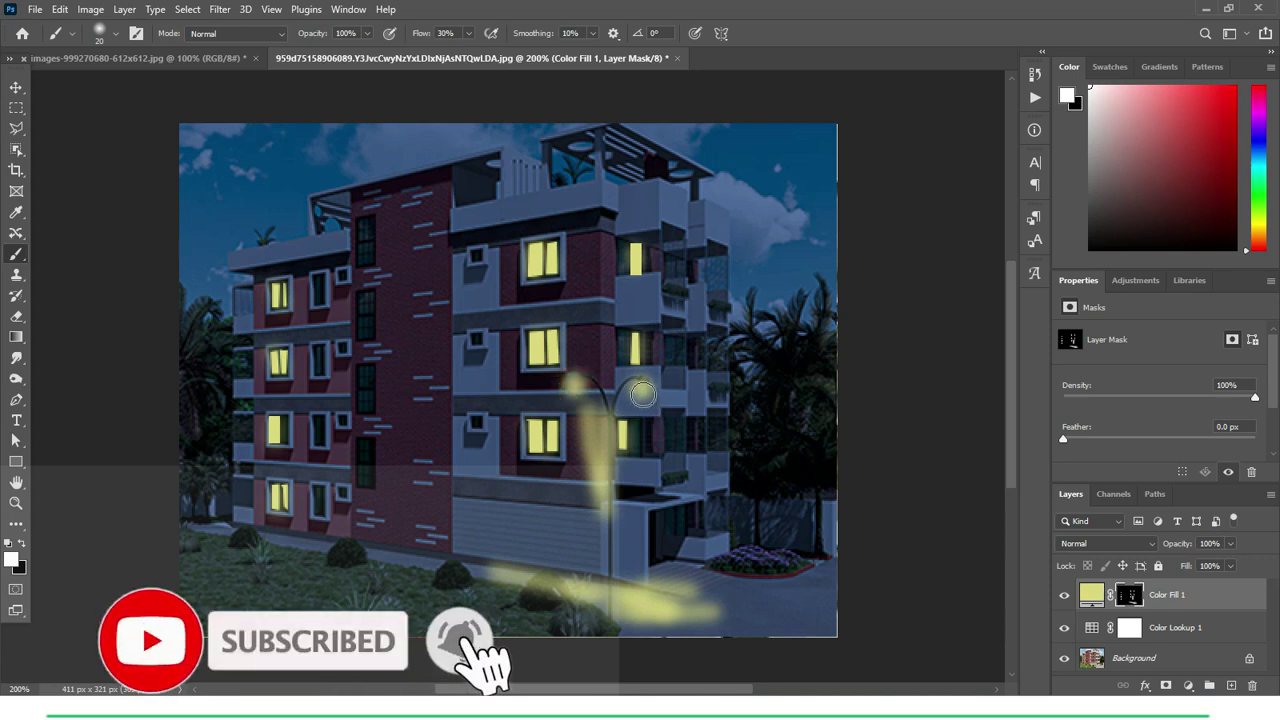
pyautogui.click(642, 396)
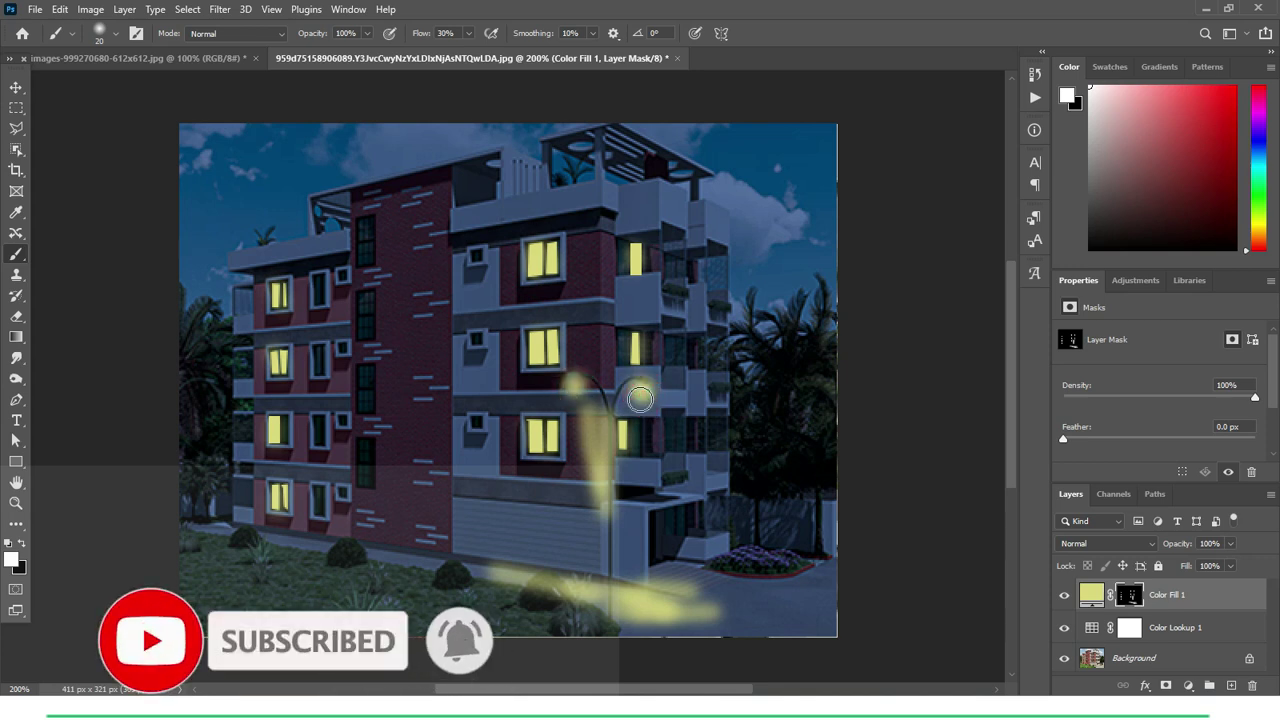
pyautogui.click(642, 398)
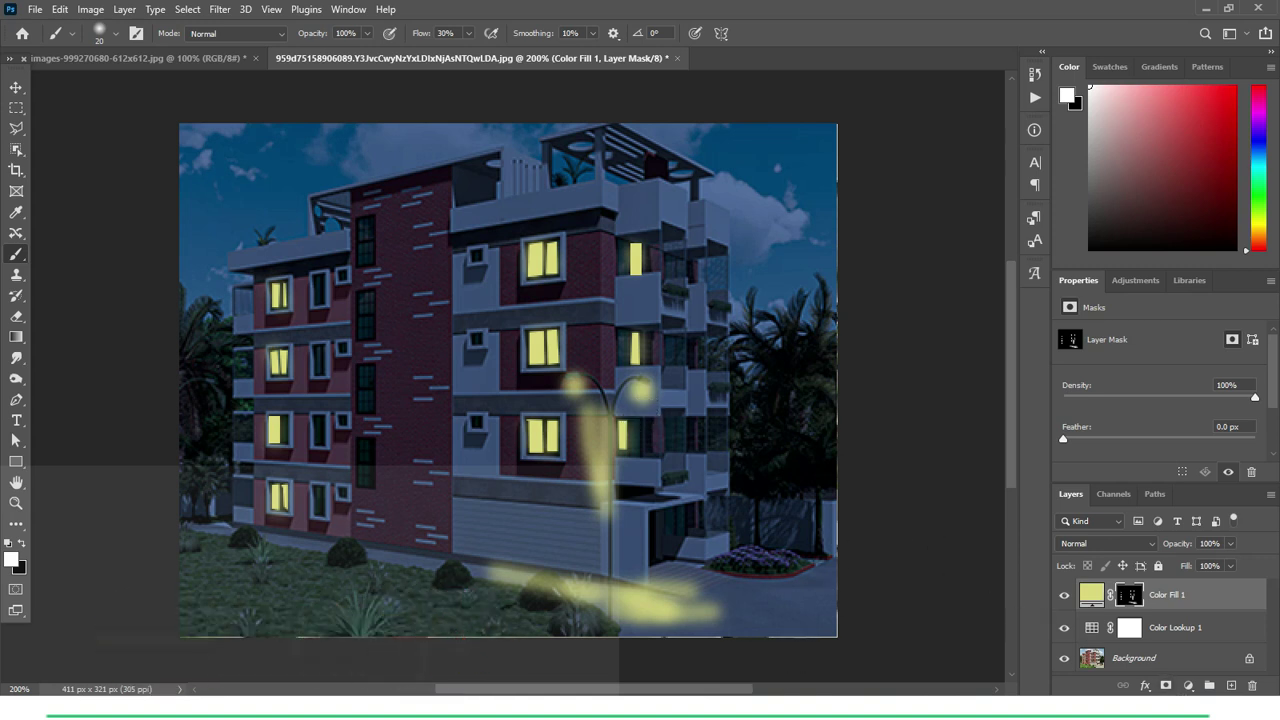
pyautogui.click(1091, 594)
pyautogui.press('g')
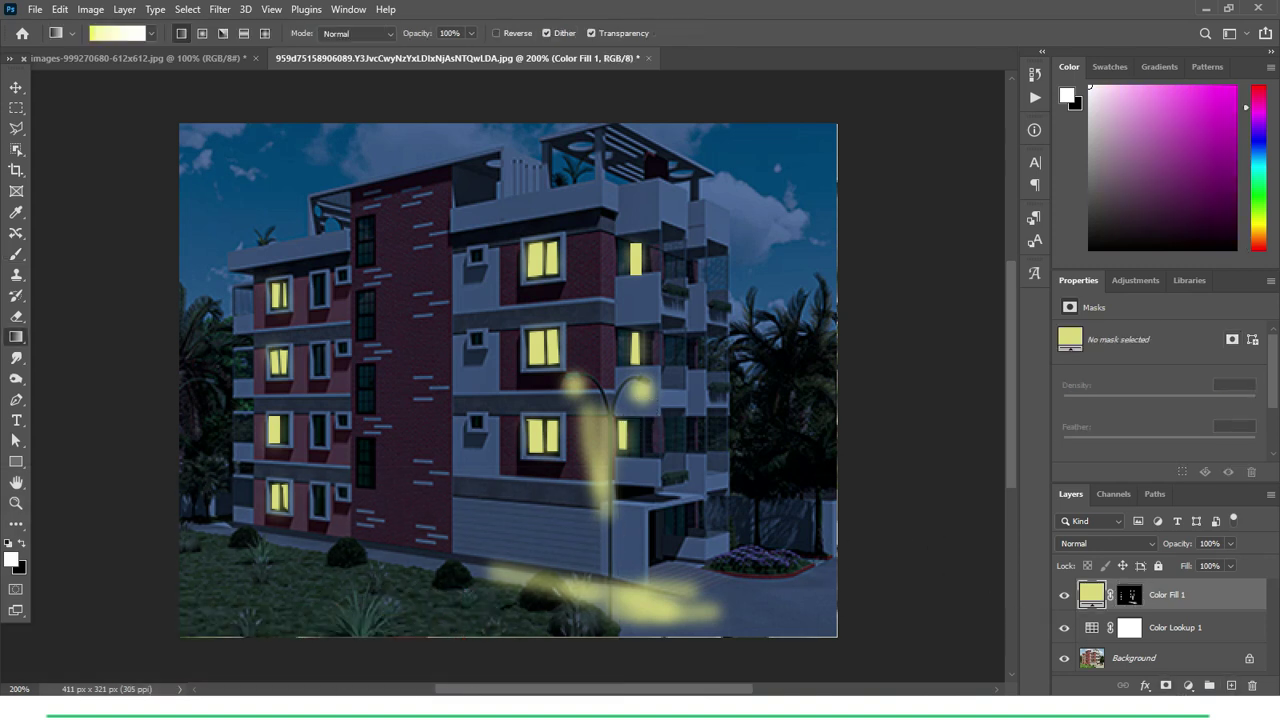
# Set the foreground to black on the Color Lookup 1 mask and dab out tint near the garage door.
pyautogui.click(1126, 628)
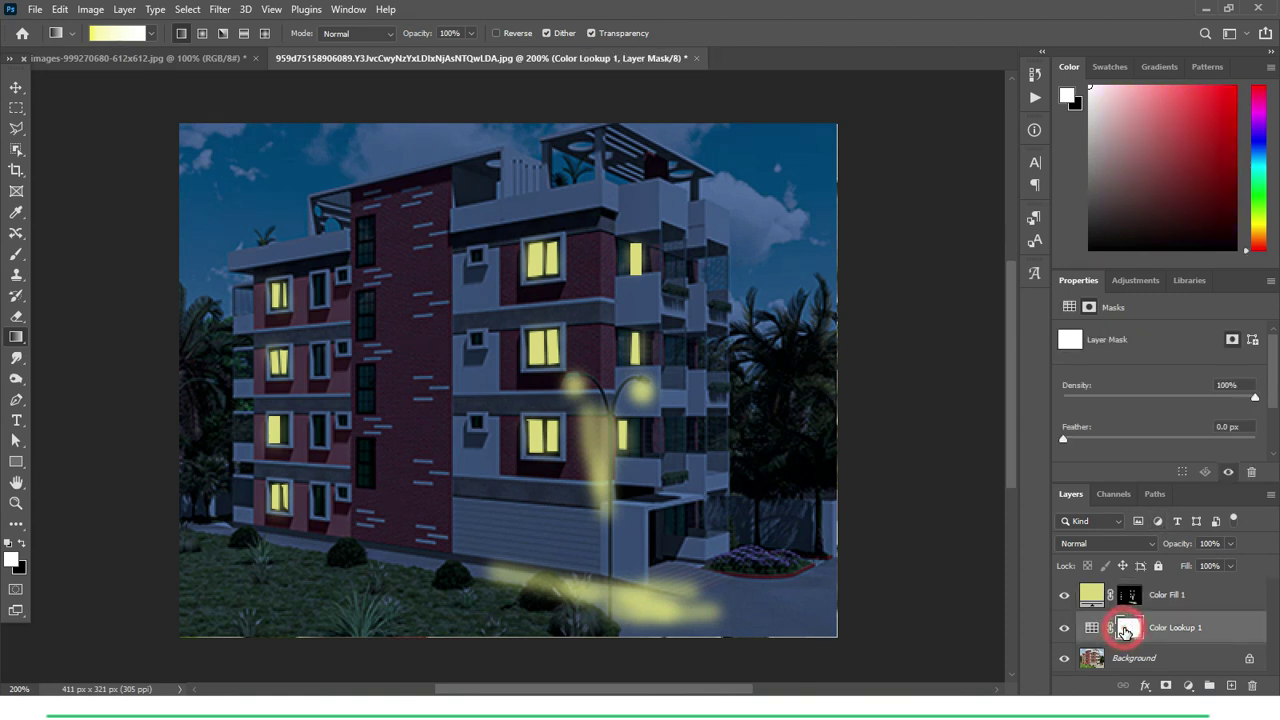
pyautogui.click(20, 544)
pyautogui.click(11, 561)
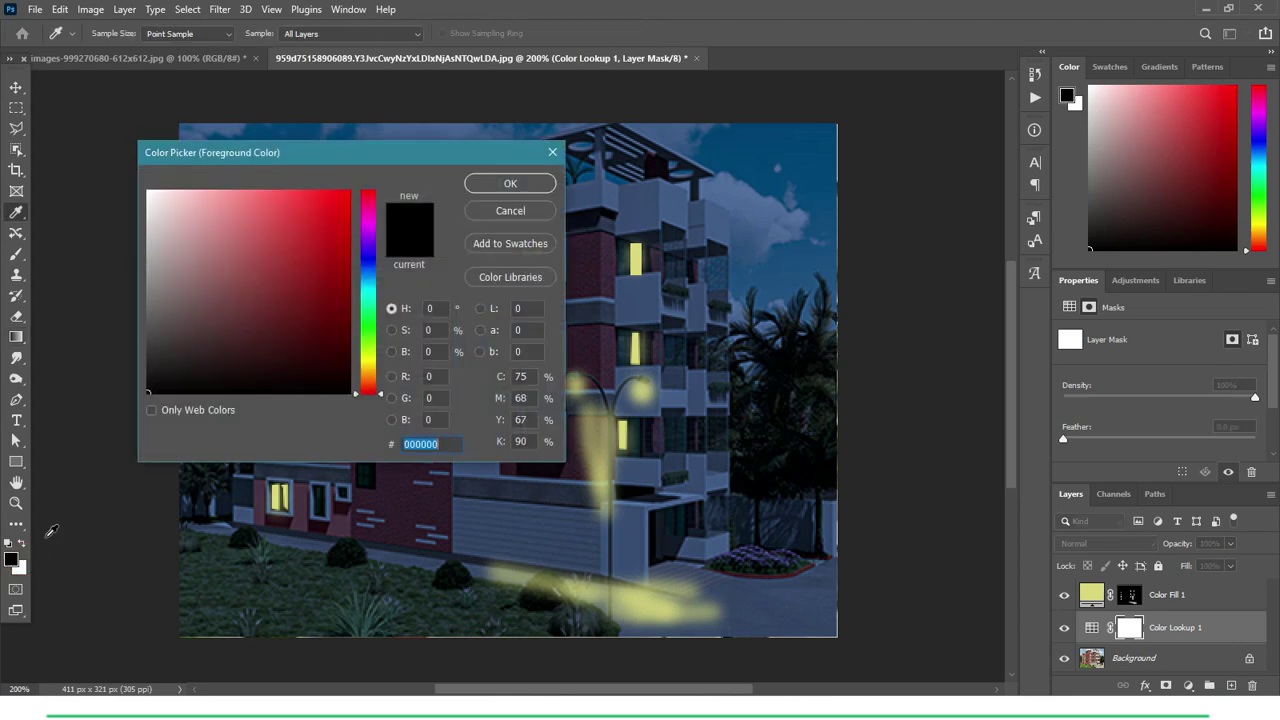
pyautogui.click(148, 387)
pyautogui.click(505, 185)
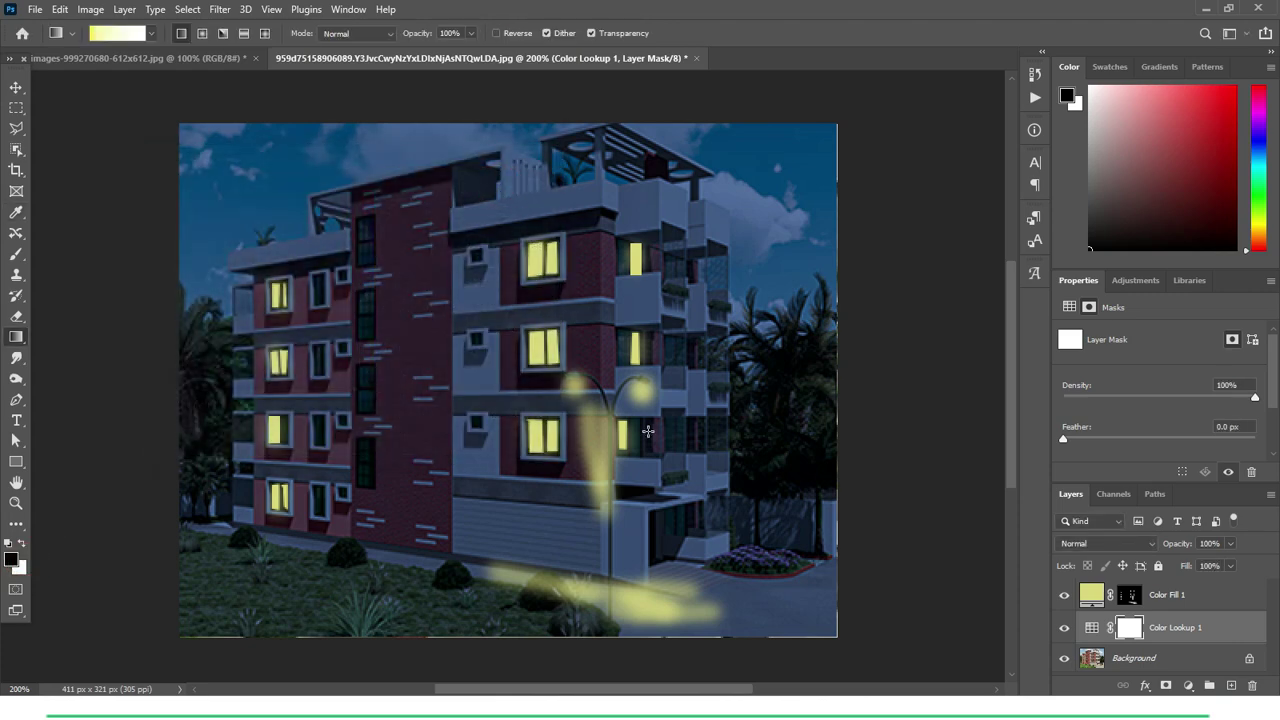
pyautogui.click(15, 258)
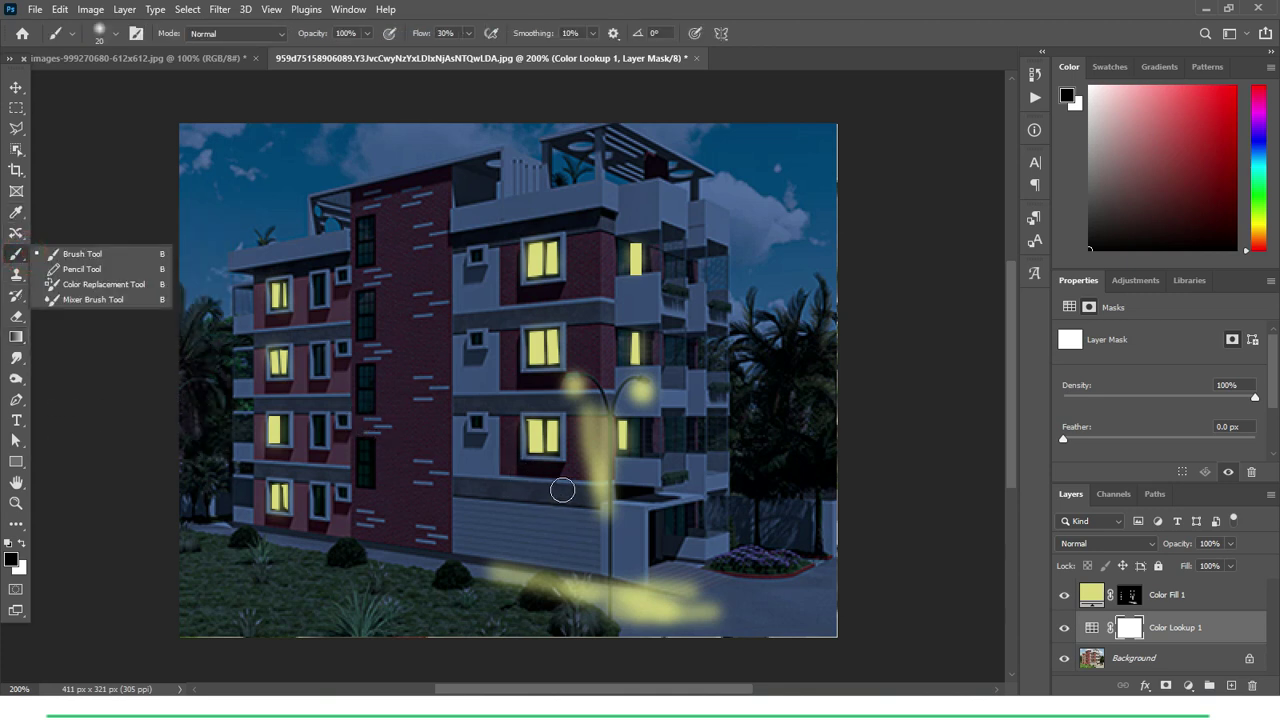
pyautogui.click(632, 506)
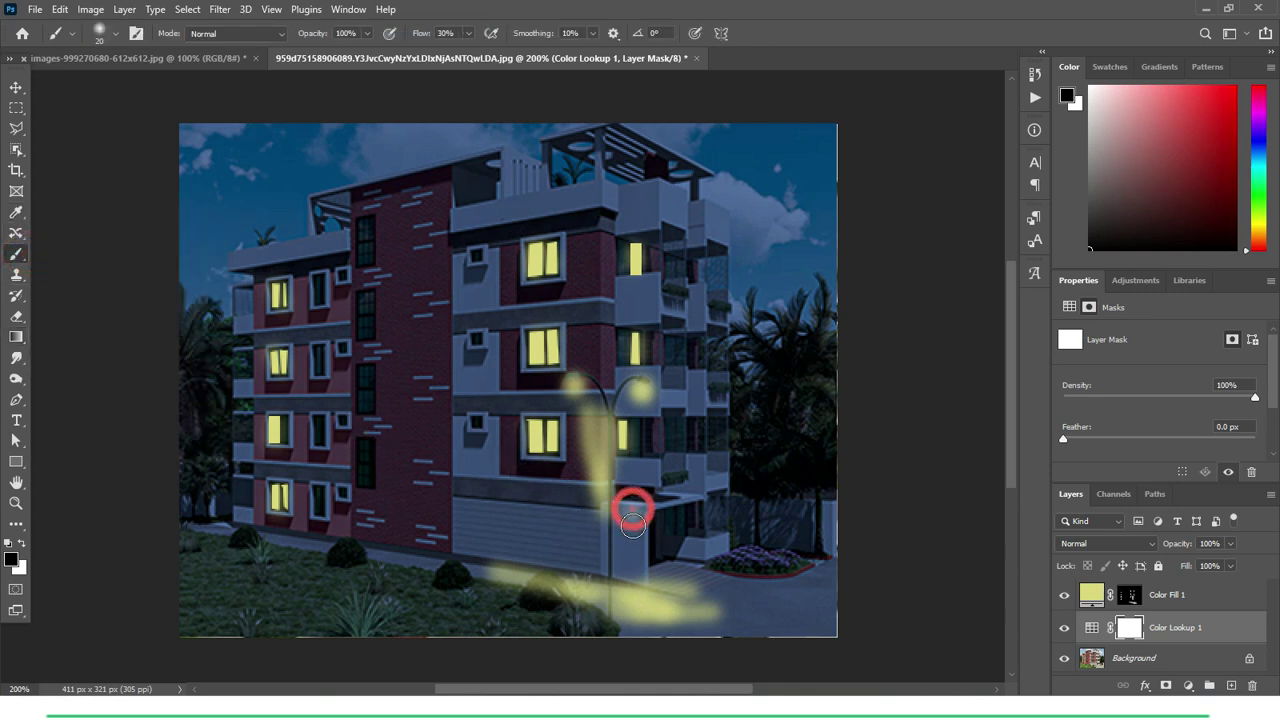
pyautogui.moveTo(638, 497); pyautogui.dragTo(634, 495)
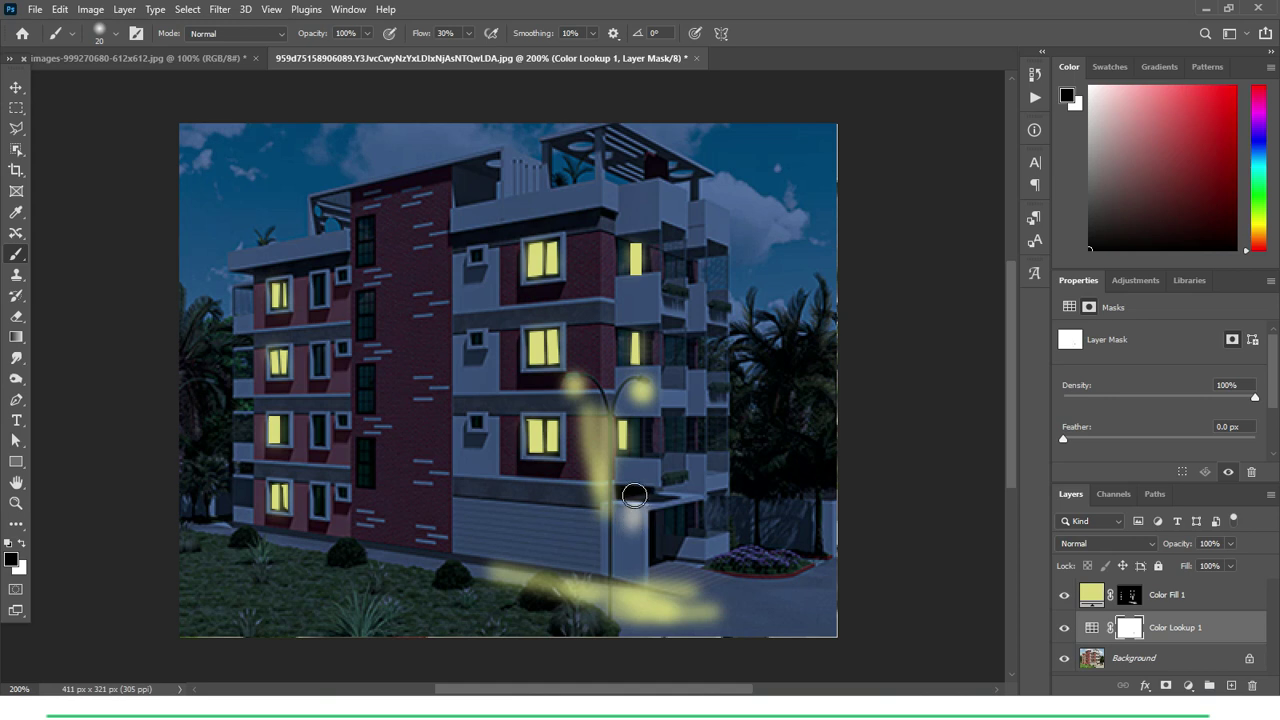
# With a soft 35 px brush at 69% flow, erase the night tint around the lamp post's ground.
pyautogui.press(']')
pyautogui.click(116, 34)
pyautogui.click(62, 189)
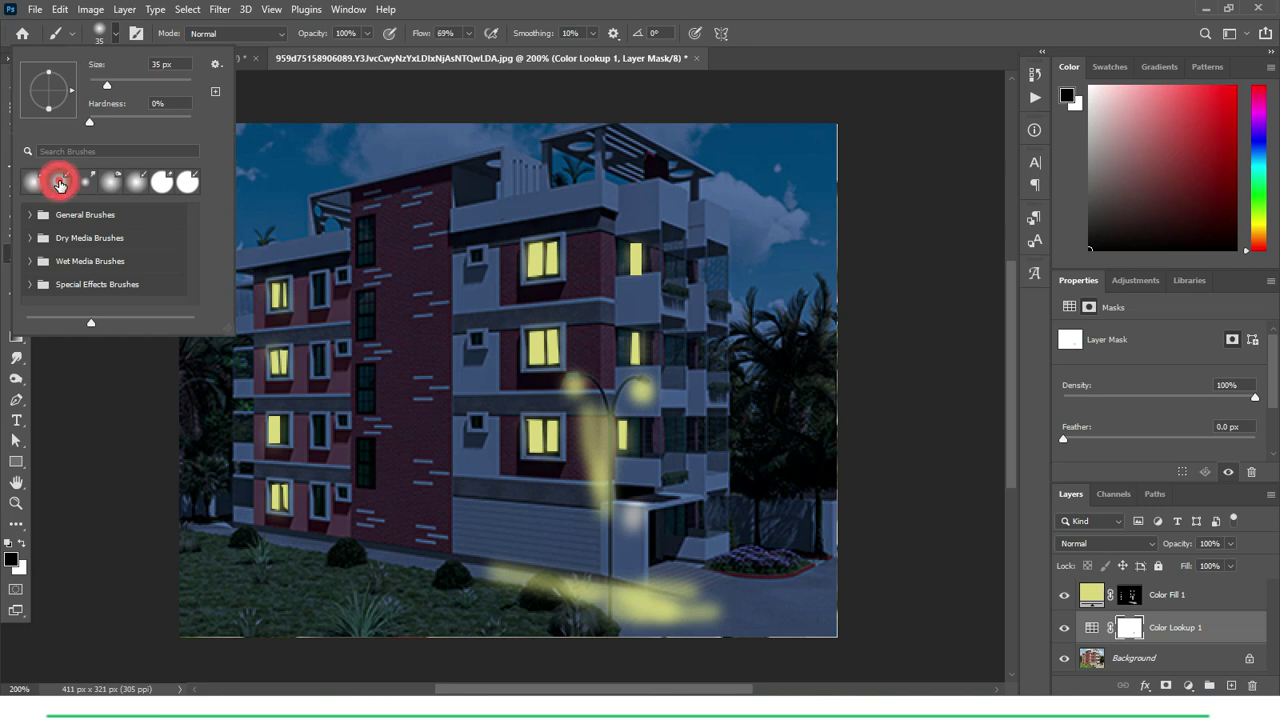
pyautogui.click(62, 187)
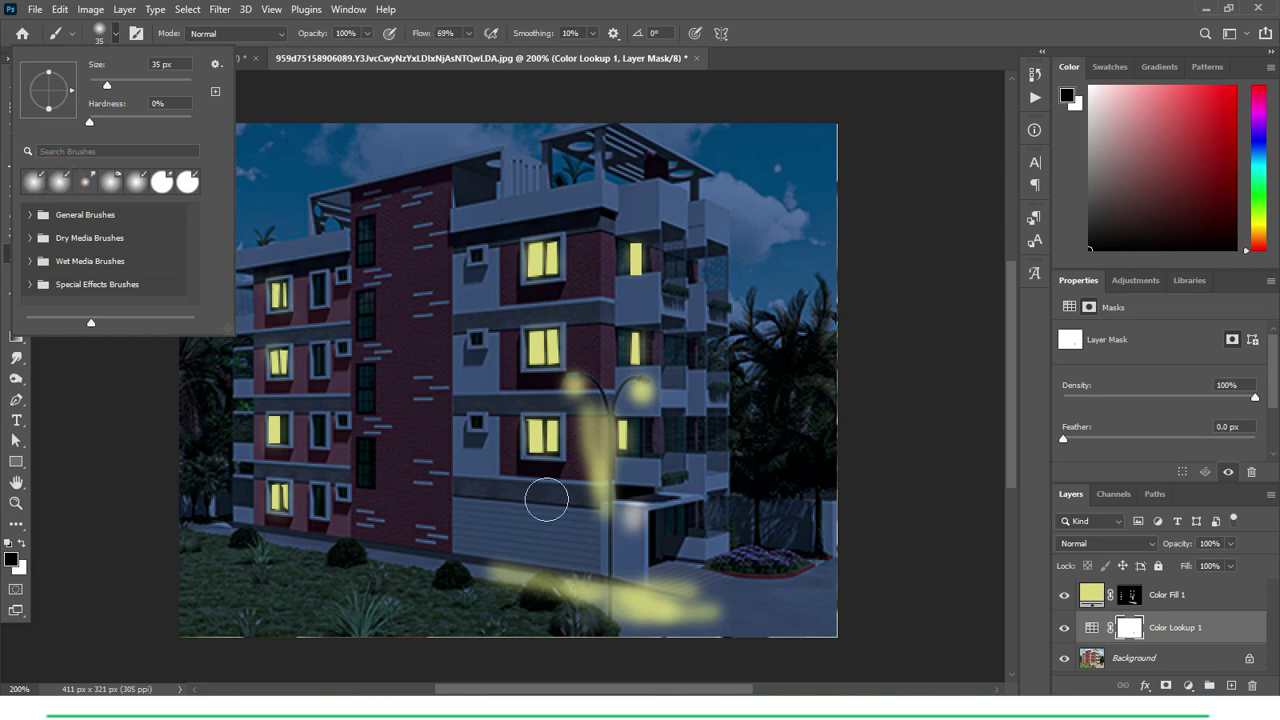
pyautogui.click(636, 515)
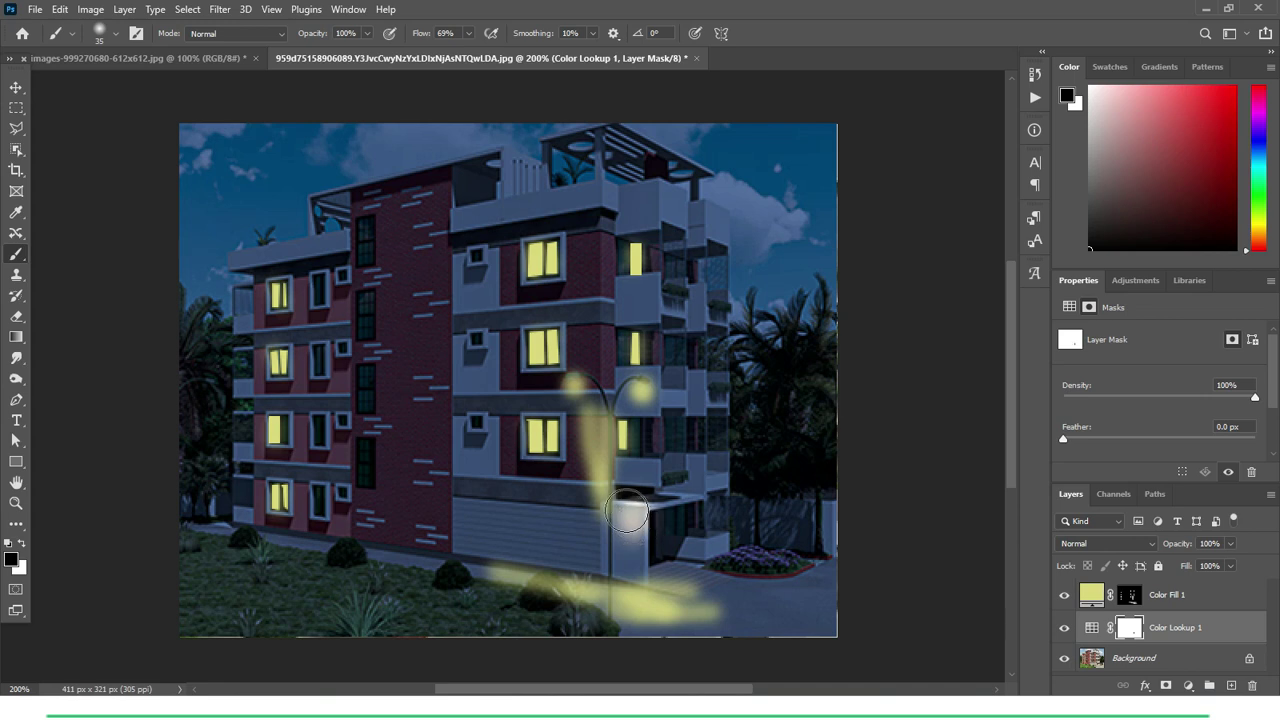
pyautogui.click(597, 515)
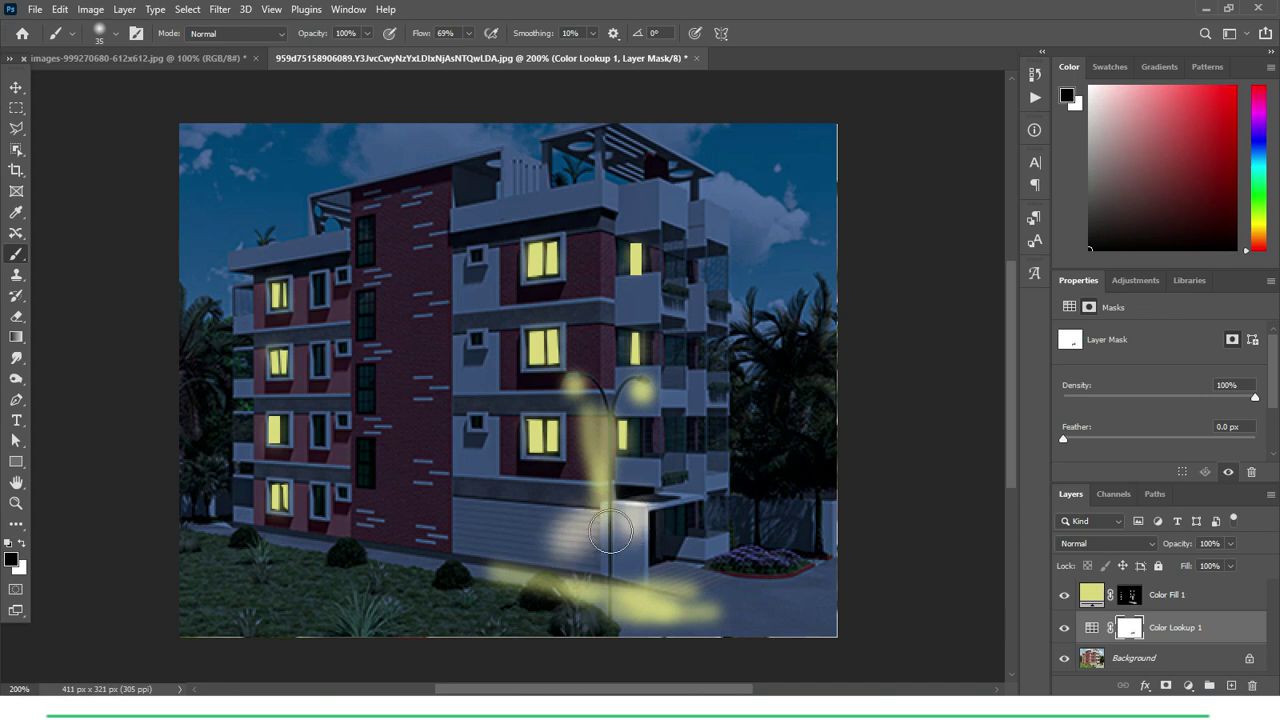
pyautogui.moveTo(600, 530)
pyautogui.mouseDown()
pyautogui.moveTo(699, 608)
pyautogui.moveTo(661, 584)
pyautogui.moveTo(534, 564)
pyautogui.moveTo(457, 591)
pyautogui.moveTo(466, 632)
pyautogui.moveTo(449, 608)
pyautogui.moveTo(513, 596)
pyautogui.moveTo(529, 614)
pyautogui.moveTo(591, 622)
pyautogui.mouseUp()
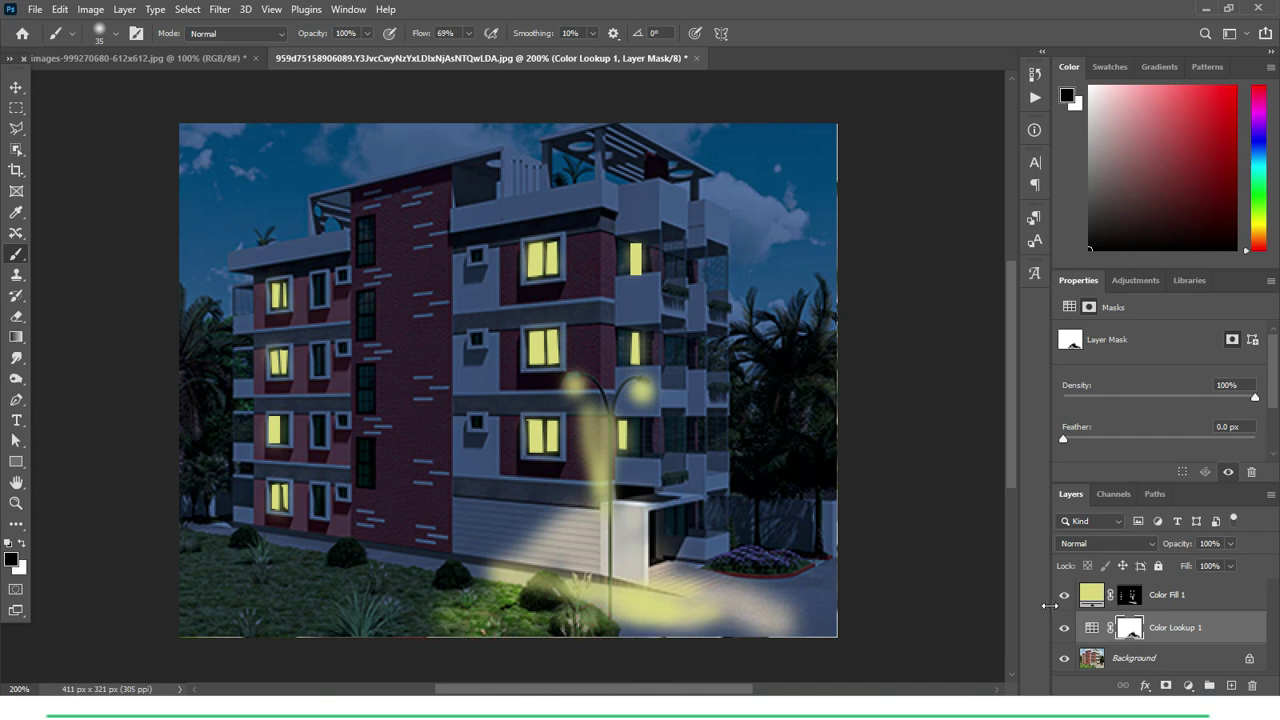
# Toggle Color Fill 1 and Color Lookup 1 visibility to compare, then show the Moonlight lookup settings.
pyautogui.click(1065, 597)
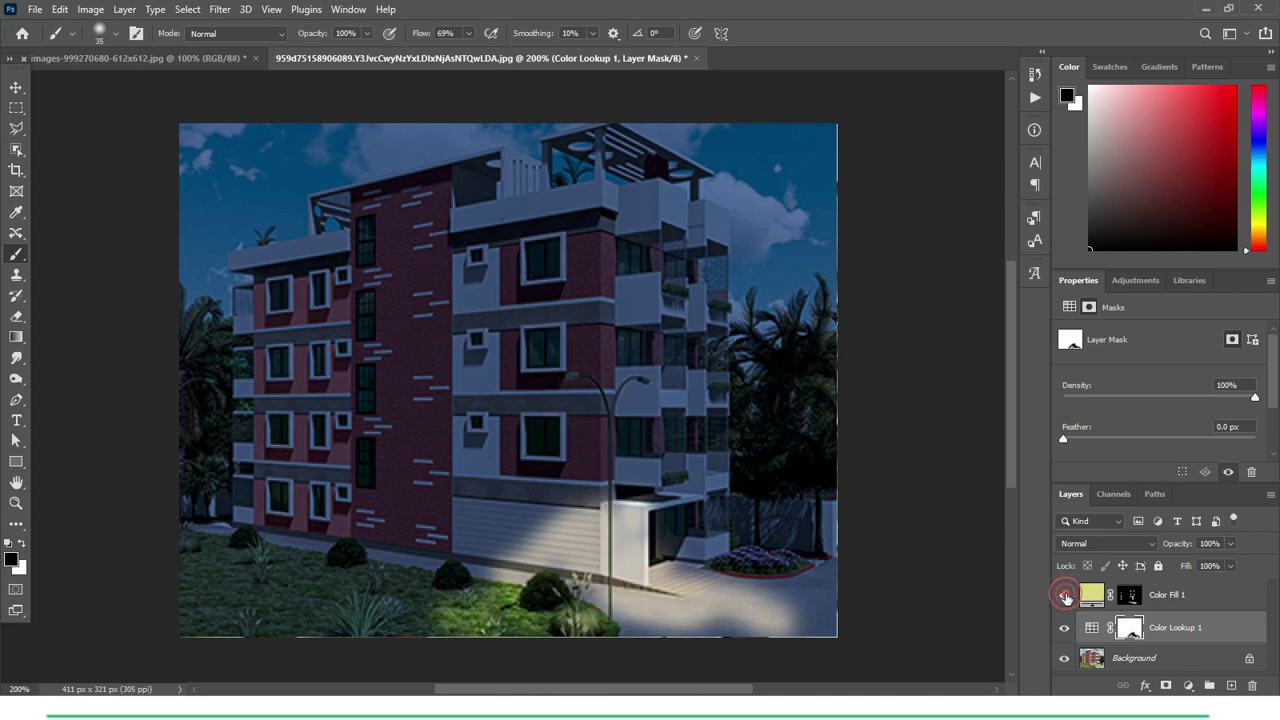
pyautogui.click(1065, 597)
pyautogui.click(1065, 628)
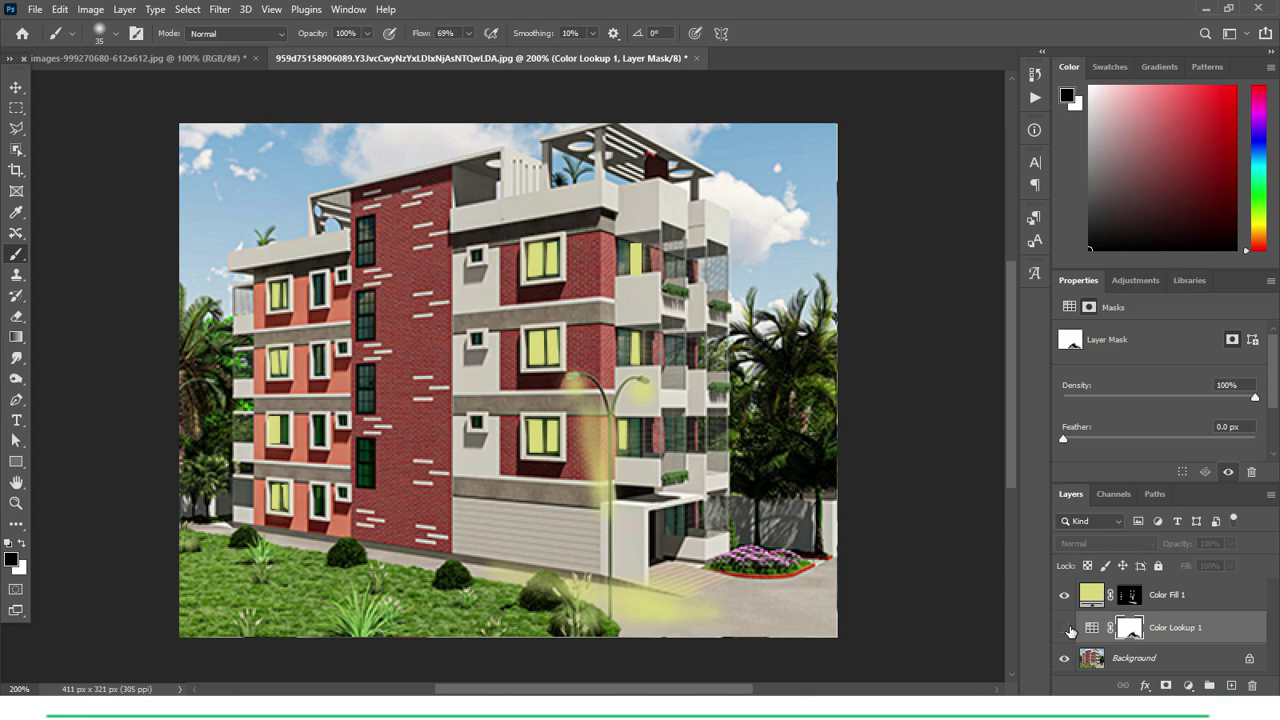
pyautogui.click(1065, 628)
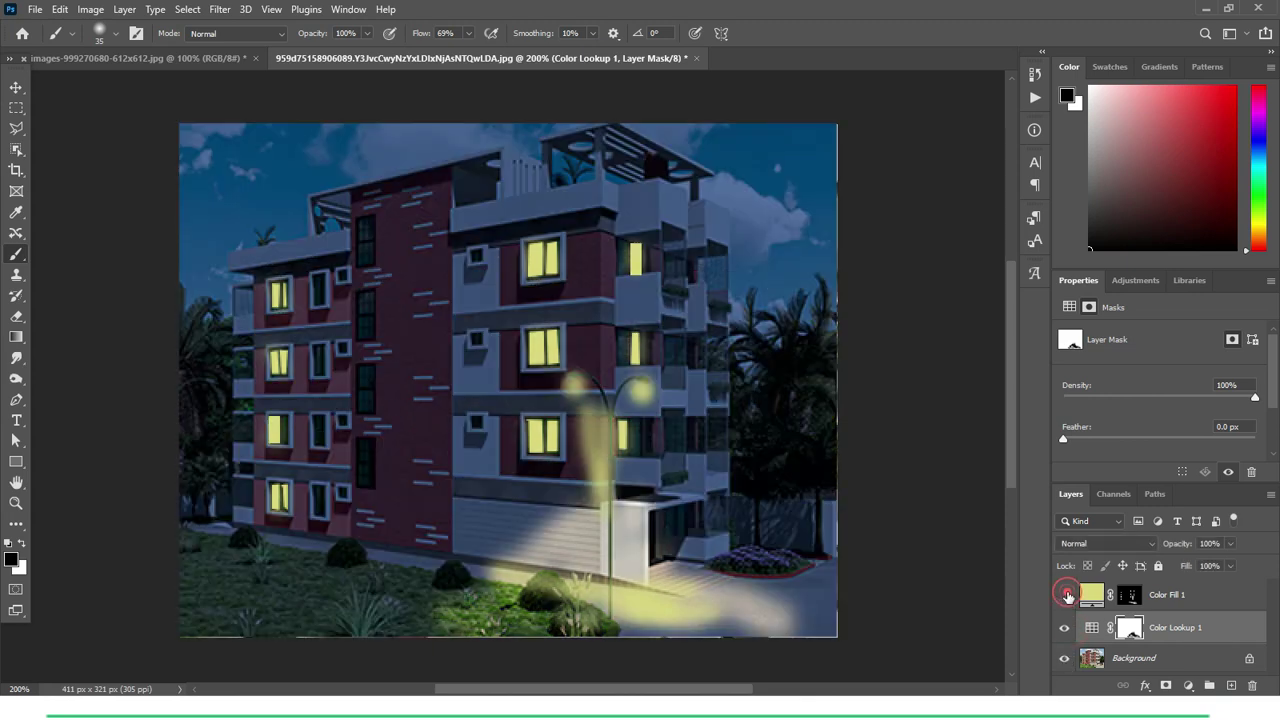
pyautogui.click(1065, 595)
pyautogui.click(1065, 595)
pyautogui.click(1196, 596)
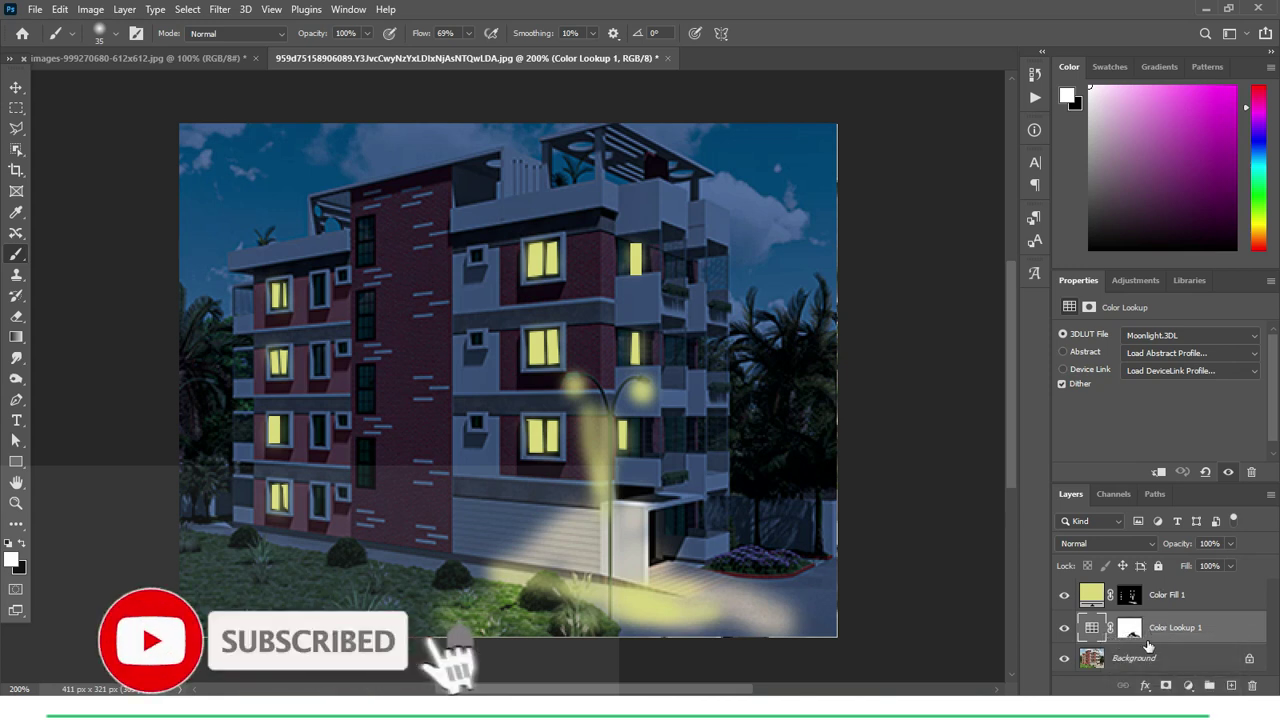
# Set Color Lookup 1 opacity to 77%, then toggle Color Fill 1 to compare the glow.
pyautogui.click(1136, 657)
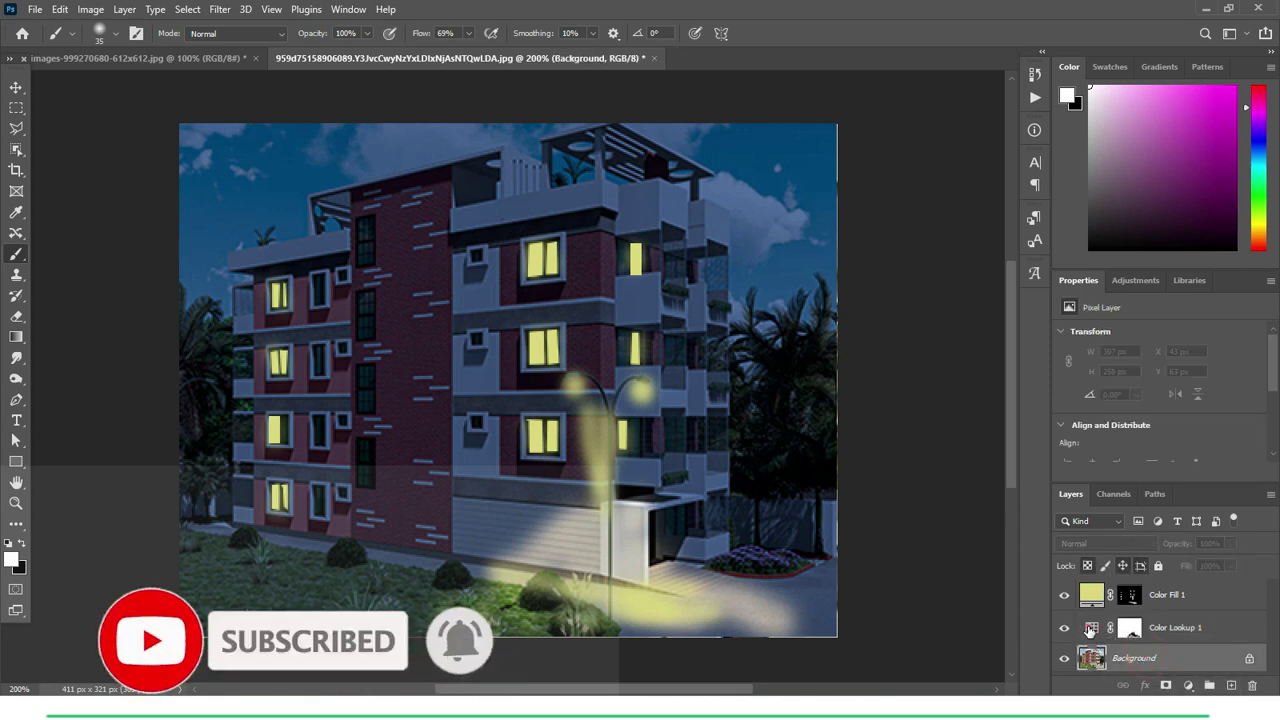
pyautogui.click(1091, 628)
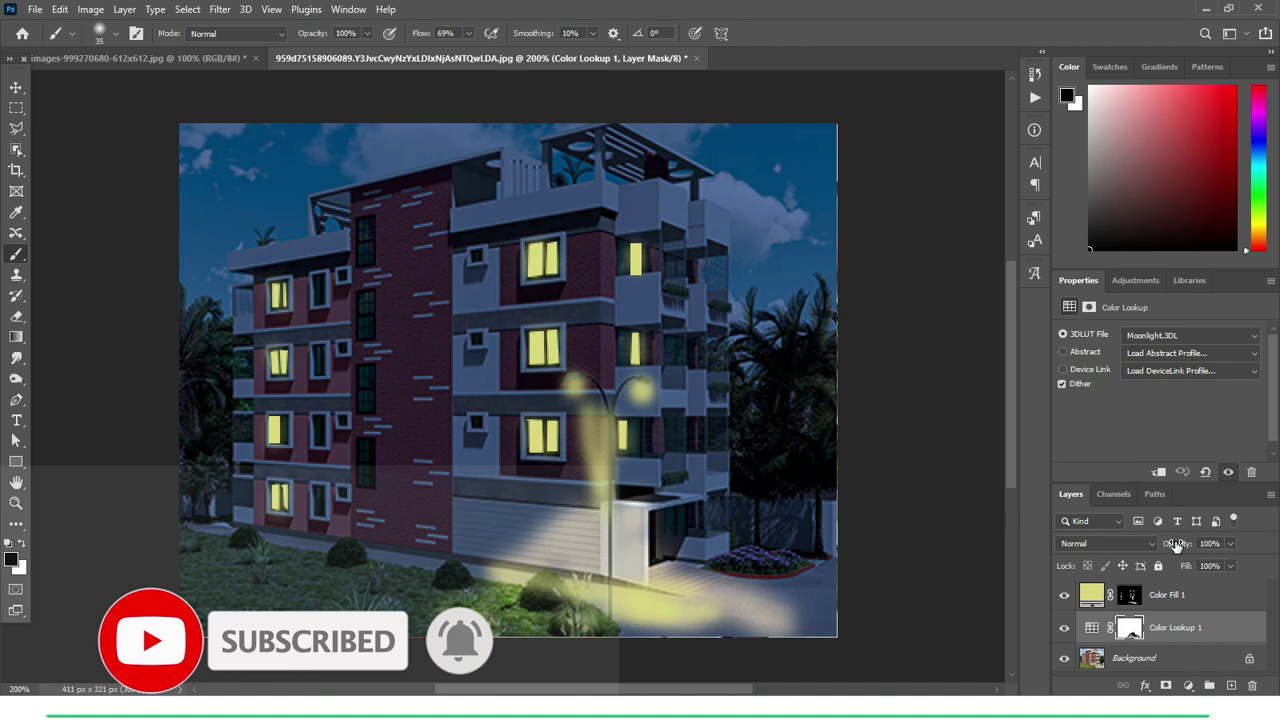
pyautogui.moveTo(1176, 543); pyautogui.dragTo(1160, 547)
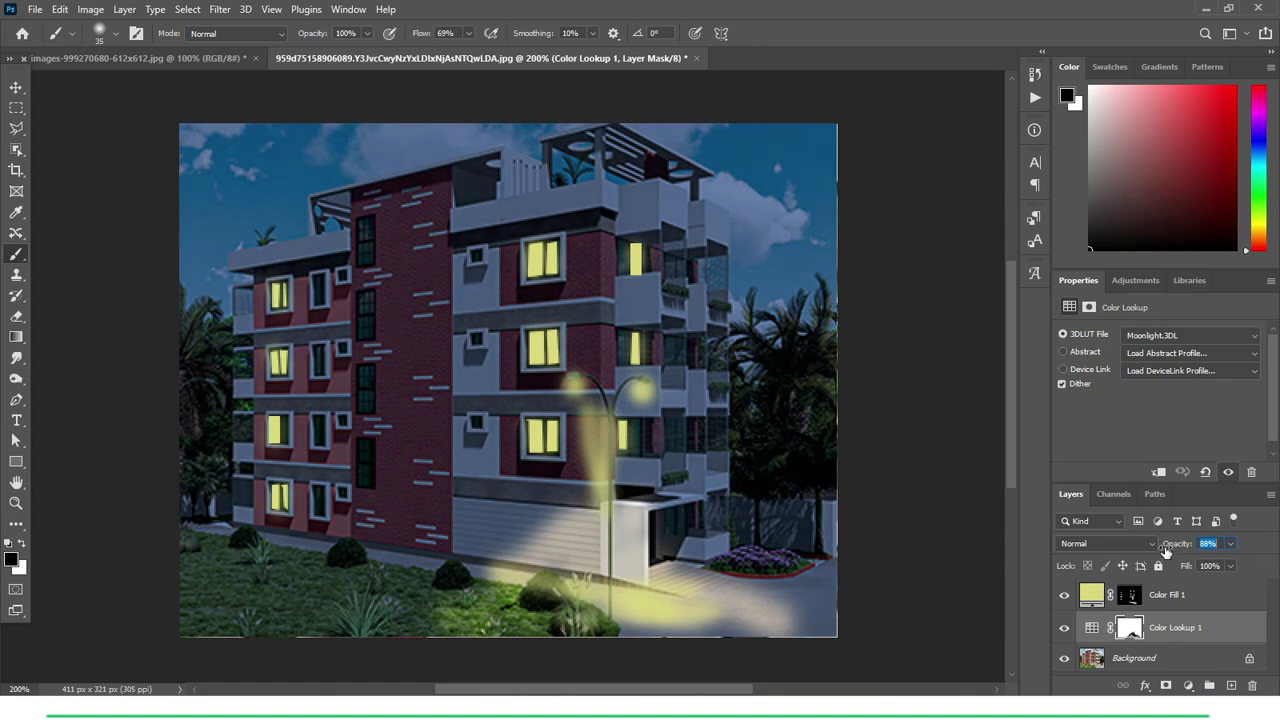
pyautogui.moveTo(1163, 555); pyautogui.dragTo(1156, 557)
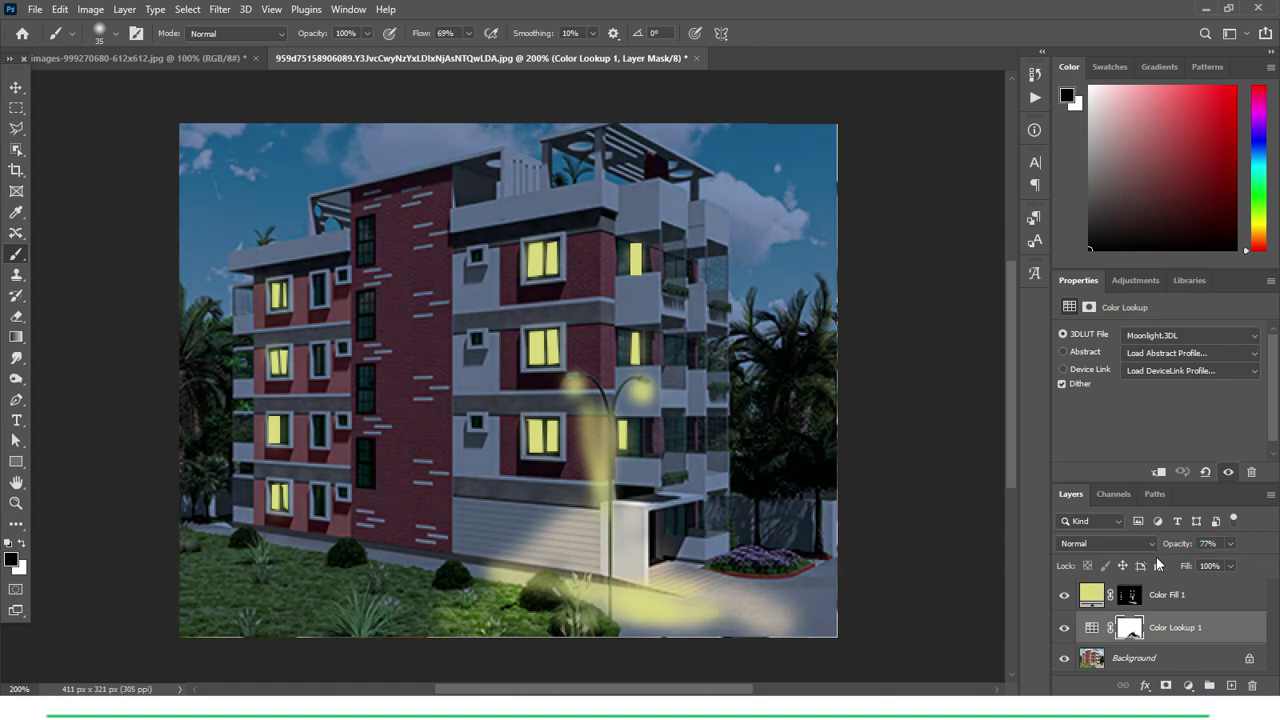
pyautogui.click(1064, 597)
pyautogui.click(1064, 597)
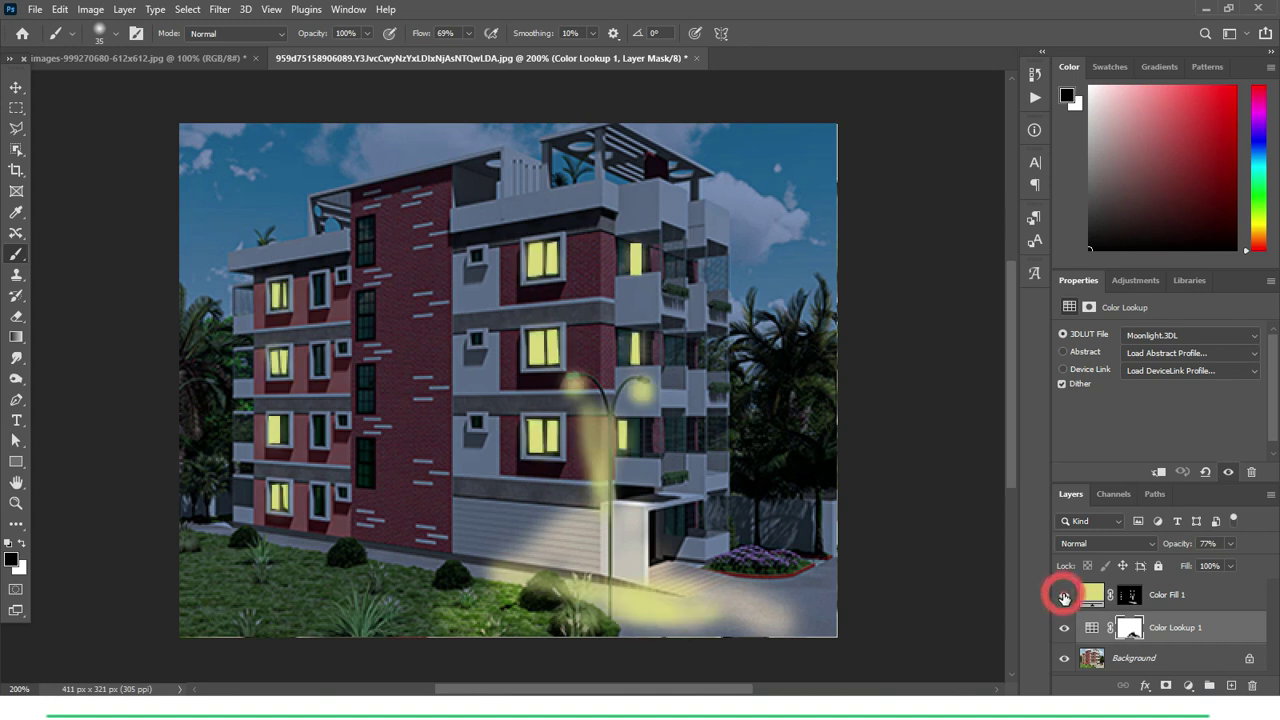
pyautogui.click(1064, 597)
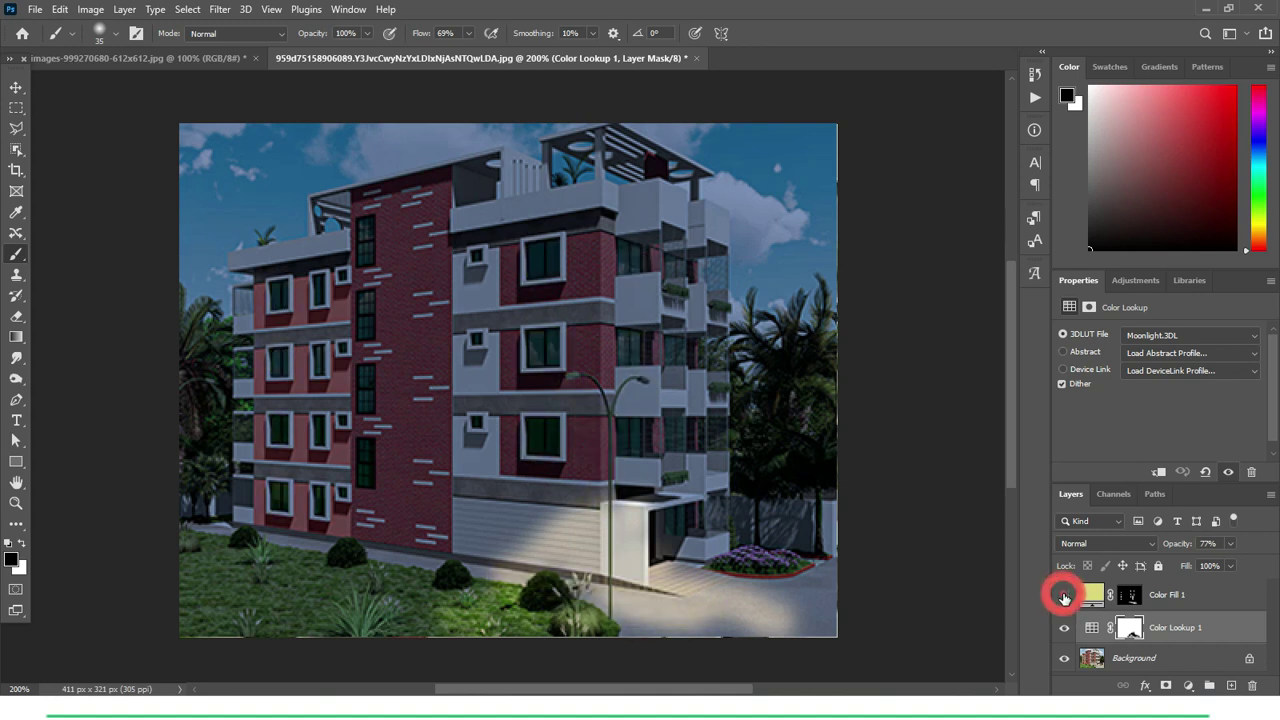
pyautogui.click(1064, 597)
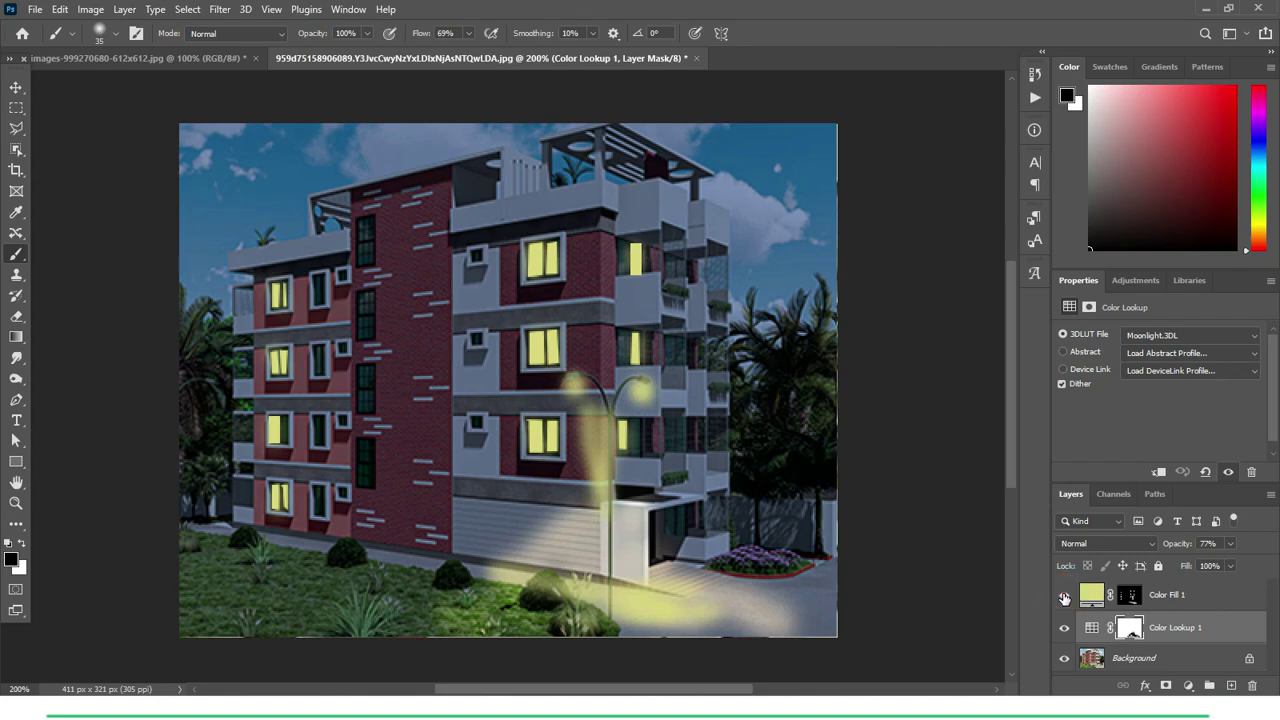